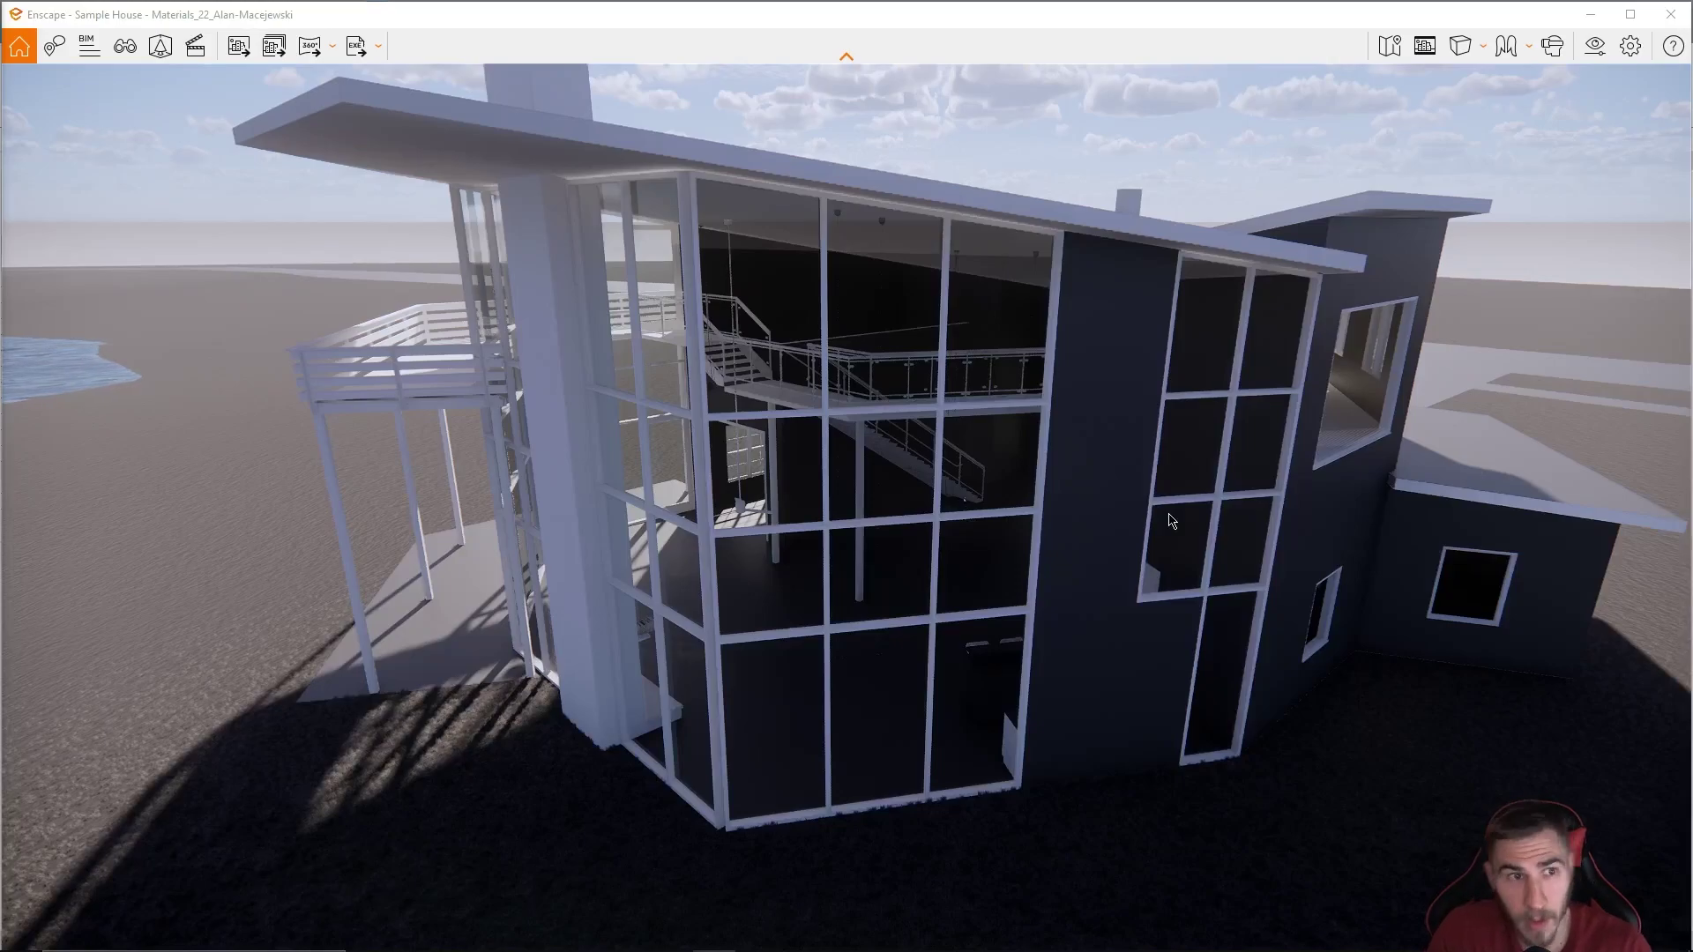
# - Open the asset library from inside the living room and filter it to the Furniture category
pyautogui.moveTo(795, 627); pyautogui.dragTo(789, 736)
pyautogui.press('w')
pyautogui.press('w')
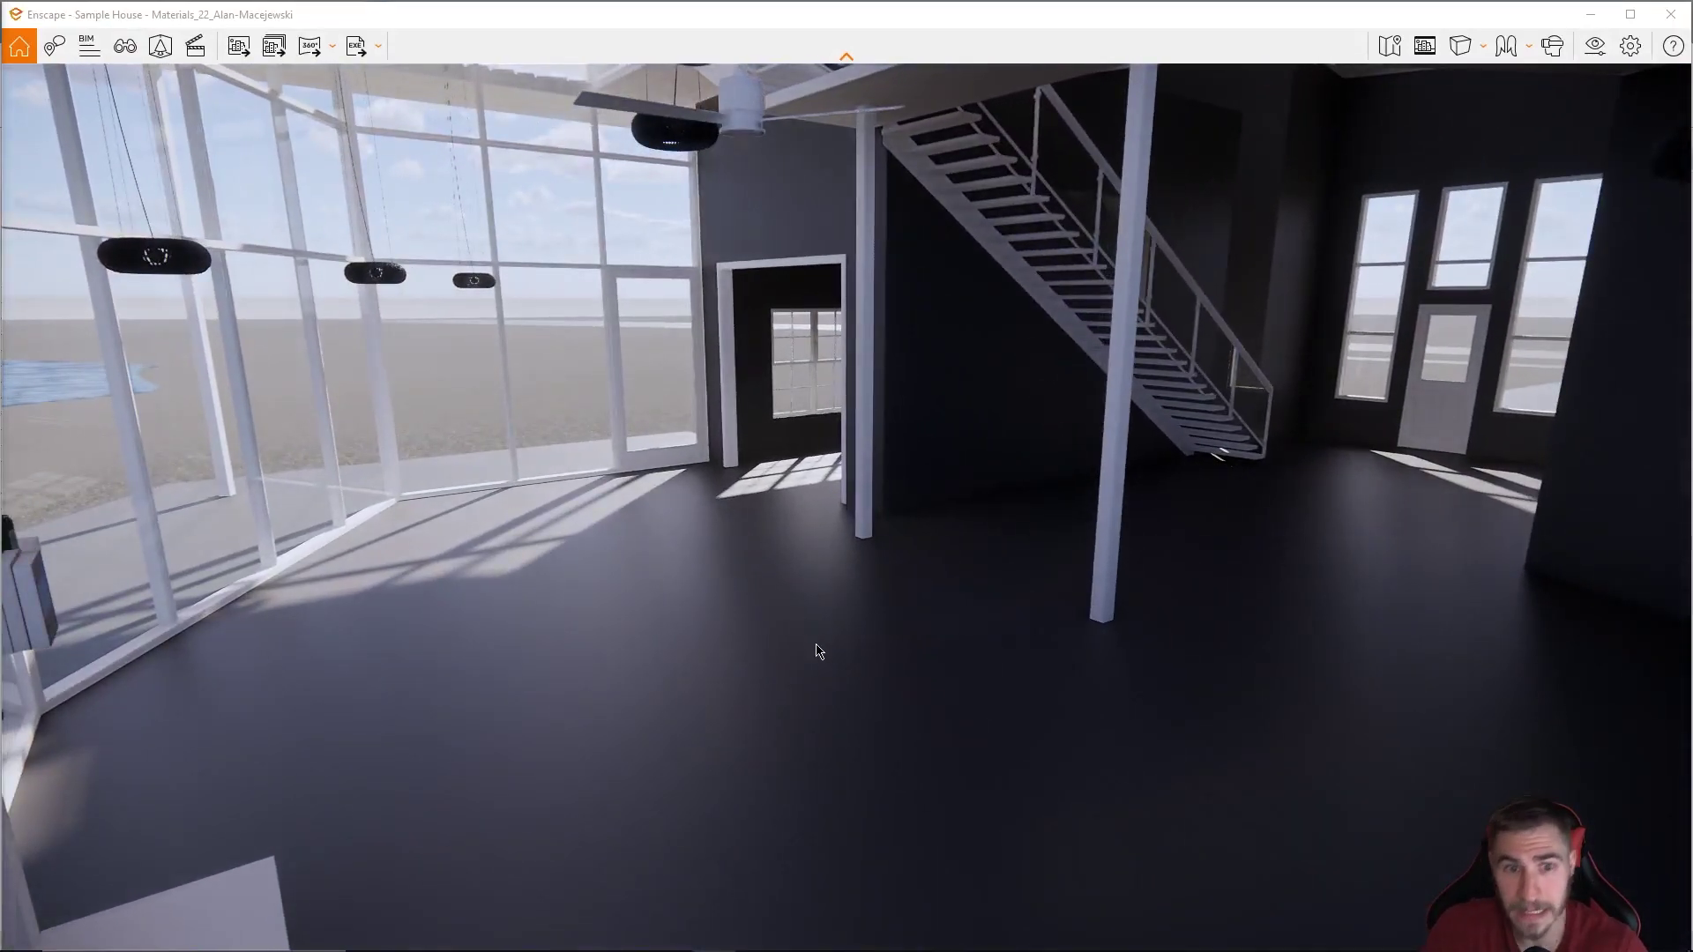
pyautogui.click(160, 45)
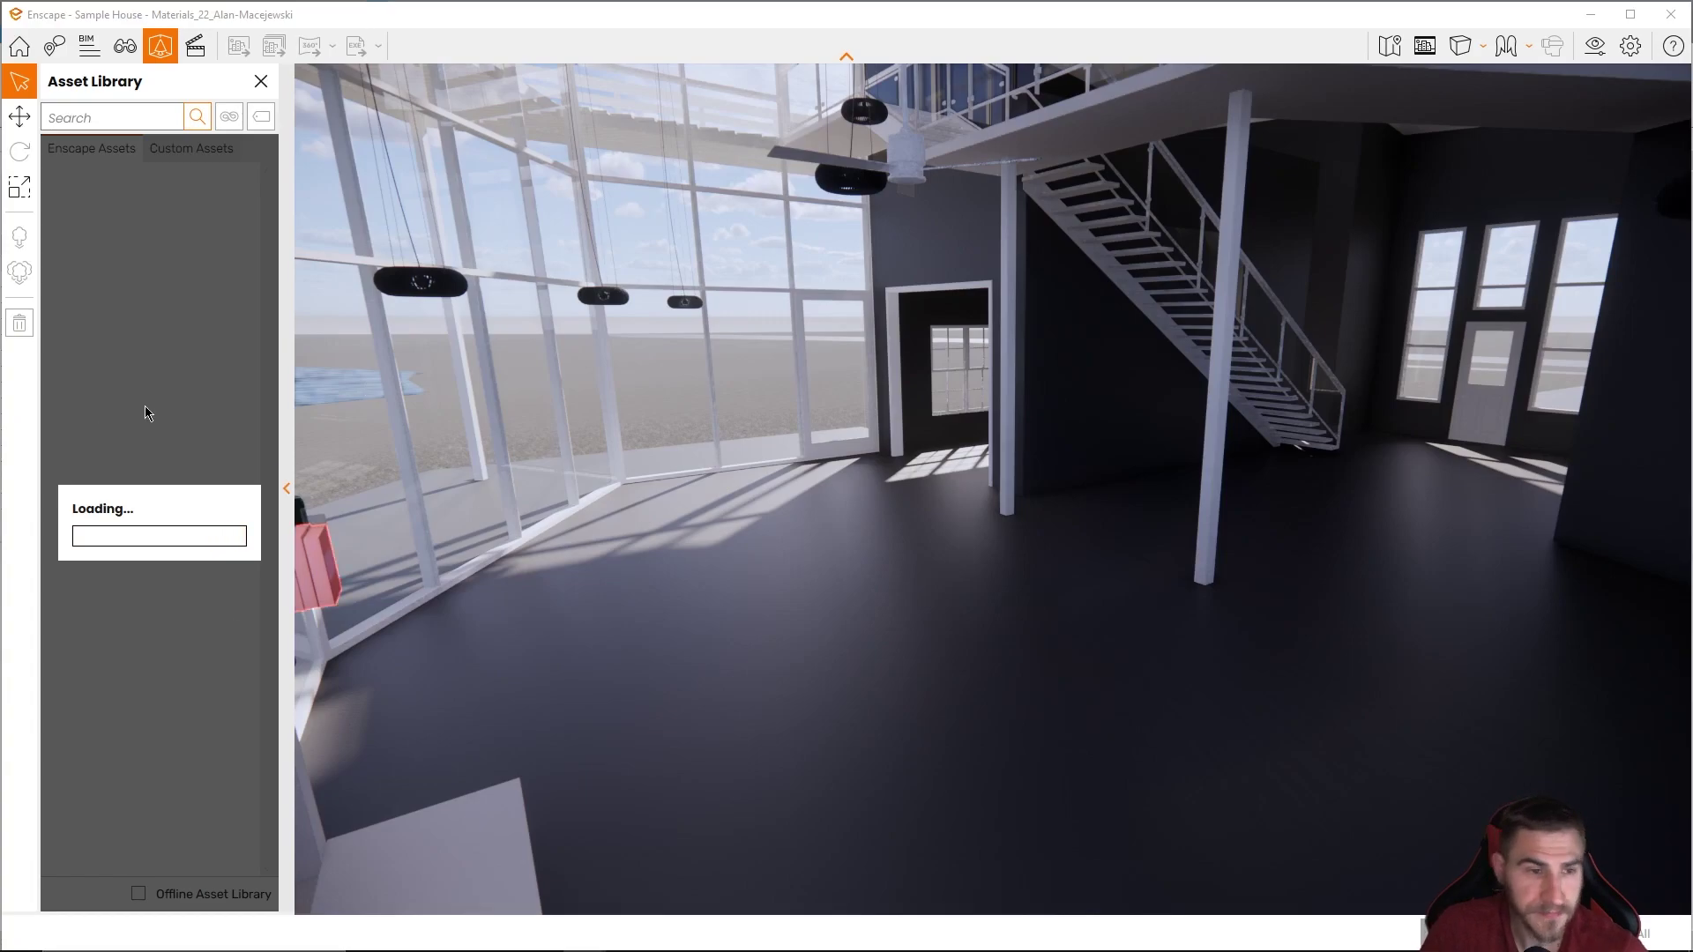
pyautogui.moveTo(749, 540); pyautogui.dragTo(787, 527)
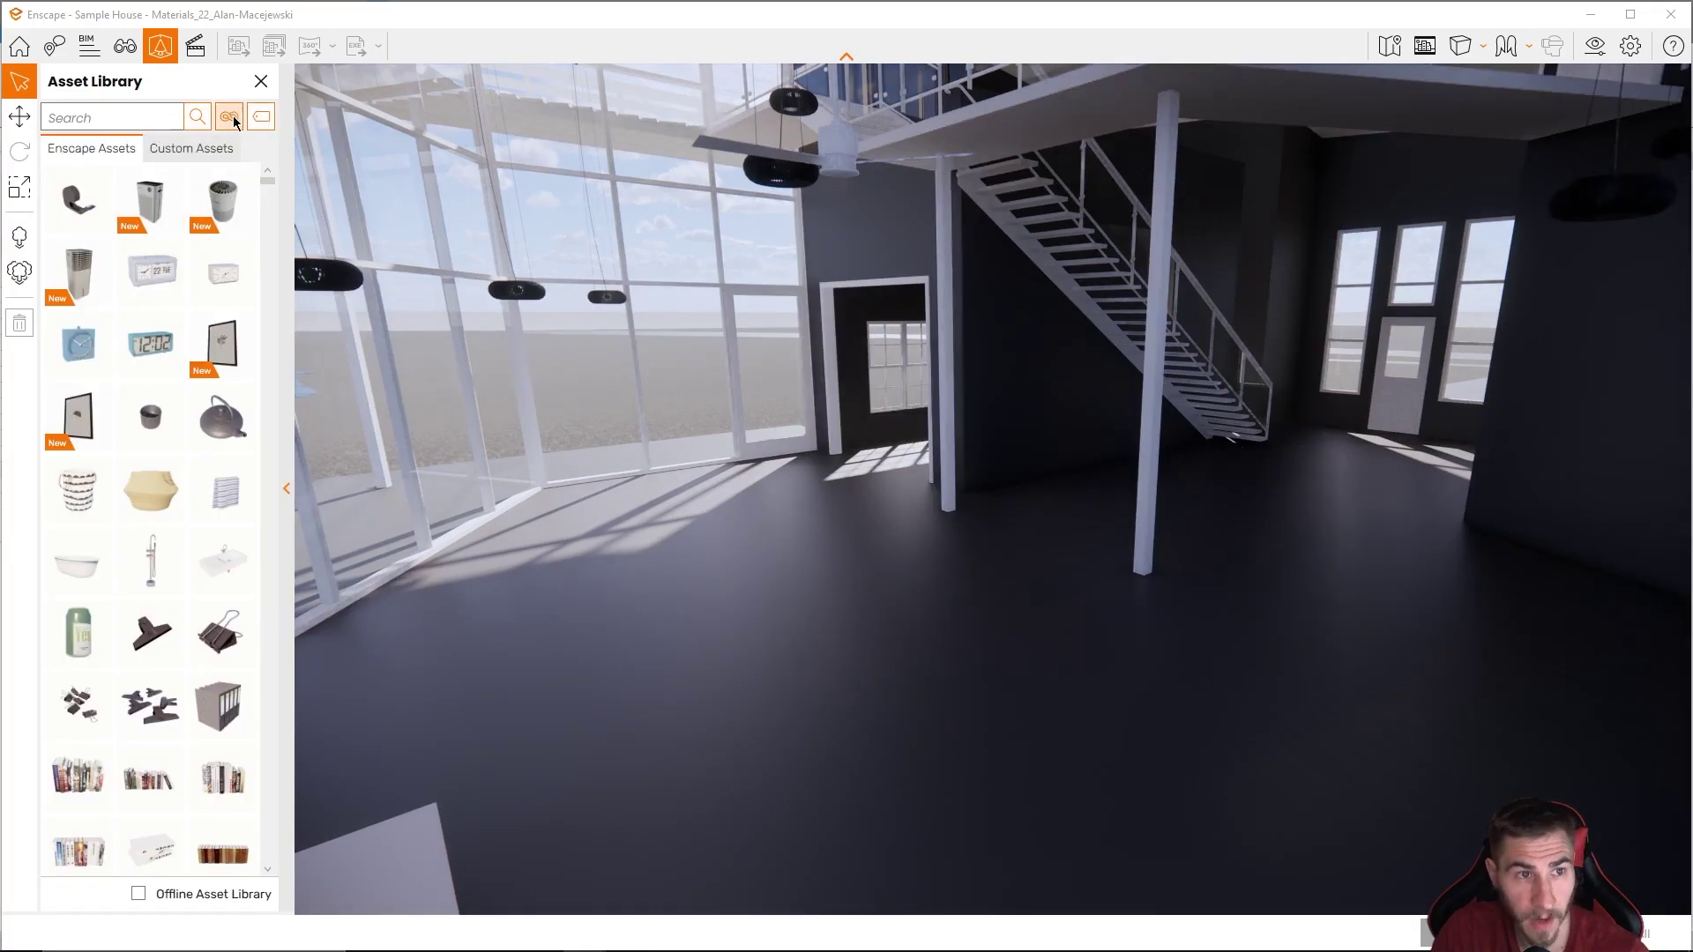
pyautogui.click(231, 117)
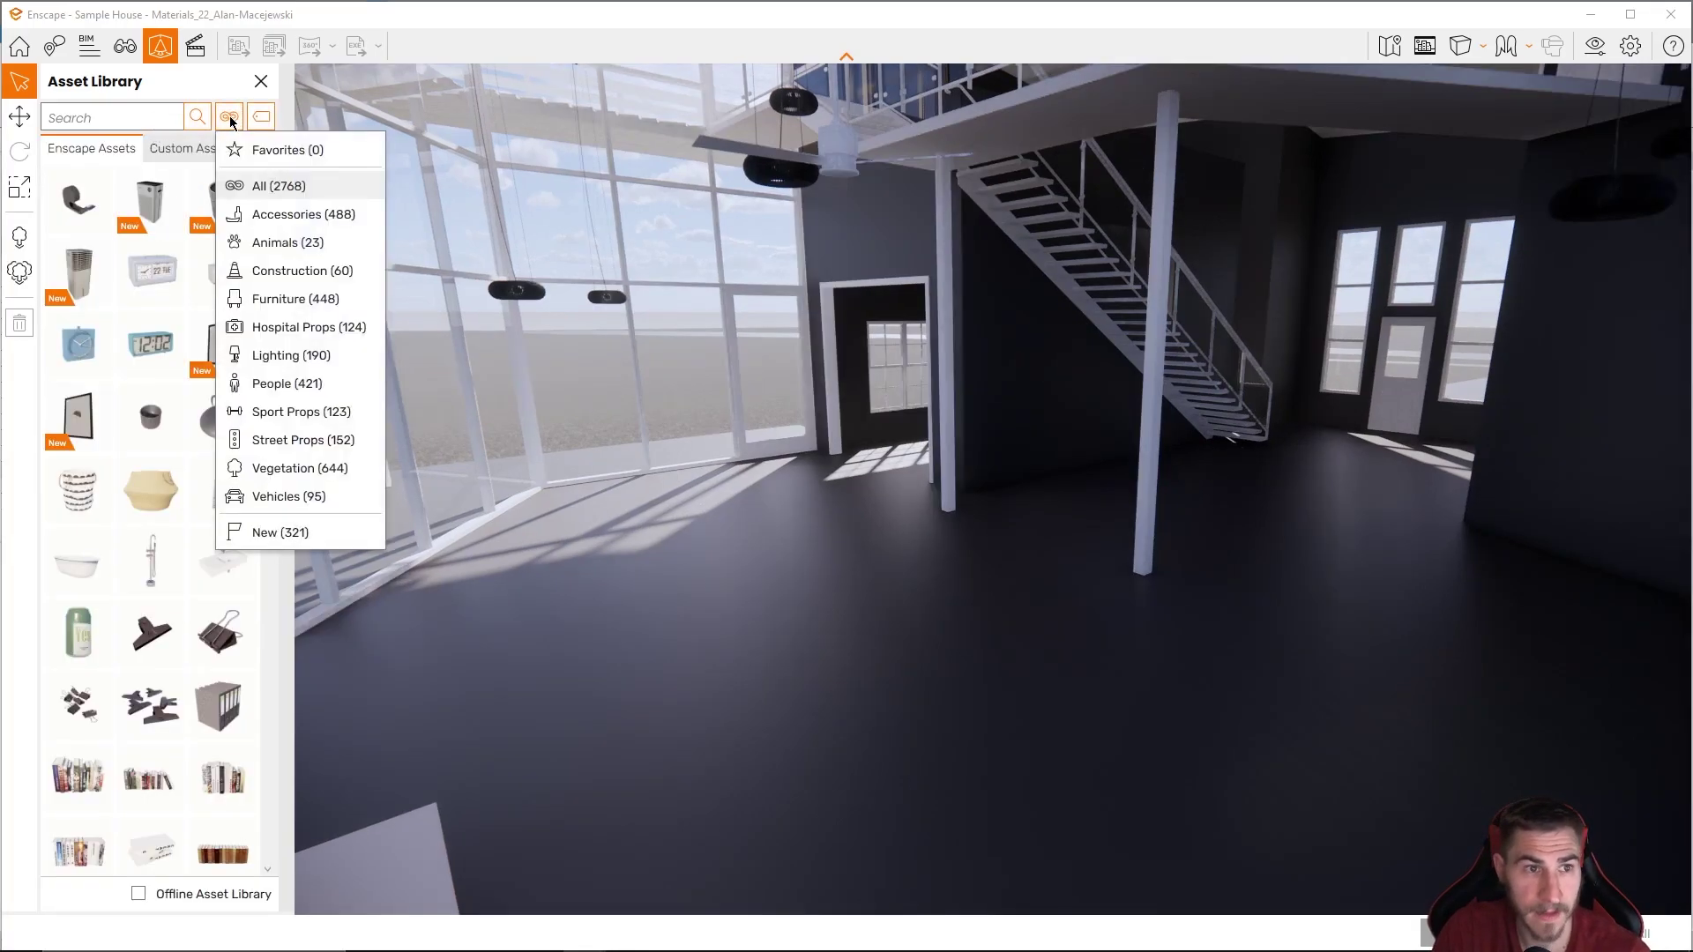
pyautogui.click(325, 308)
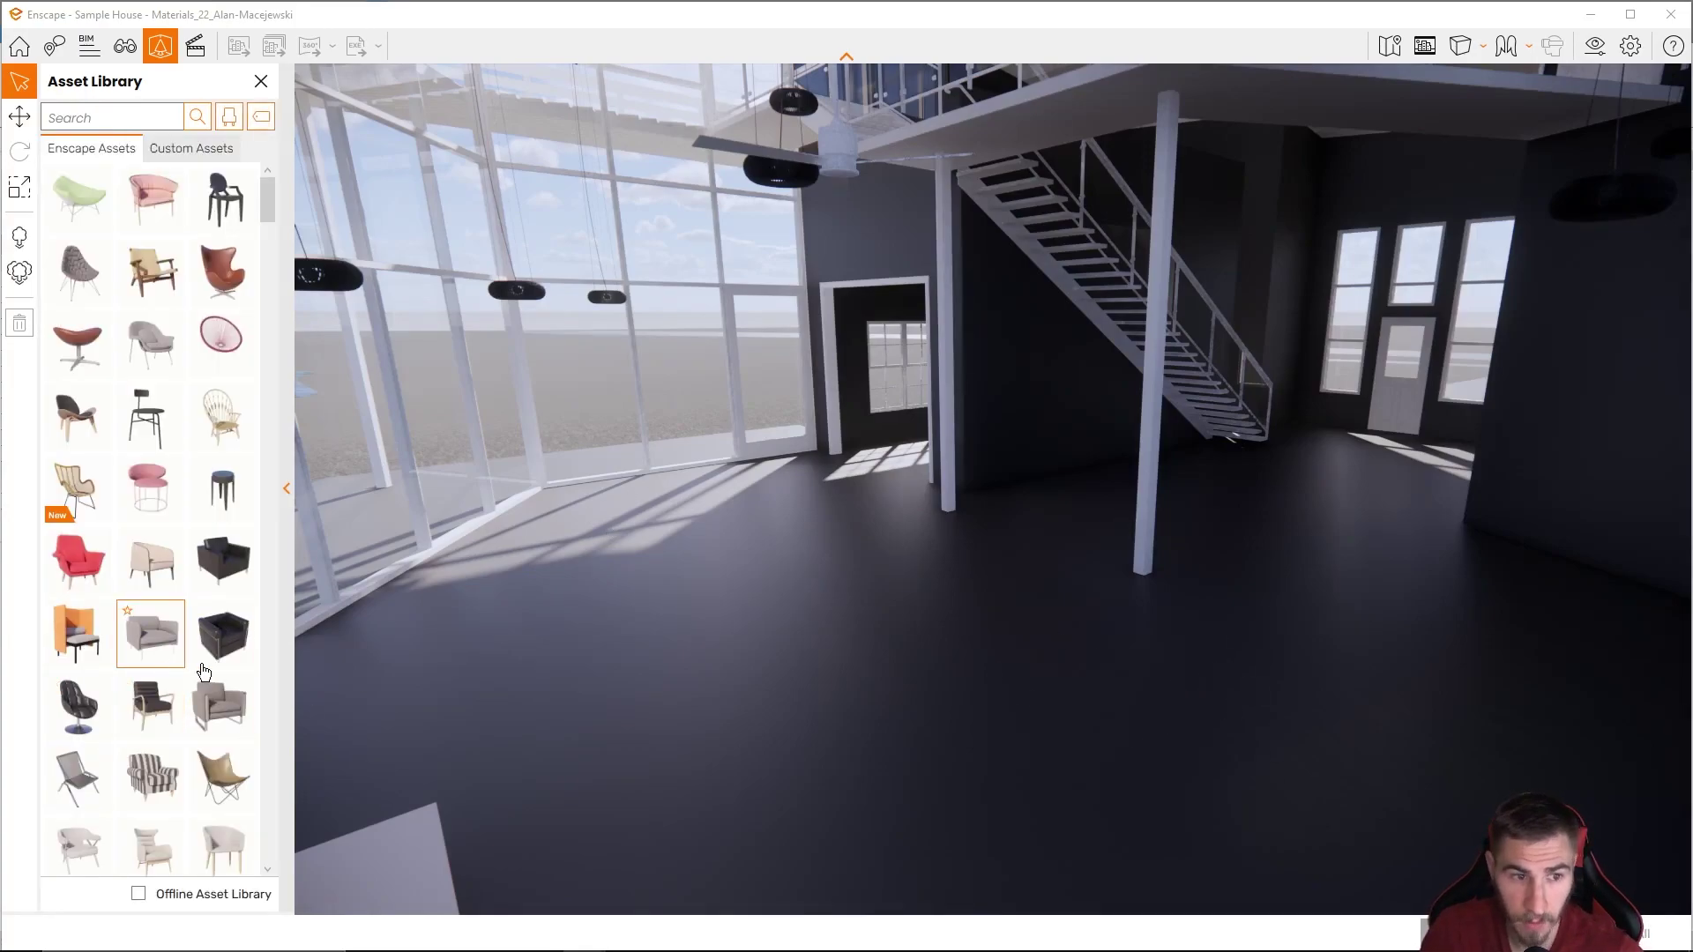
# - Place two Armchair 03 assets apart from each other on the living room floor
pyautogui.moveTo(449, 733); pyautogui.dragTo(570, 778)
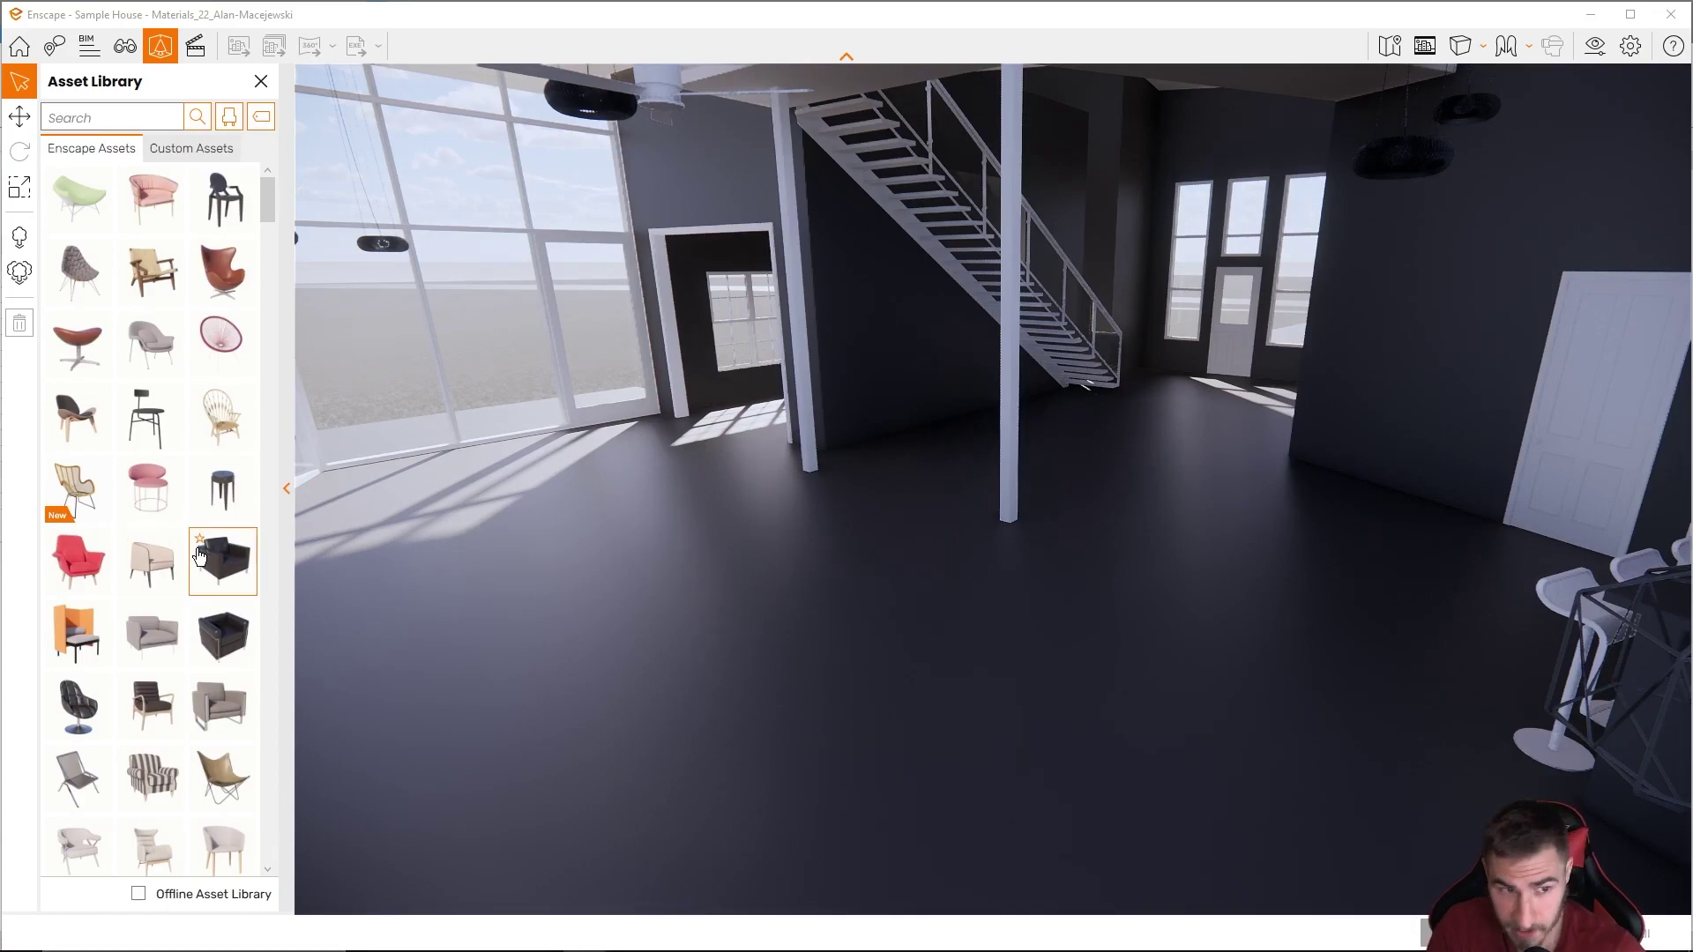
pyautogui.click(245, 566)
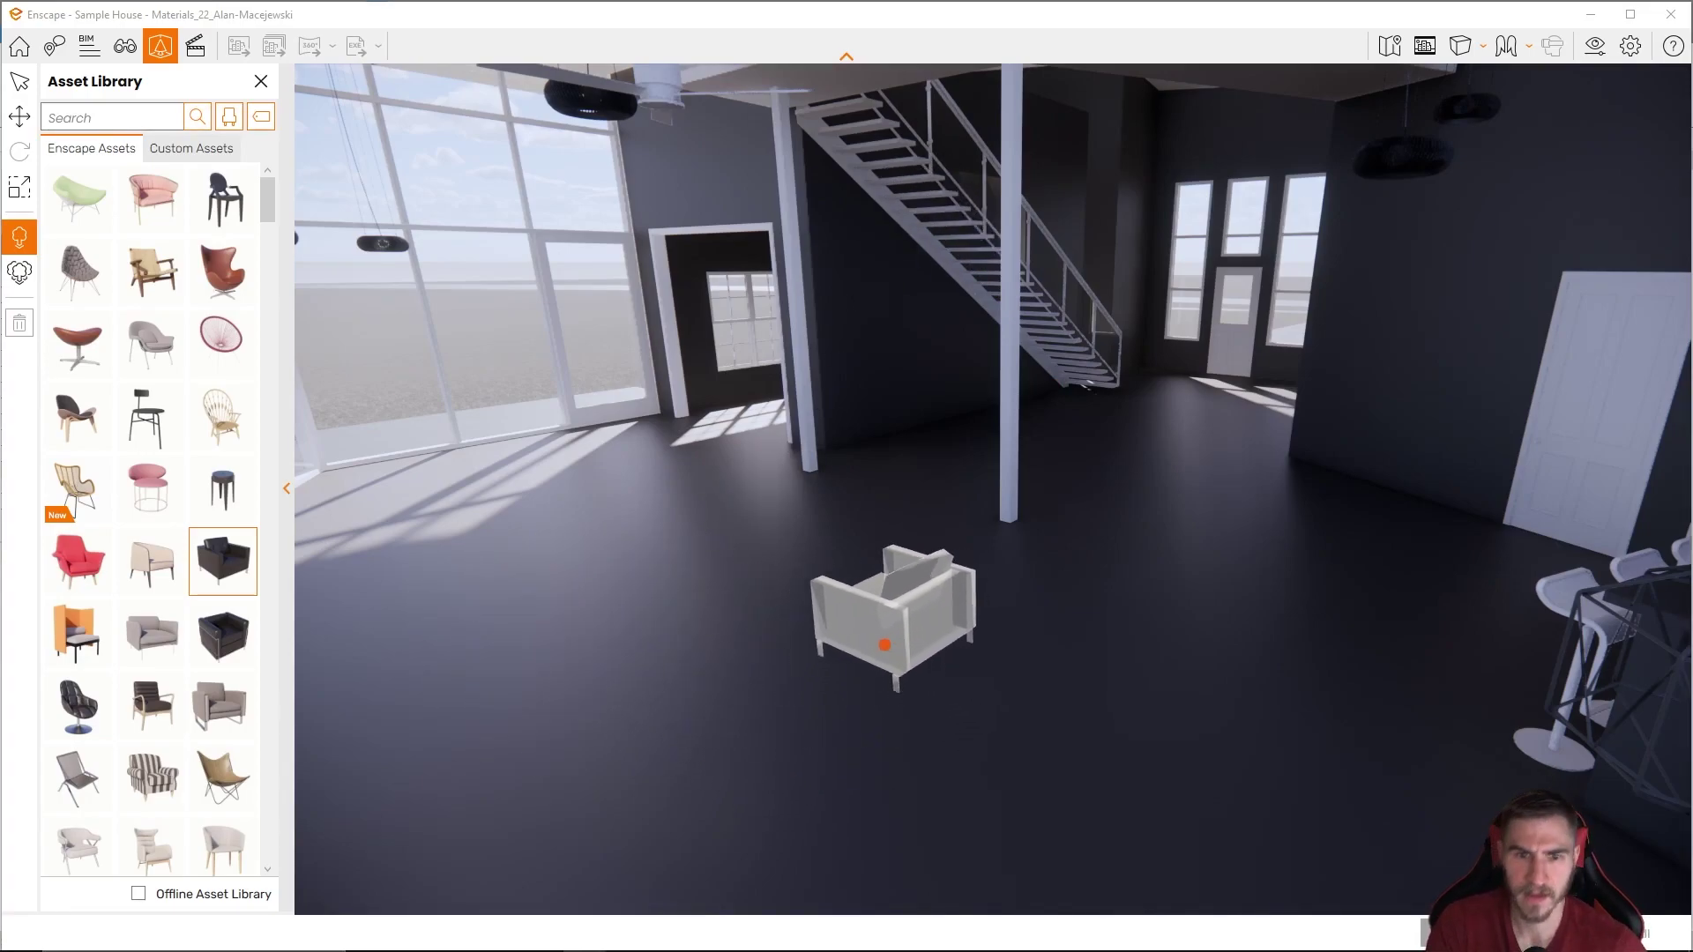
pyautogui.click(692, 586)
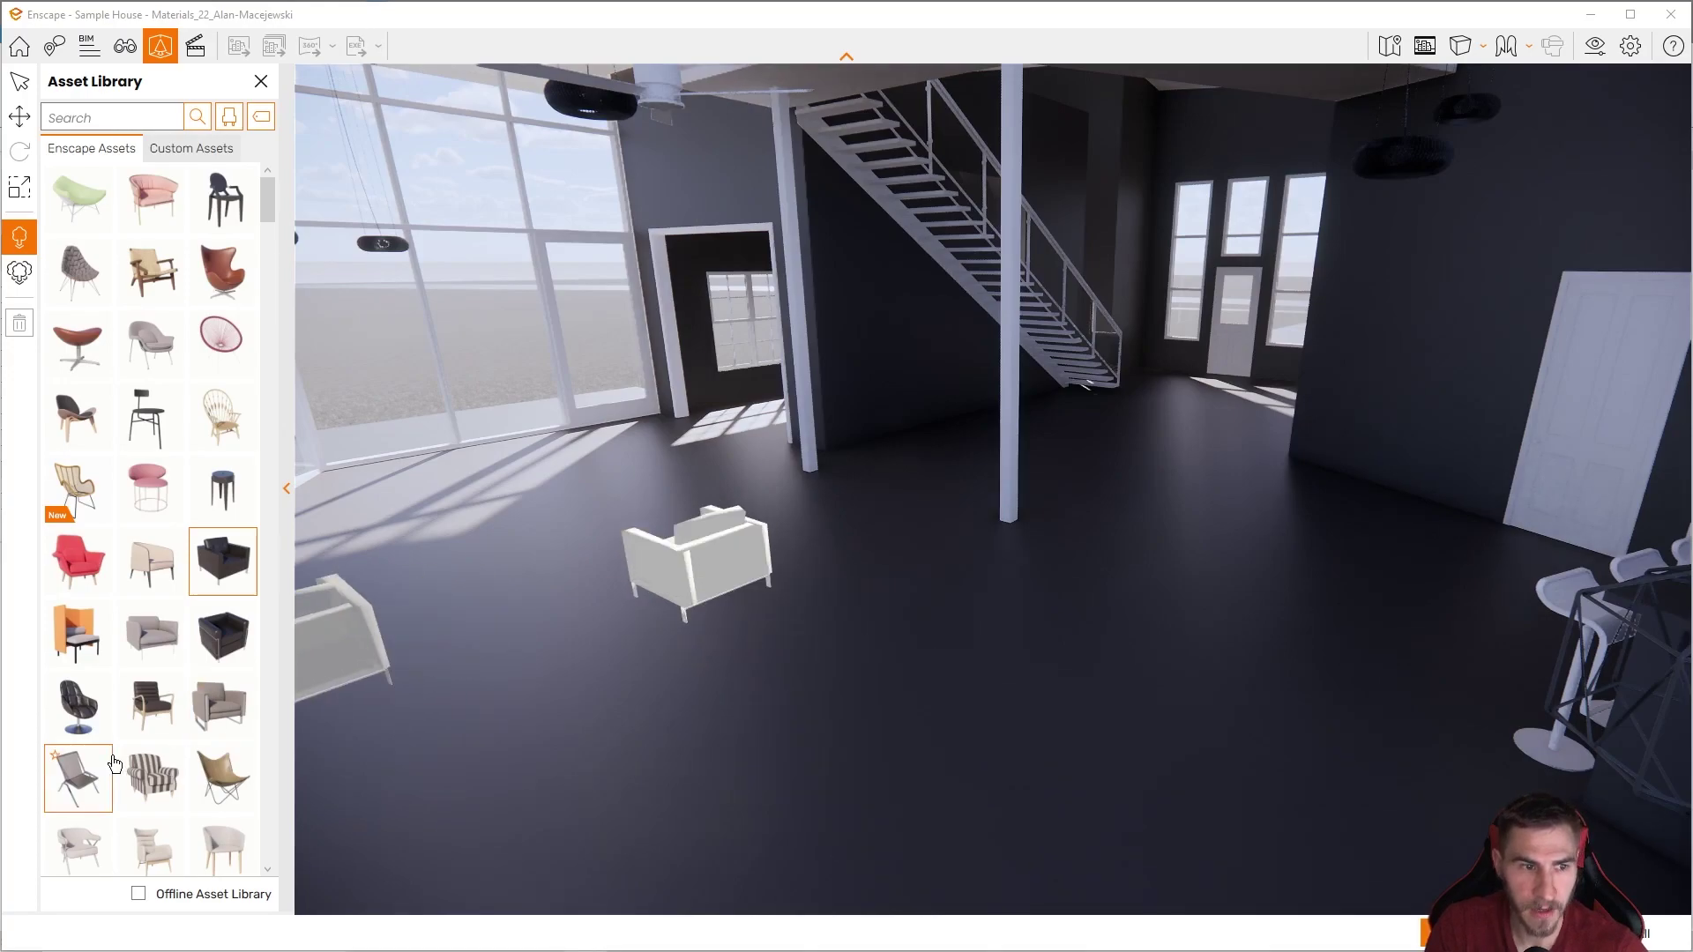
pyautogui.click(1033, 892)
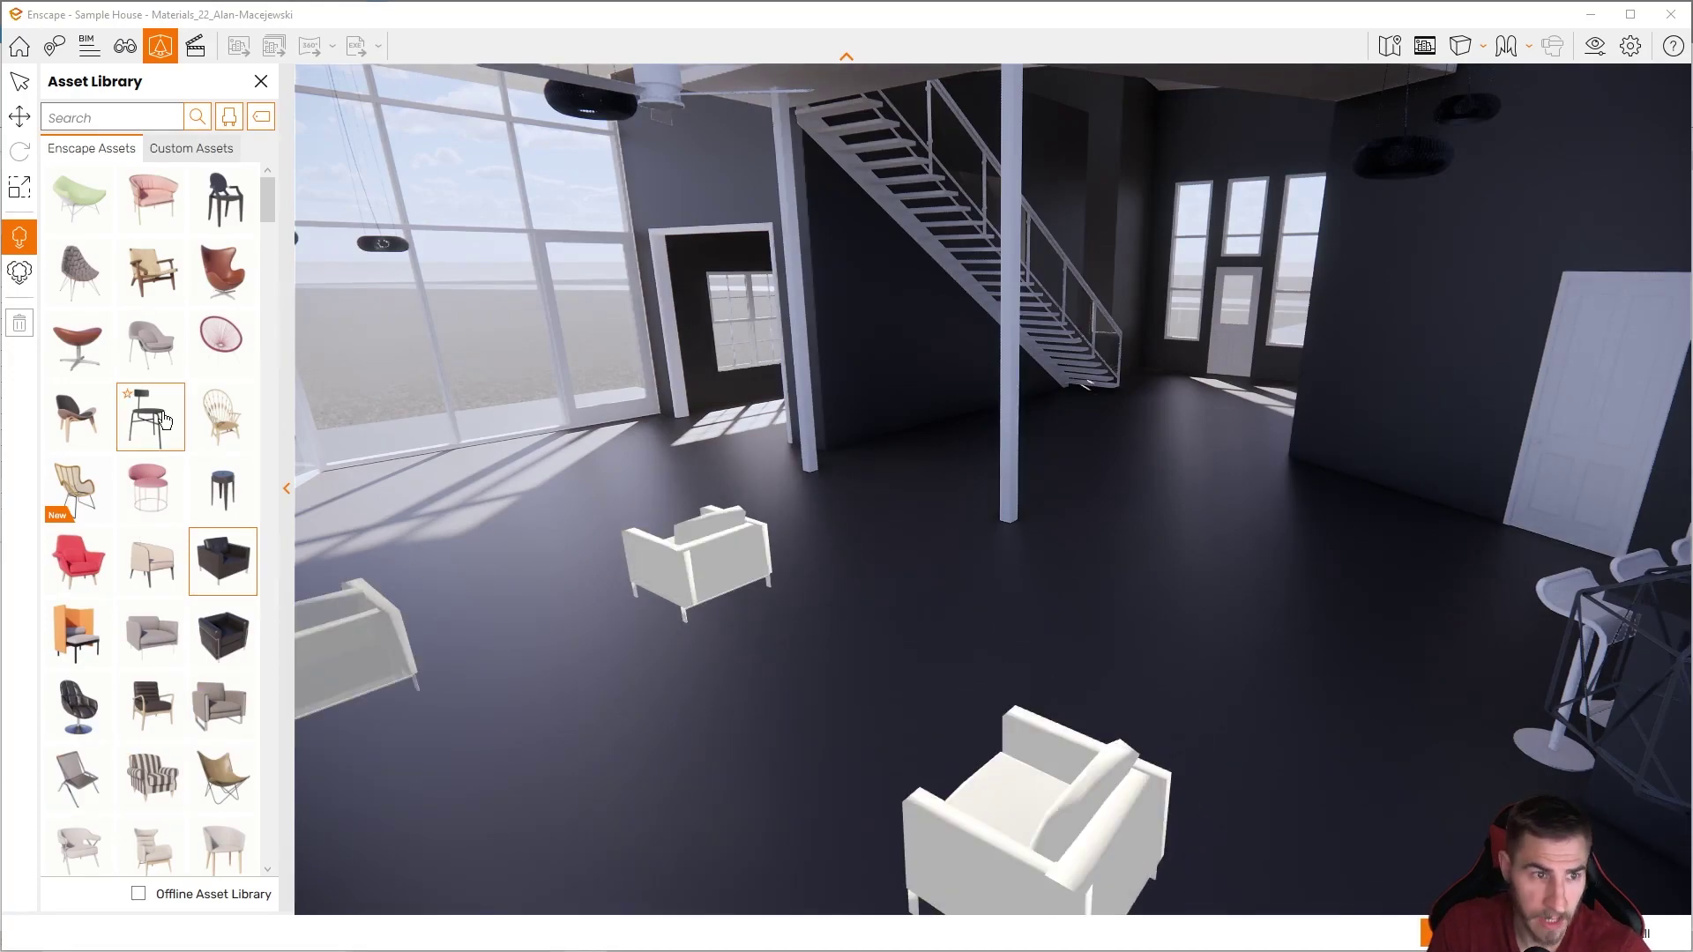
# - Place the long upholstered bench with armrests on the floor between the two armchairs
pyautogui.scroll(-5, 184, 743)
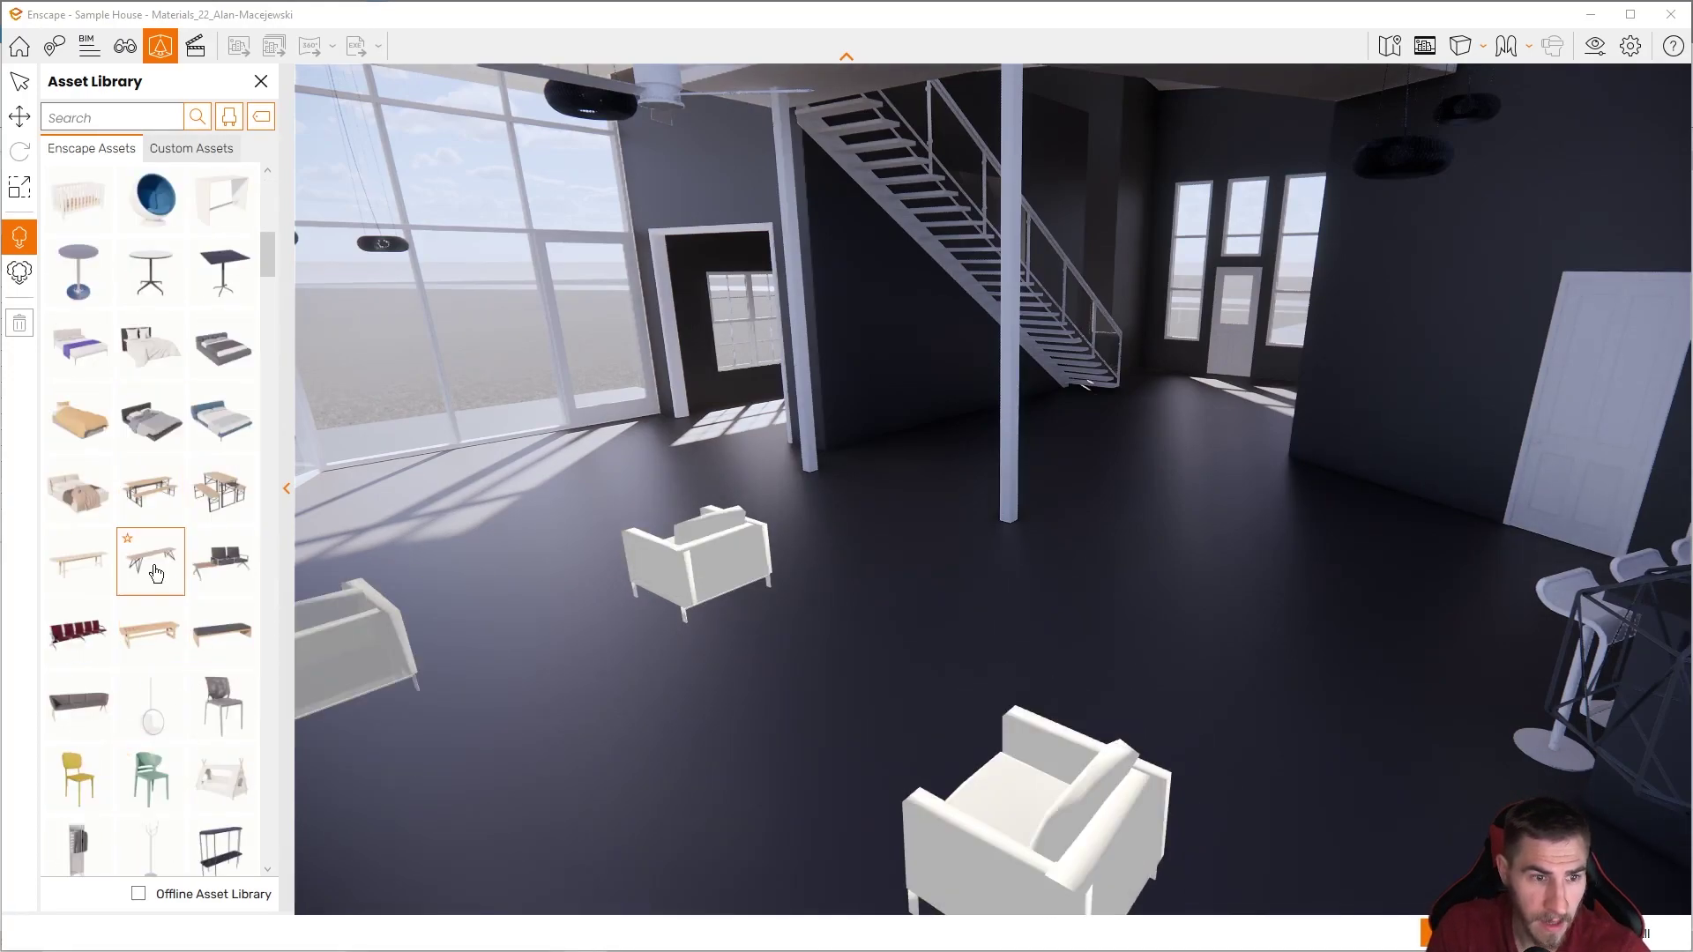
pyautogui.click(79, 710)
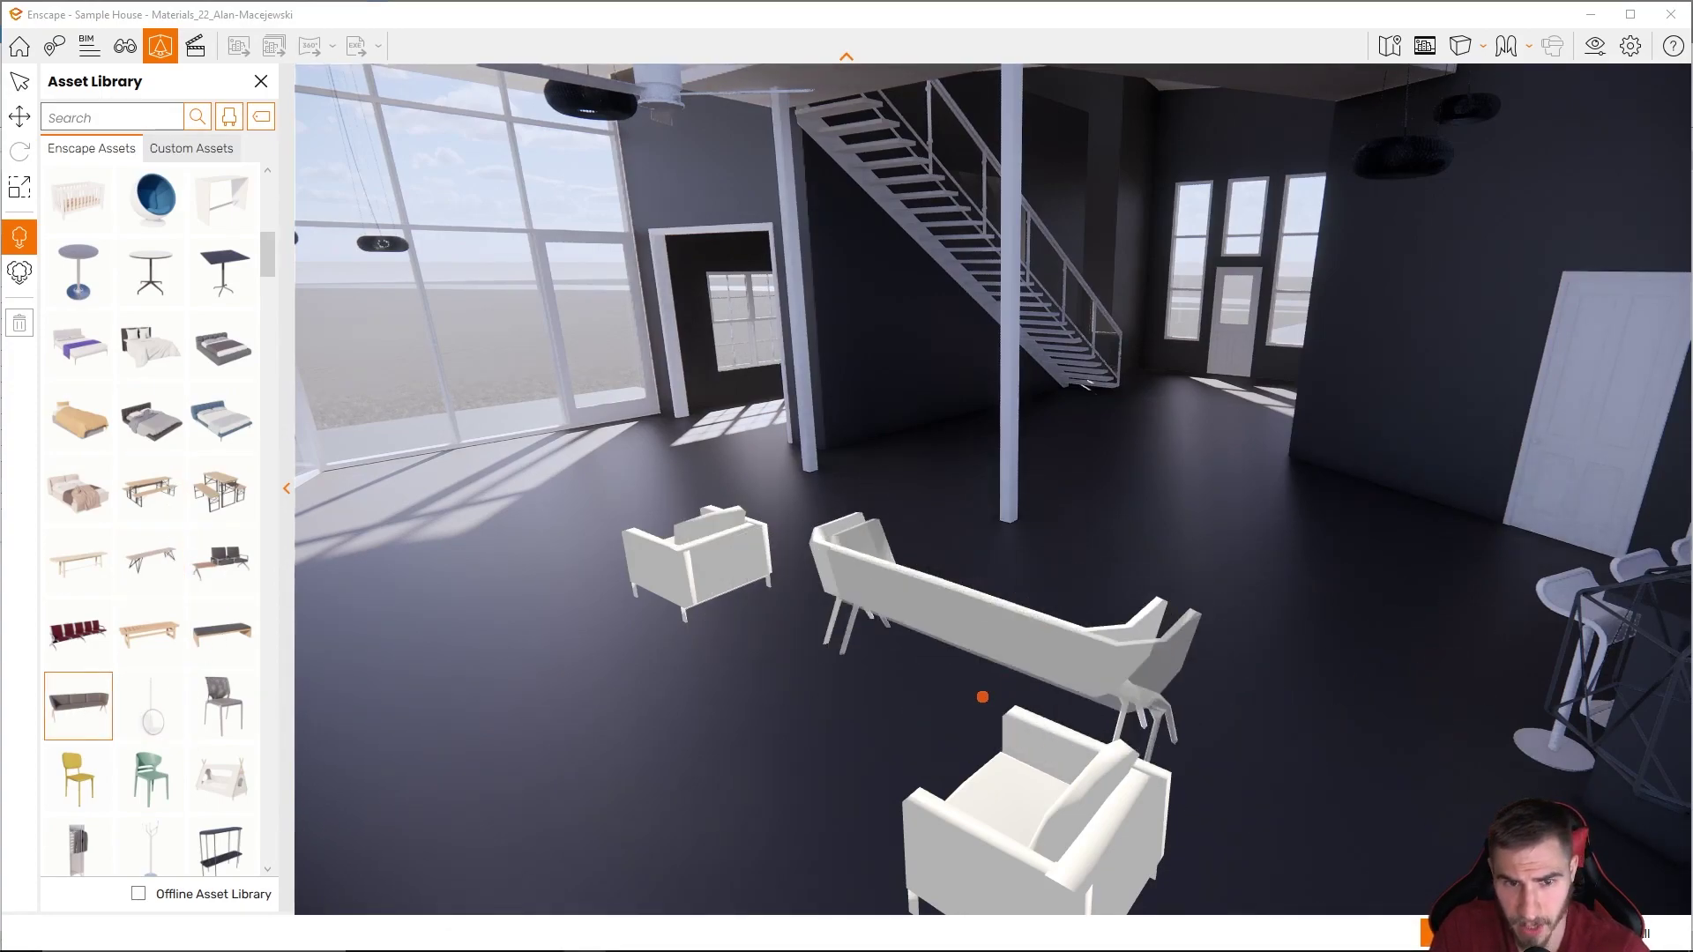
pyautogui.moveTo(740, 658); pyautogui.dragTo(760, 628, button='right')
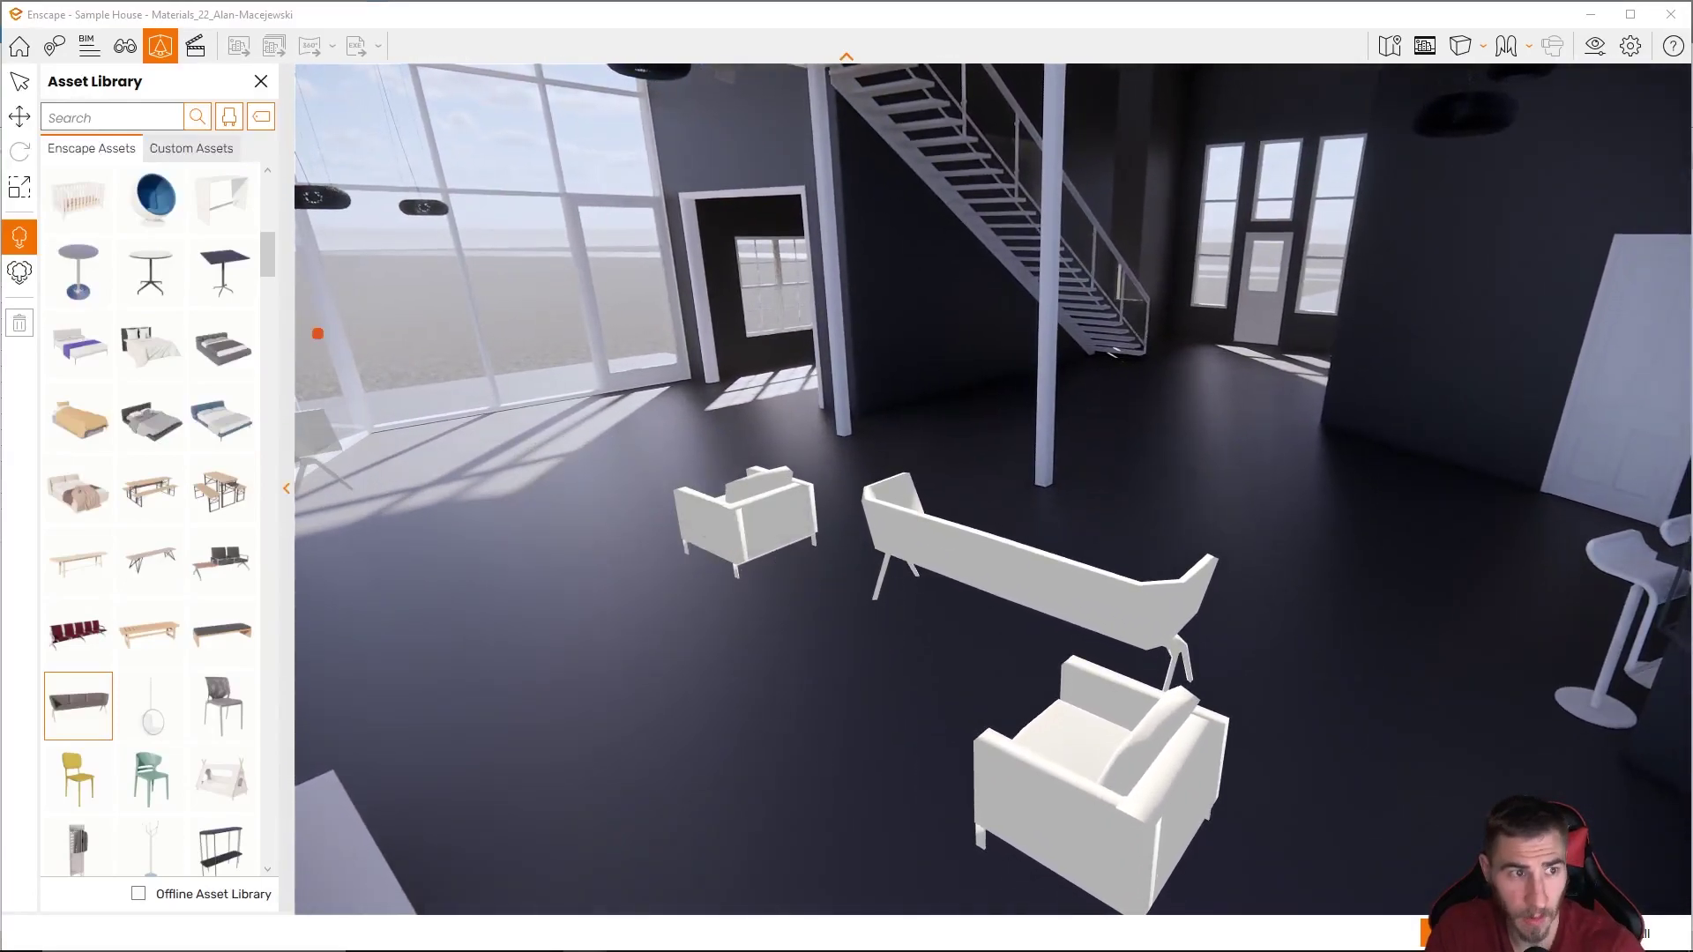
# - Rotate the placed bench about 170° around its vertical axis
pyautogui.click(17, 86)
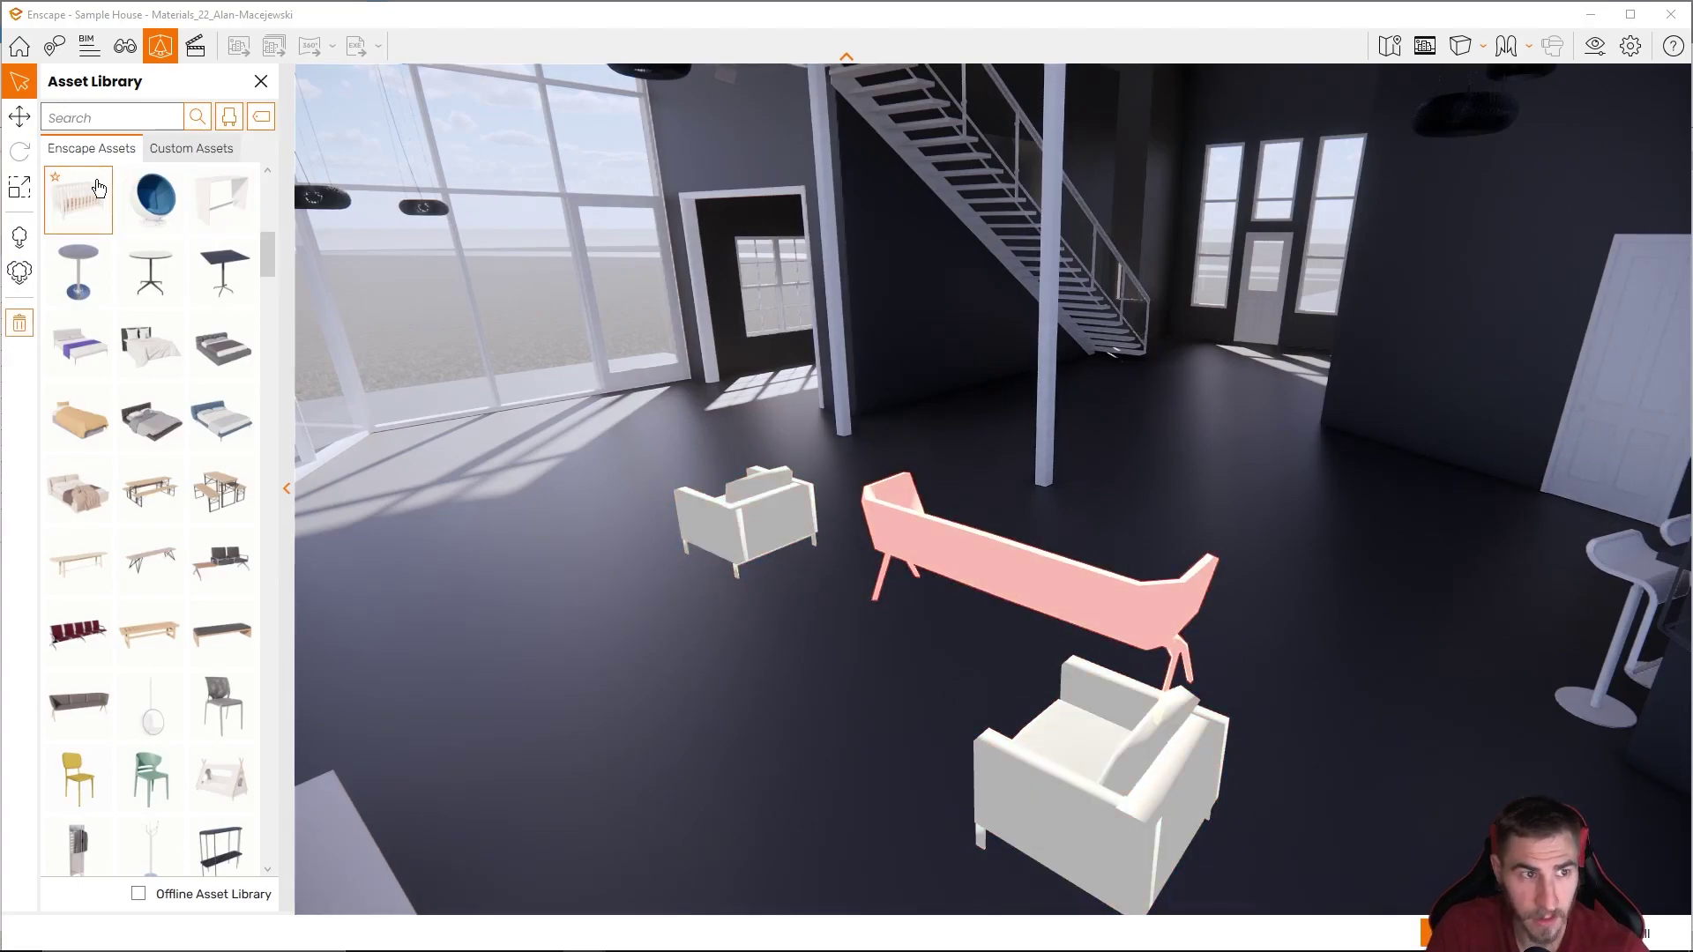
pyautogui.click(22, 120)
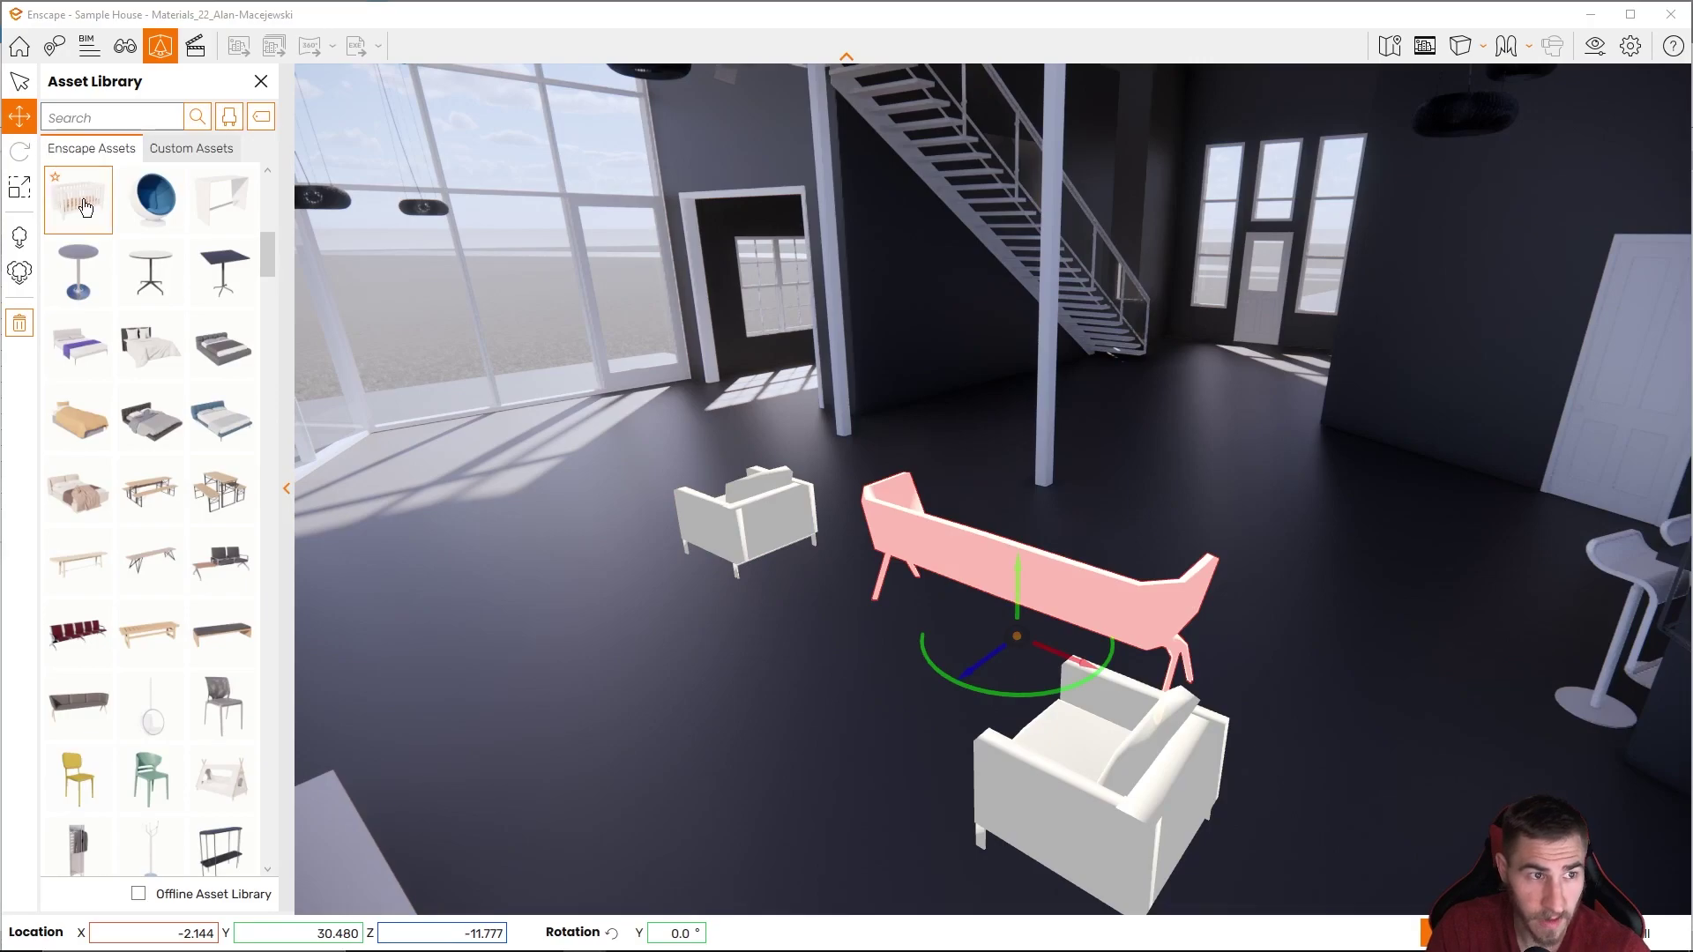
pyautogui.click(19, 187)
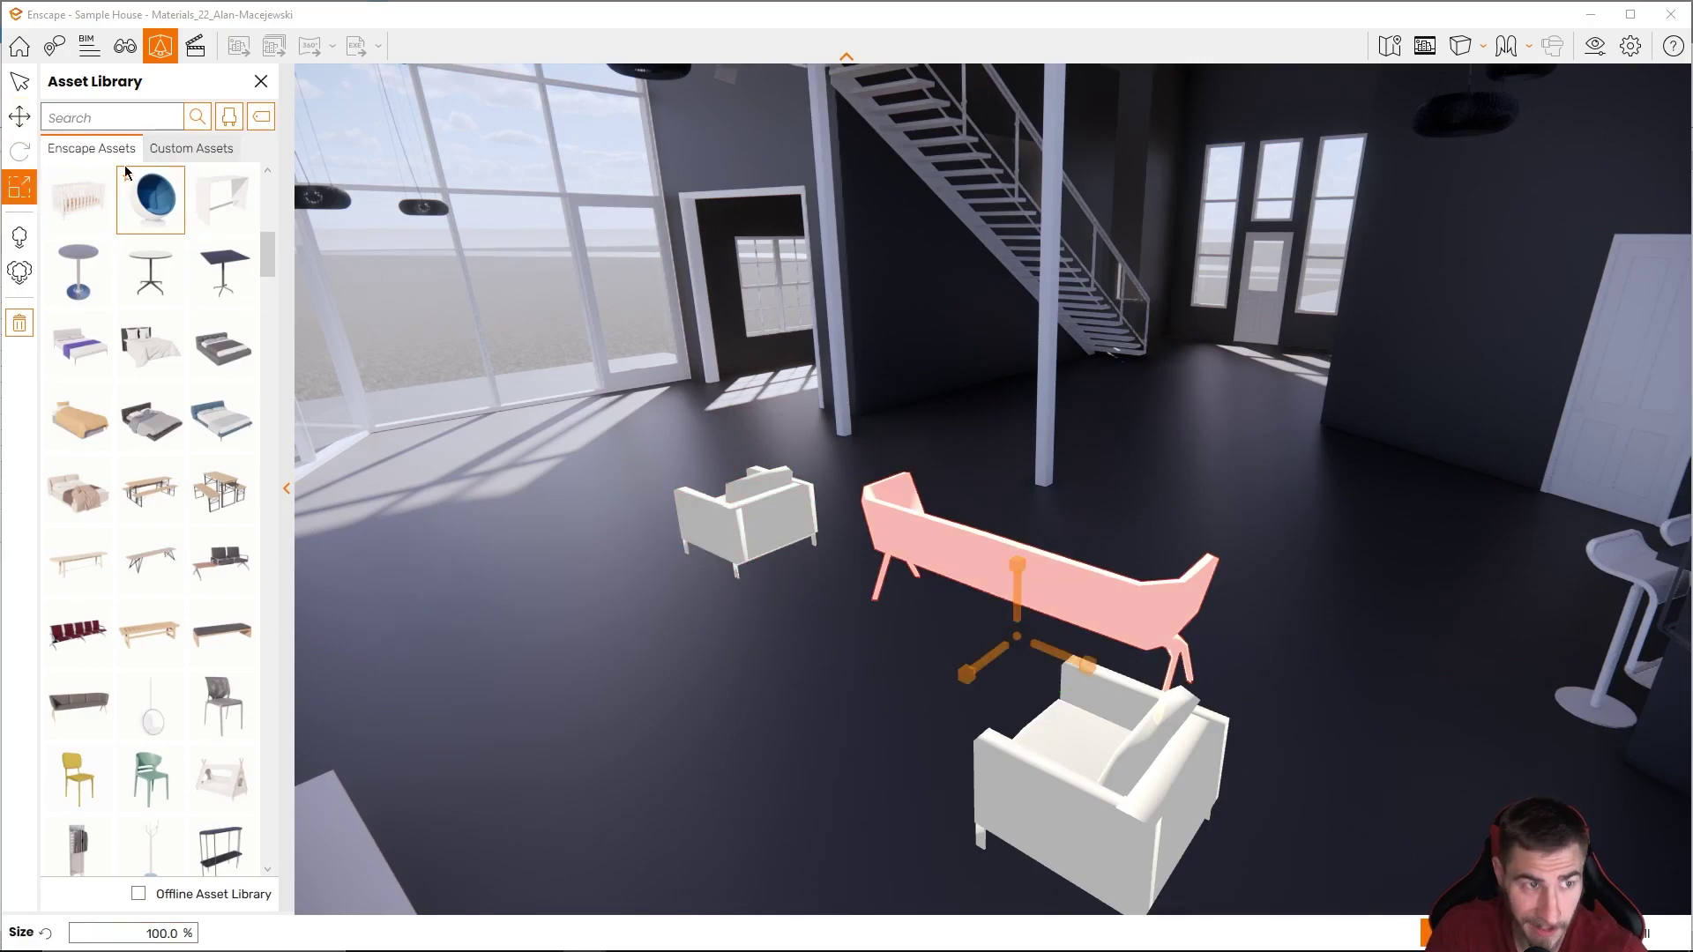
pyautogui.click(23, 120)
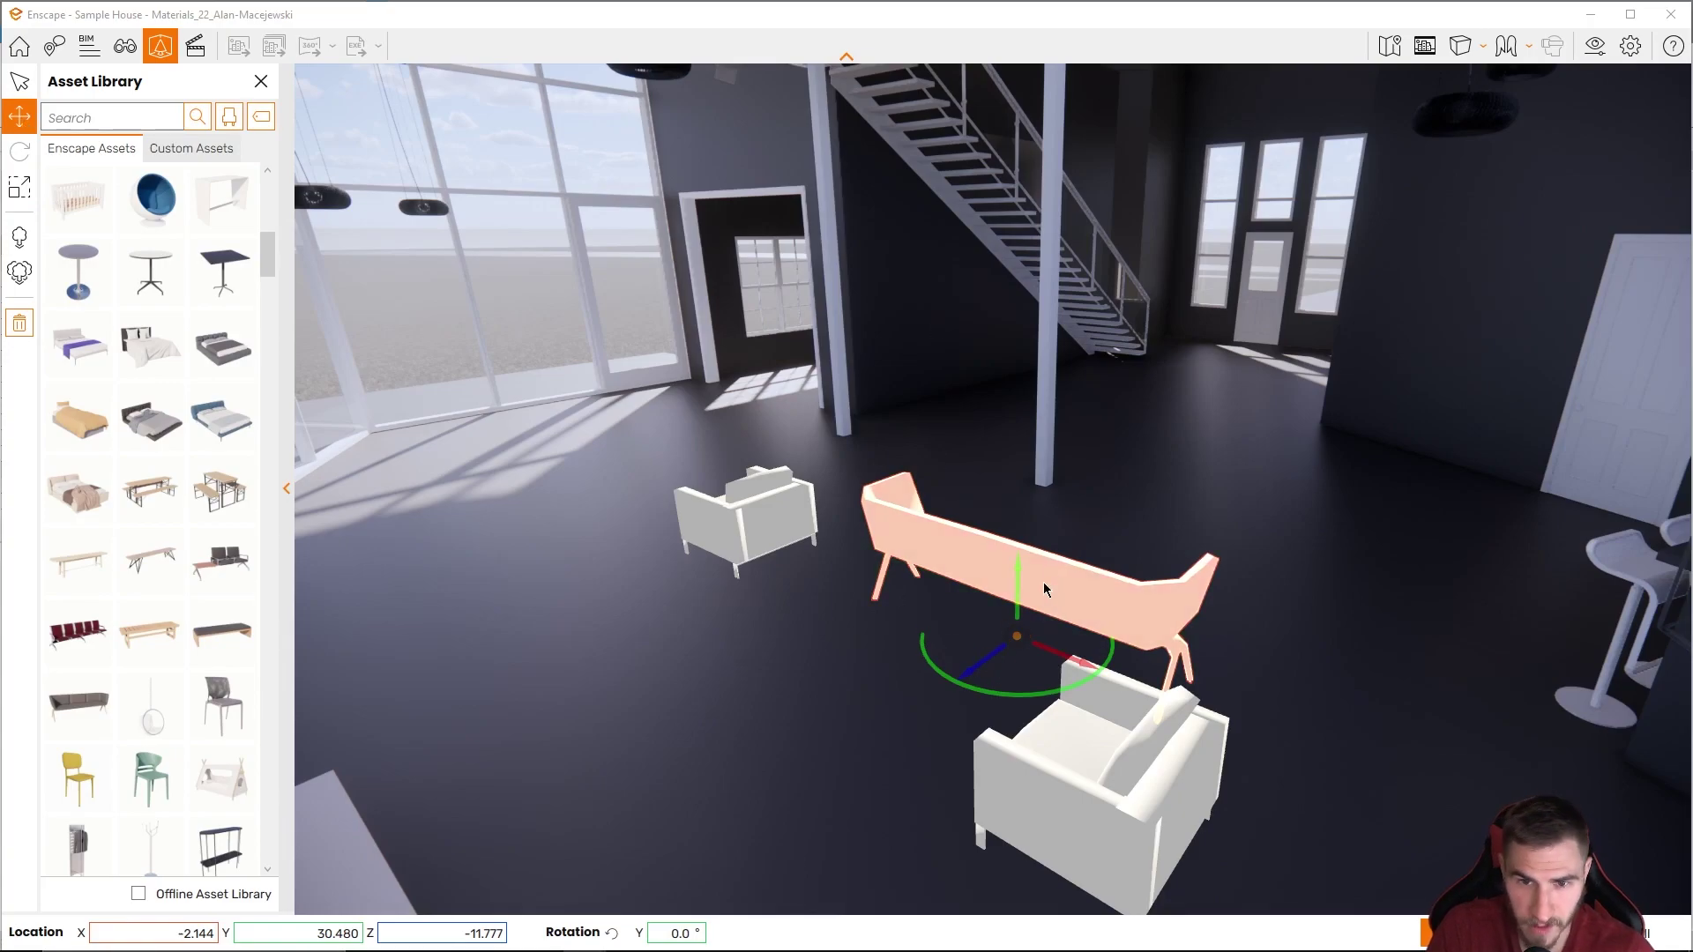
pyautogui.moveTo(1160, 536)
pyautogui.mouseDown()
pyautogui.moveTo(723, 535)
pyautogui.moveTo(1181, 536)
pyautogui.mouseUp()
pyautogui.press('d')
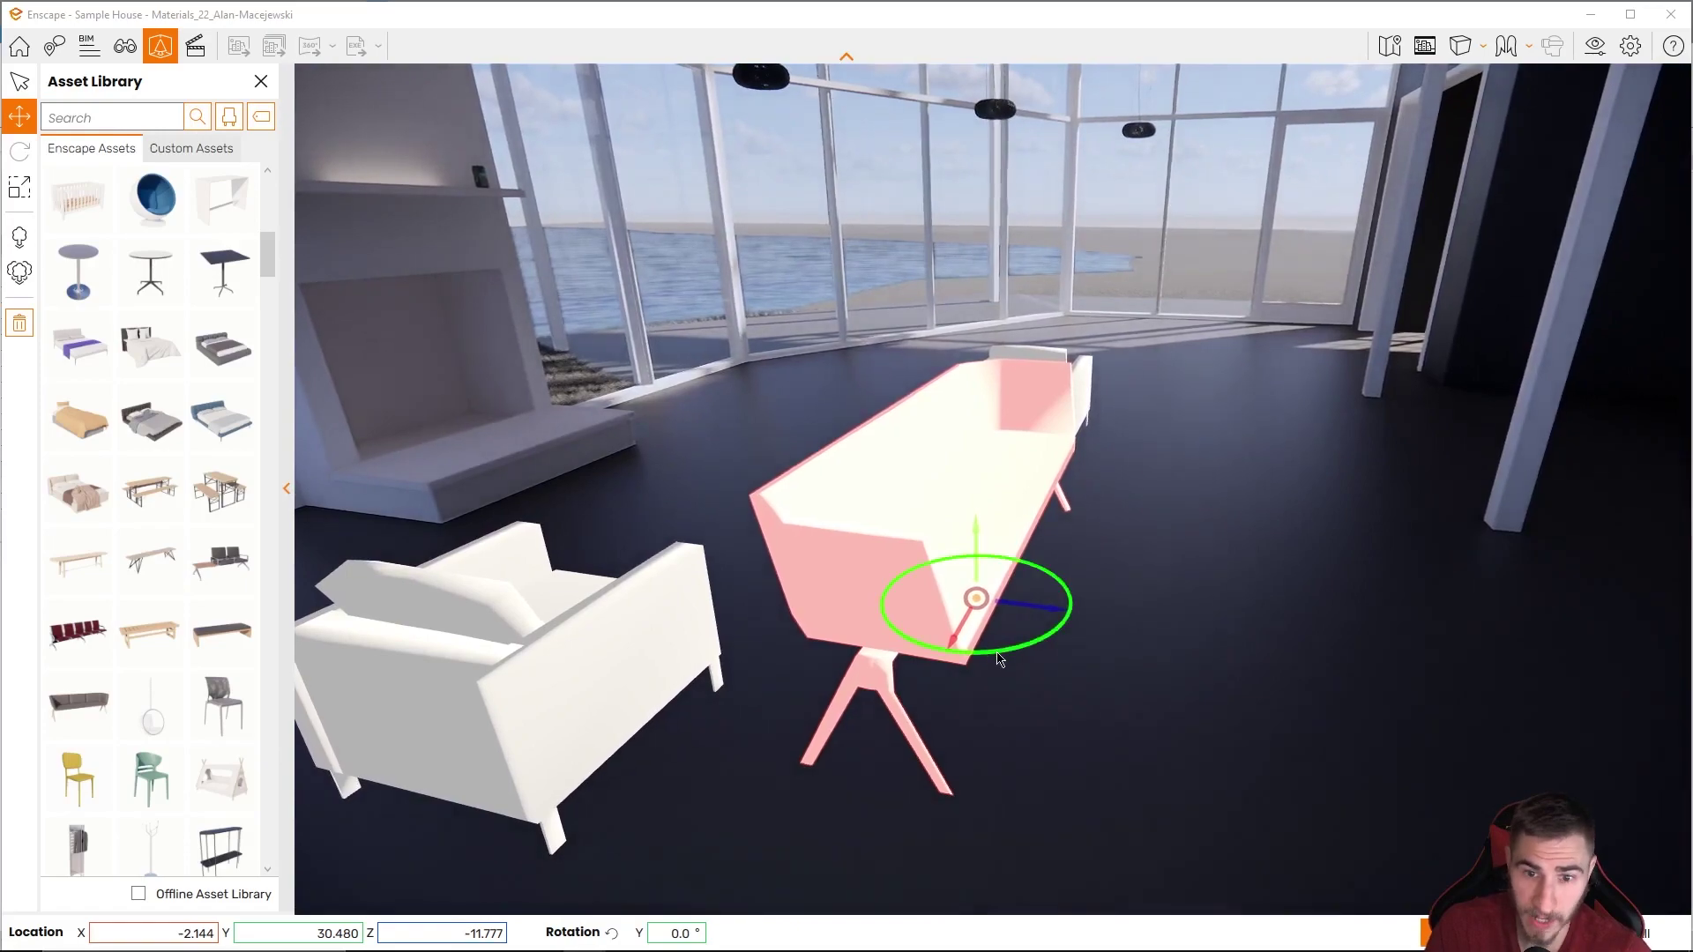
pyautogui.moveTo(1001, 660); pyautogui.dragTo(908, 630)
# - Move the armchair nearest the kitchen along the Z axis to a location of about Z -13.38
pyautogui.click(658, 695)
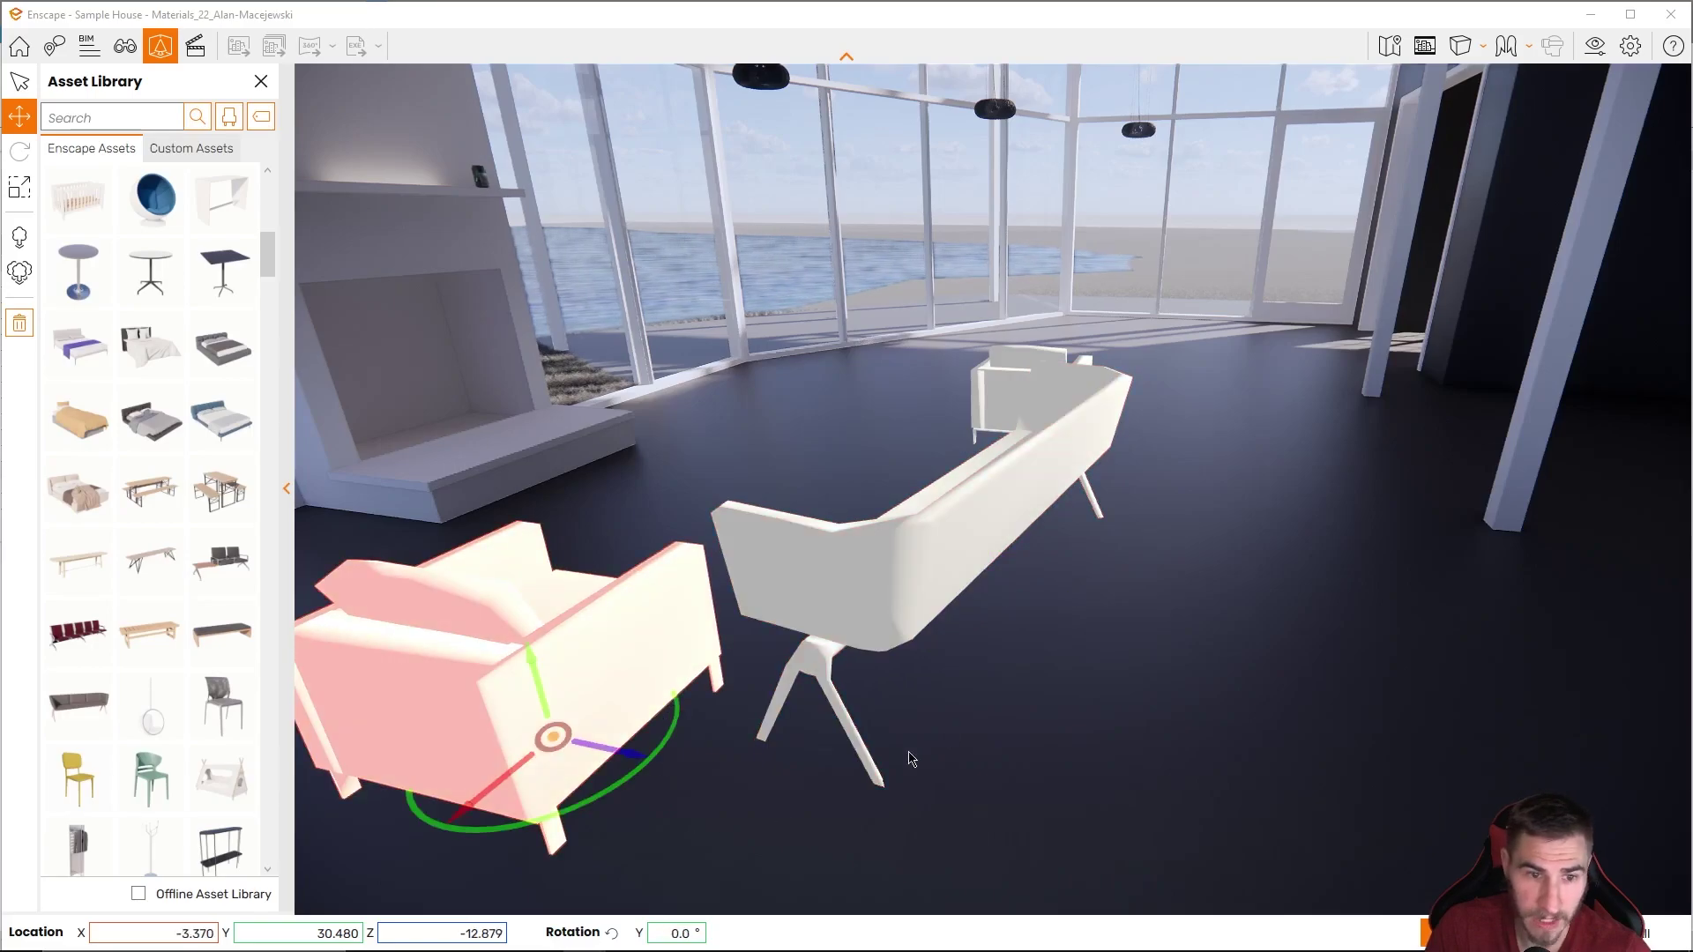
pyautogui.moveTo(908, 757); pyautogui.dragTo(1082, 631, button='right')
pyautogui.press('d')
pyautogui.moveTo(1095, 638); pyautogui.dragTo(979, 617)
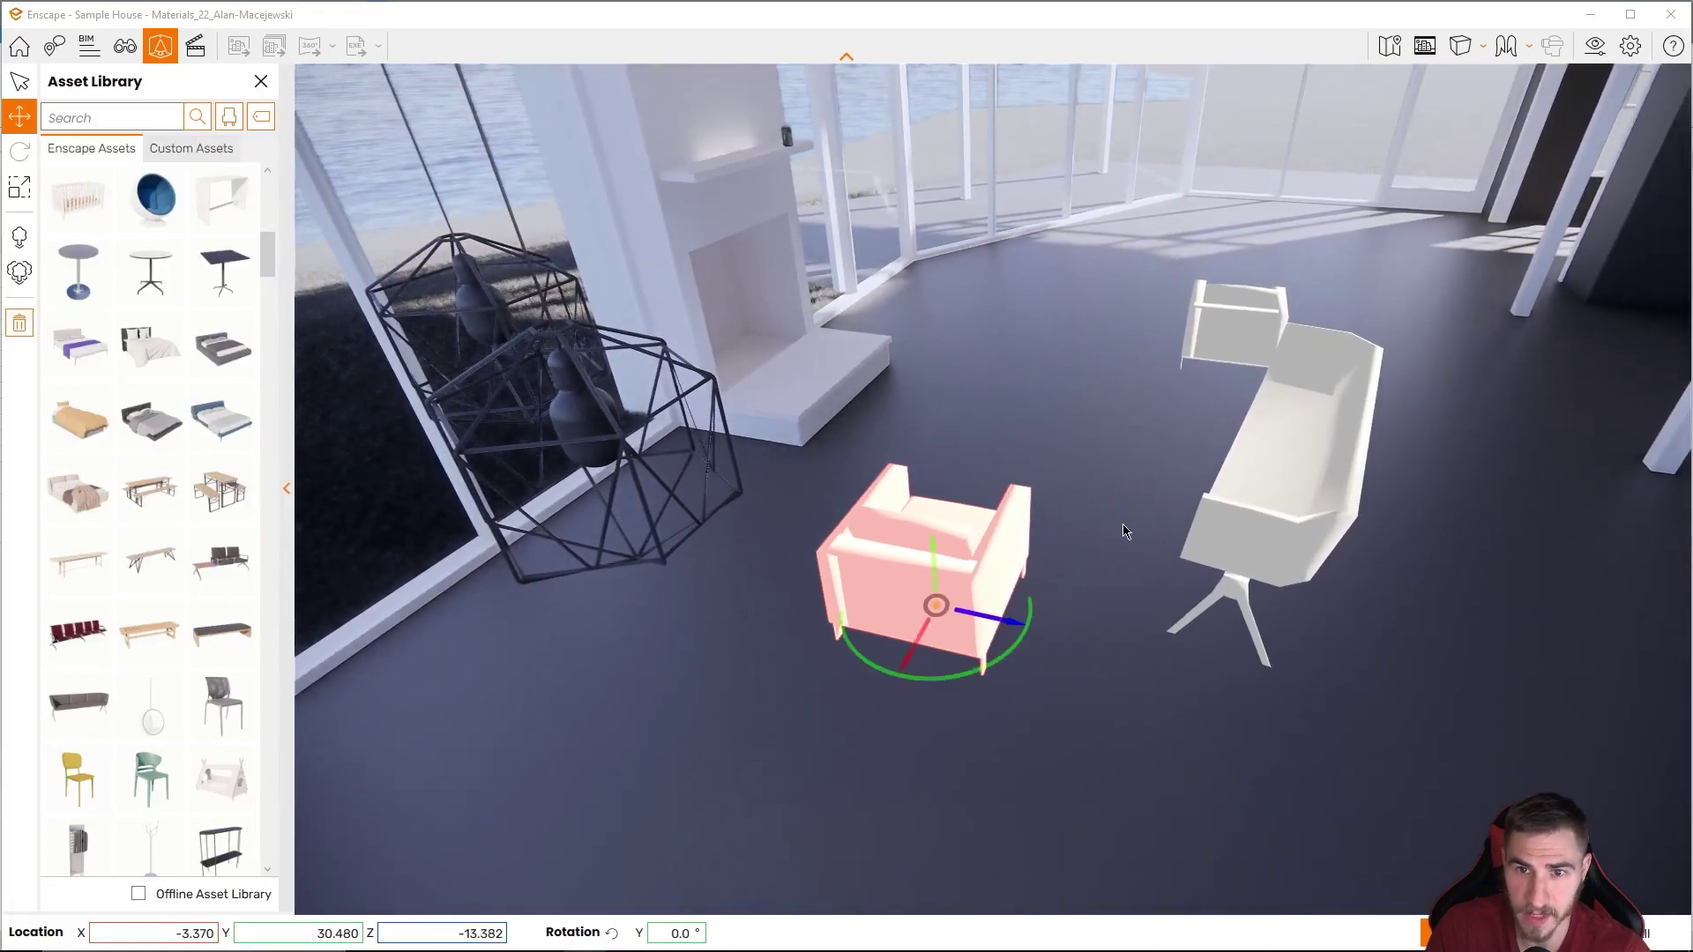
# - Move the other armchair toward the windows beside the fireplace, to about X 0.42, Z -13.23
pyautogui.click(1230, 319)
pyautogui.moveTo(1185, 353); pyautogui.dragTo(1062, 348)
pyautogui.press('d')
pyautogui.moveTo(1046, 650); pyautogui.dragTo(861, 697, button='right')
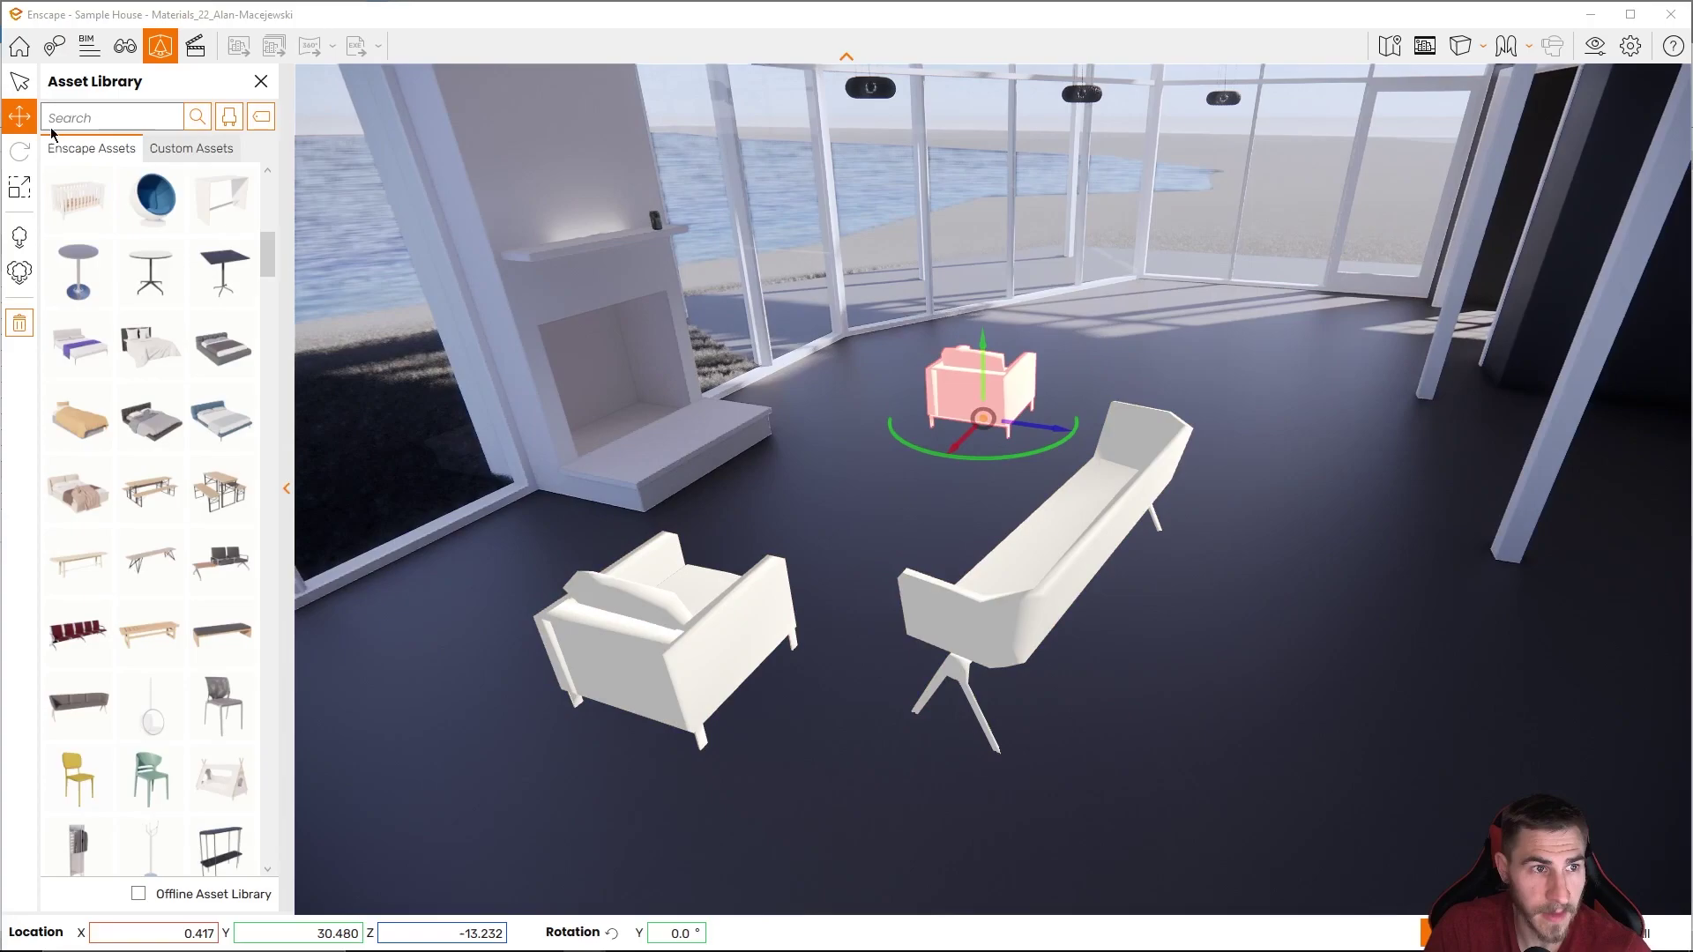
# - Reset the asset library filter to show all categories
pyautogui.scroll(5, 214, 480)
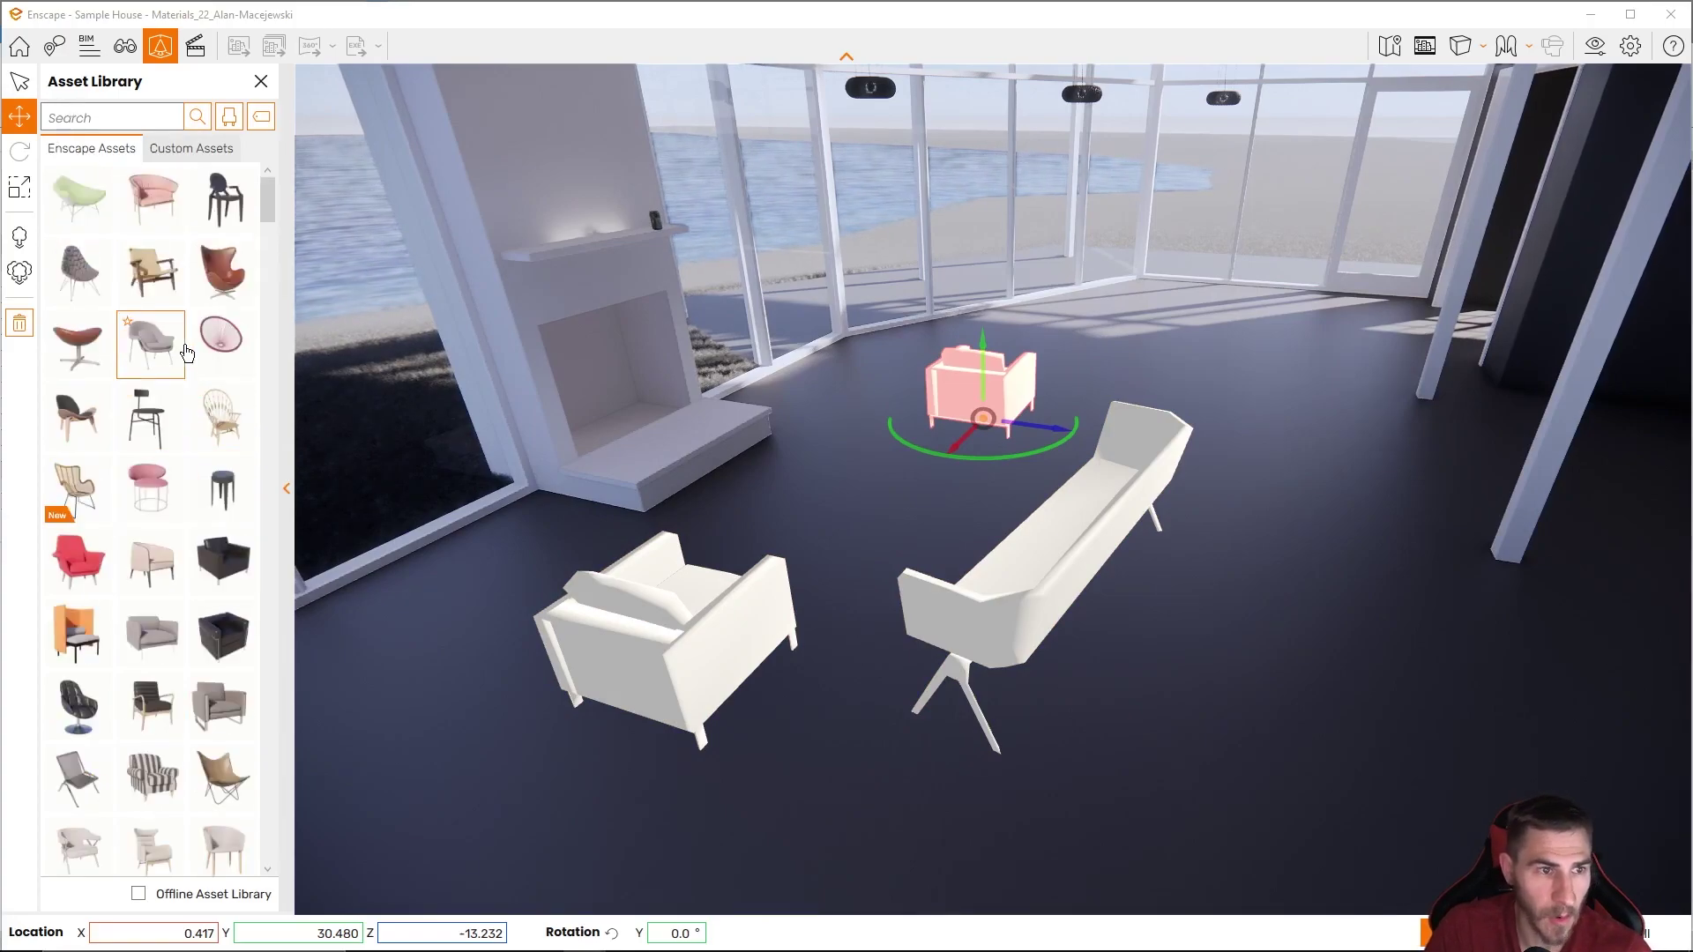
pyautogui.click(229, 116)
pyautogui.click(246, 185)
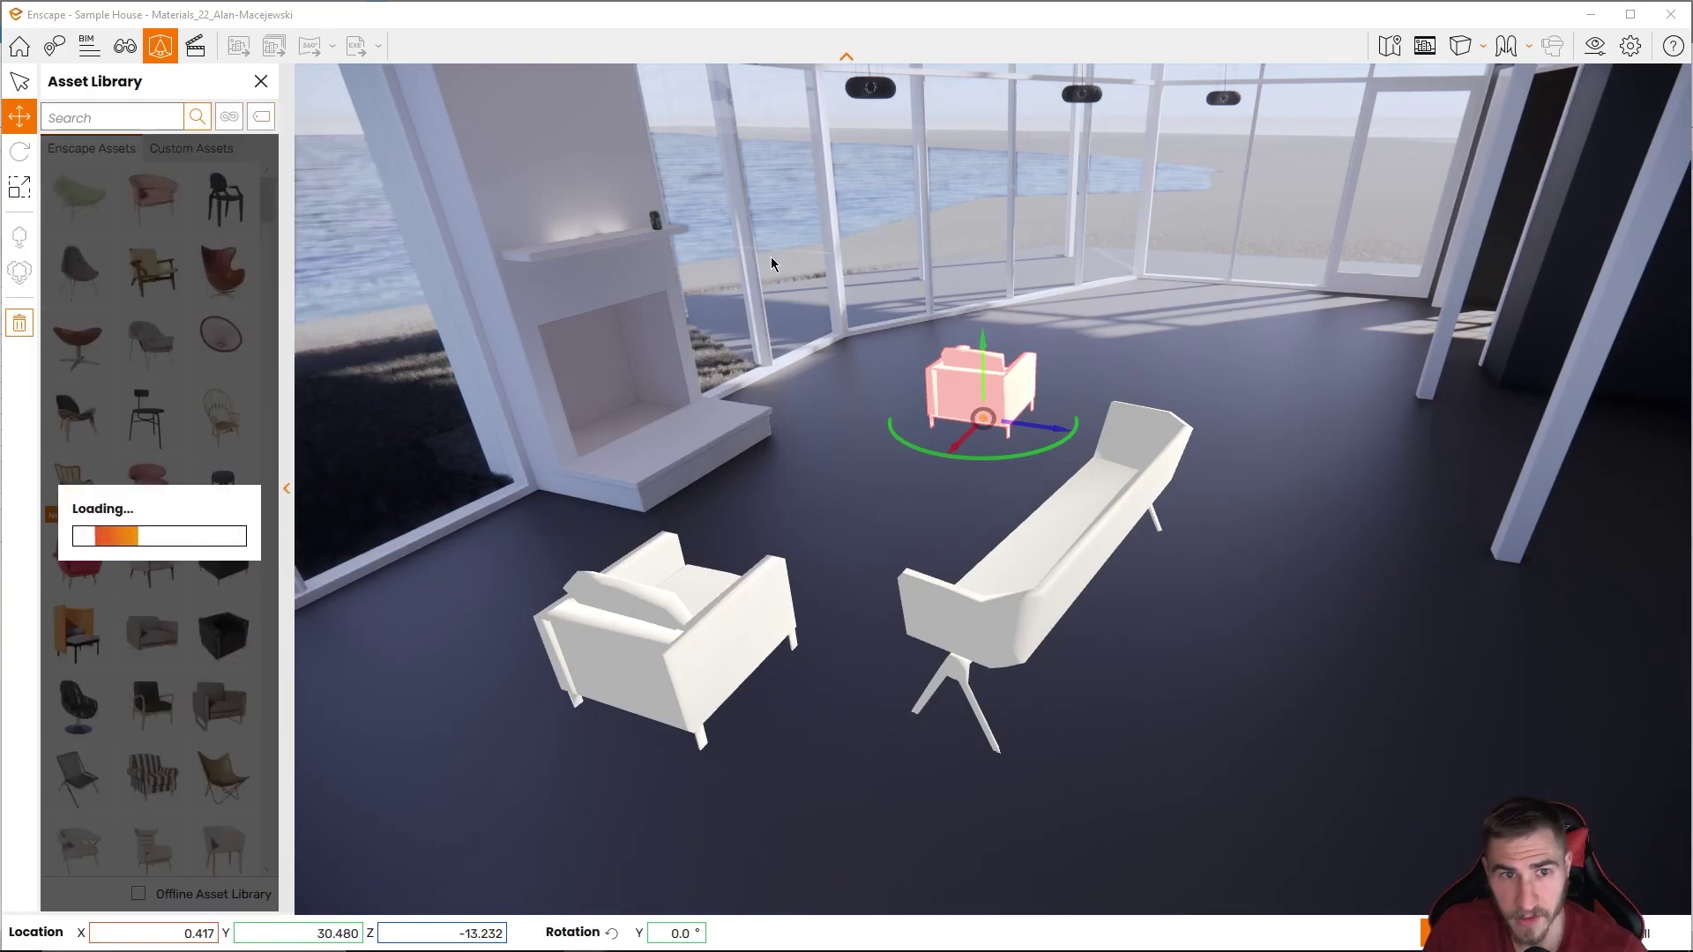
# - Move the small cylindrical ornament from the mantel down onto the fireplace hearth
pyautogui.click(655, 219)
pyautogui.moveTo(794, 440); pyautogui.dragTo(626, 353)
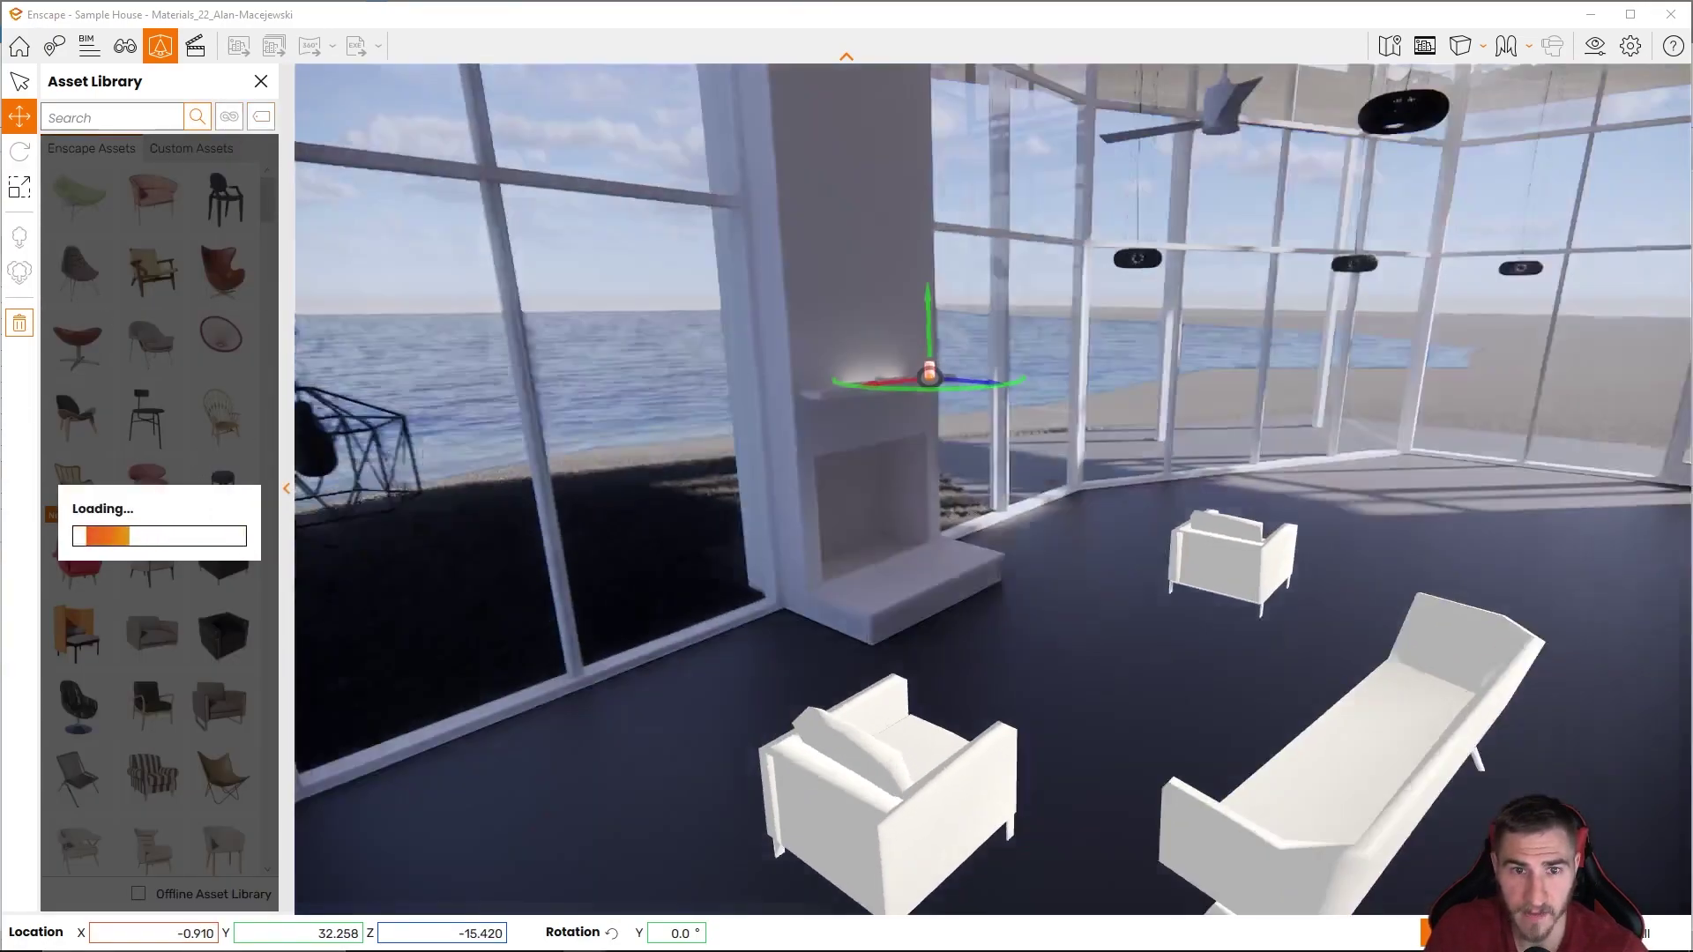
pyautogui.press('w')
pyautogui.moveTo(929, 344); pyautogui.dragTo(908, 507)
pyautogui.press('w')
pyautogui.press('s')
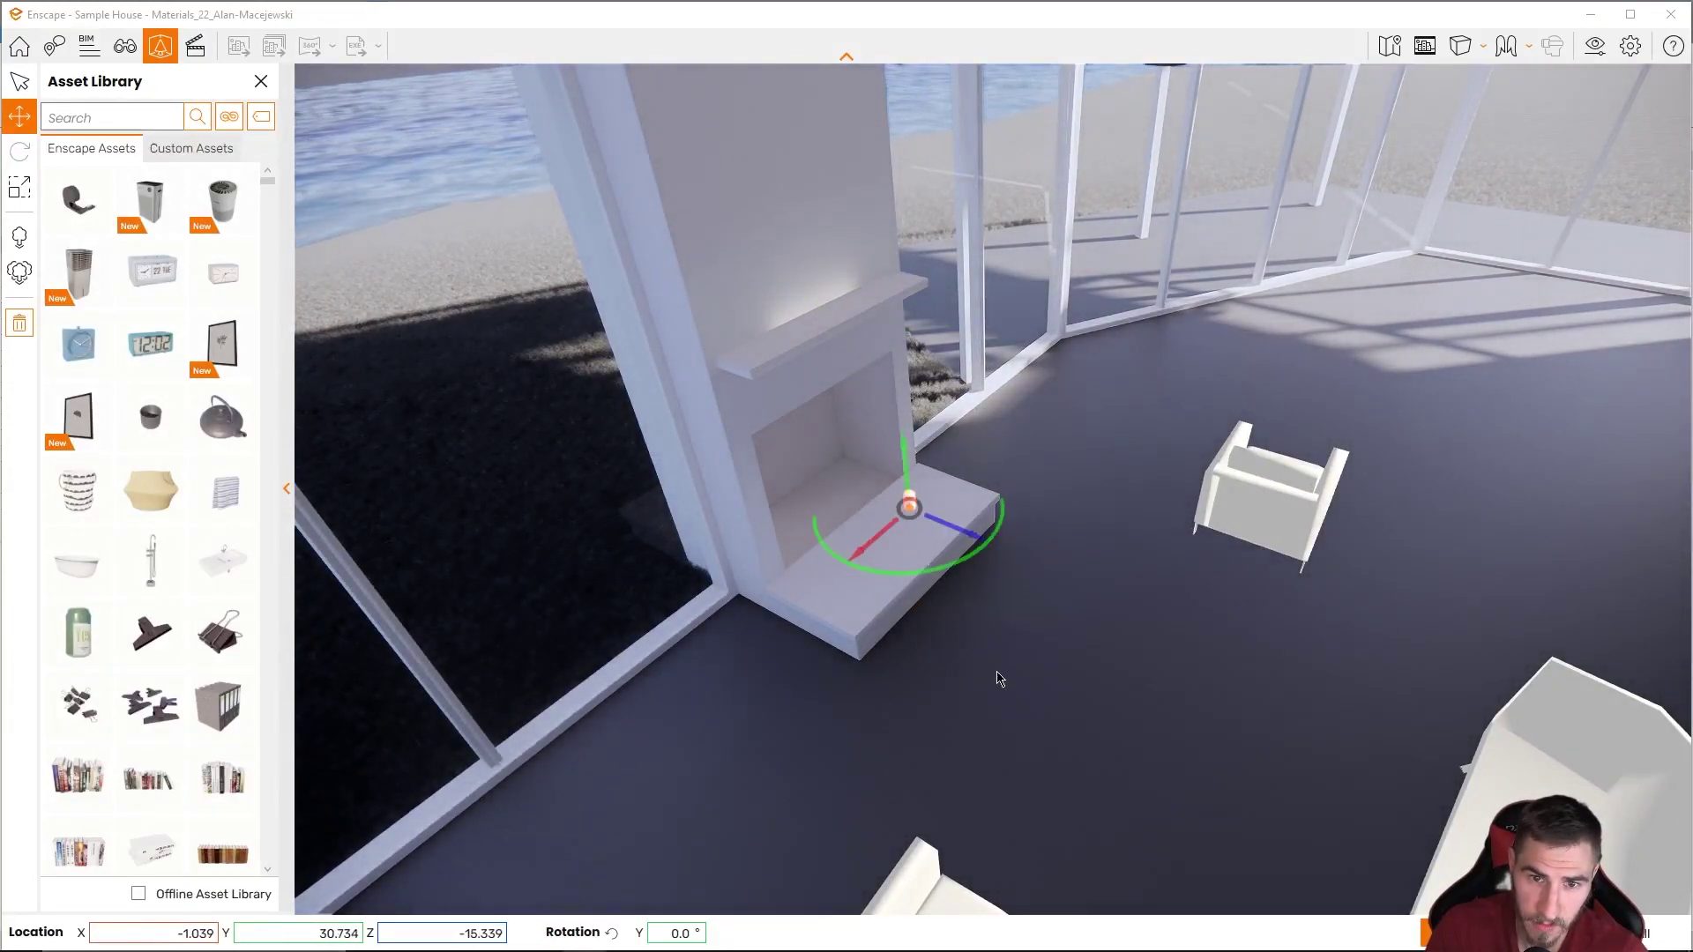
pyautogui.press('w')
pyautogui.moveTo(864, 644)
pyautogui.mouseDown()
pyautogui.moveTo(881, 689)
pyautogui.moveTo(854, 637)
pyautogui.mouseUp()
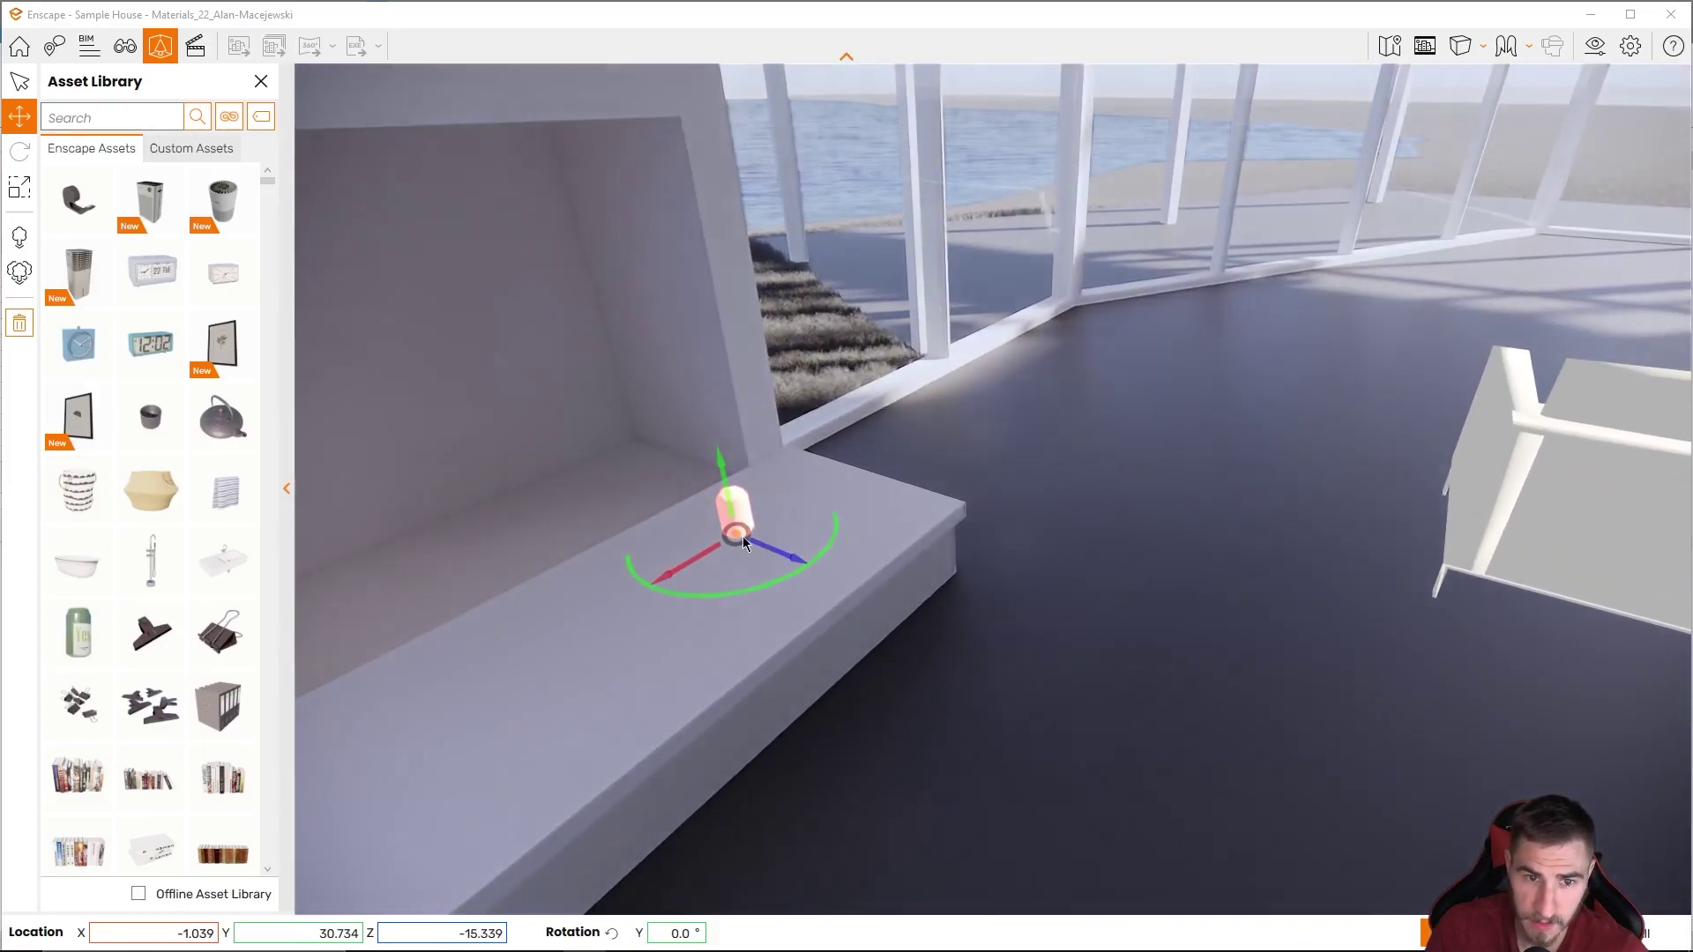
# - Move the small ornament from the hearth to the end of the kitchen island counter, at about X -5.26, Y 31.60, Z -10.72
pyautogui.moveTo(742, 536); pyautogui.dragTo(1397, 908)
pyautogui.scroll(-8, 1099, 562)
pyautogui.moveTo(1375, 828); pyautogui.dragTo(1481, 828)
pyautogui.moveTo(1323, 828); pyautogui.dragTo(876, 650)
pyautogui.scroll(-5, 876, 651)
pyautogui.scroll(10, 875, 651)
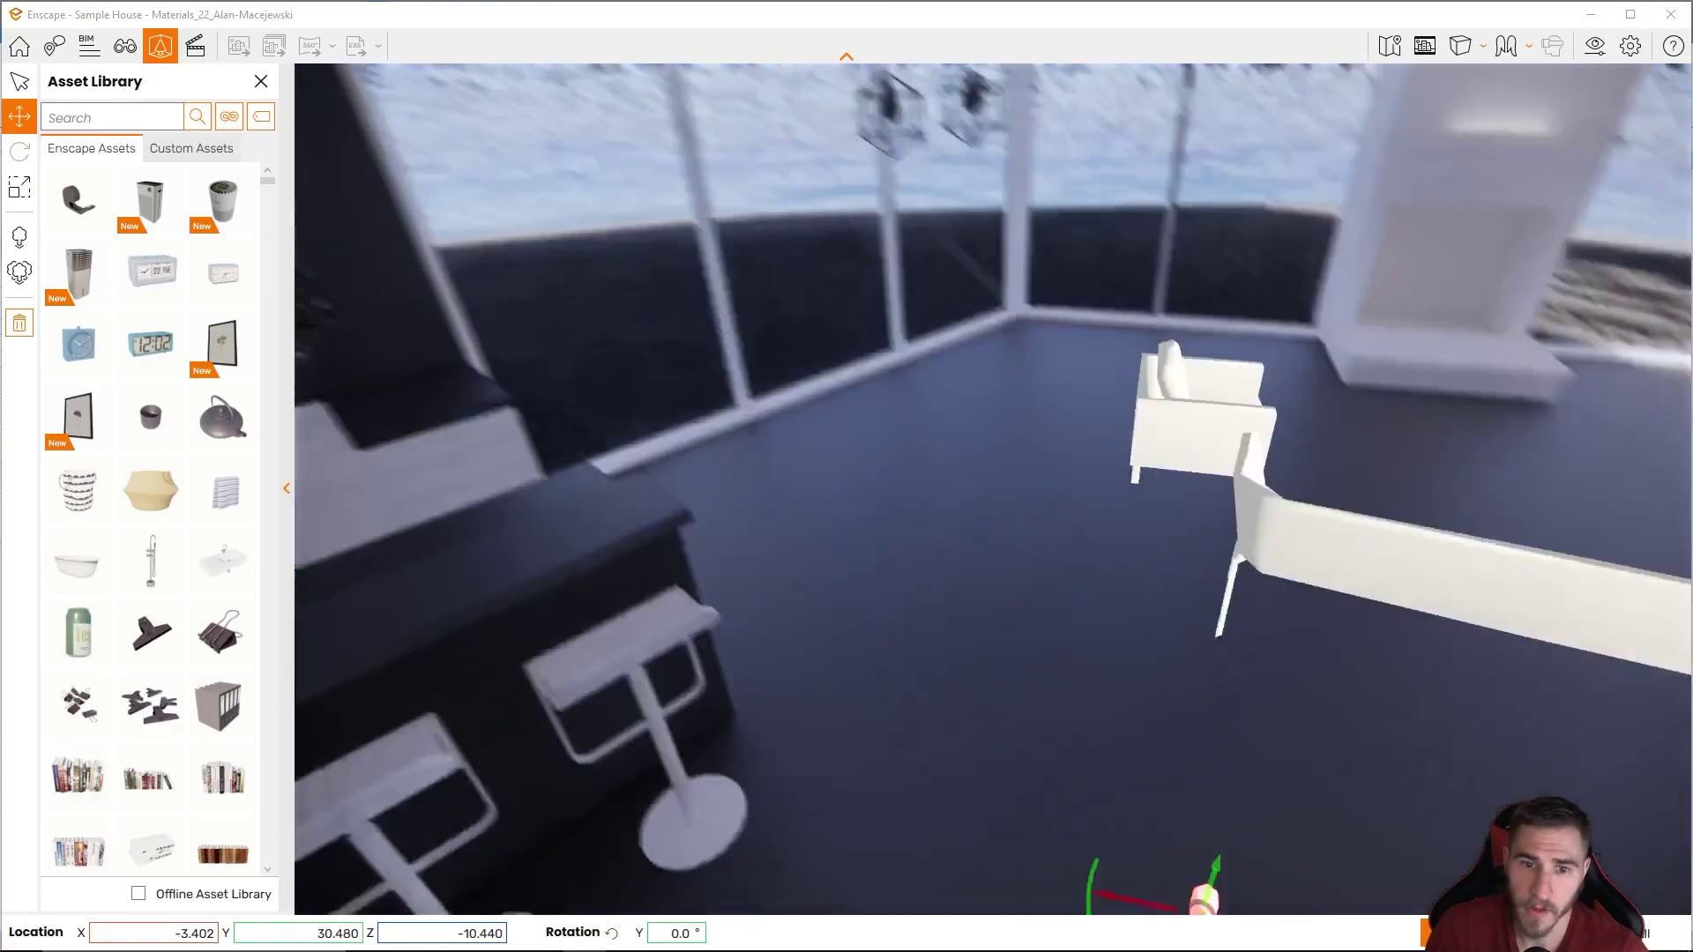
pyautogui.moveTo(875, 650); pyautogui.dragTo(891, 697)
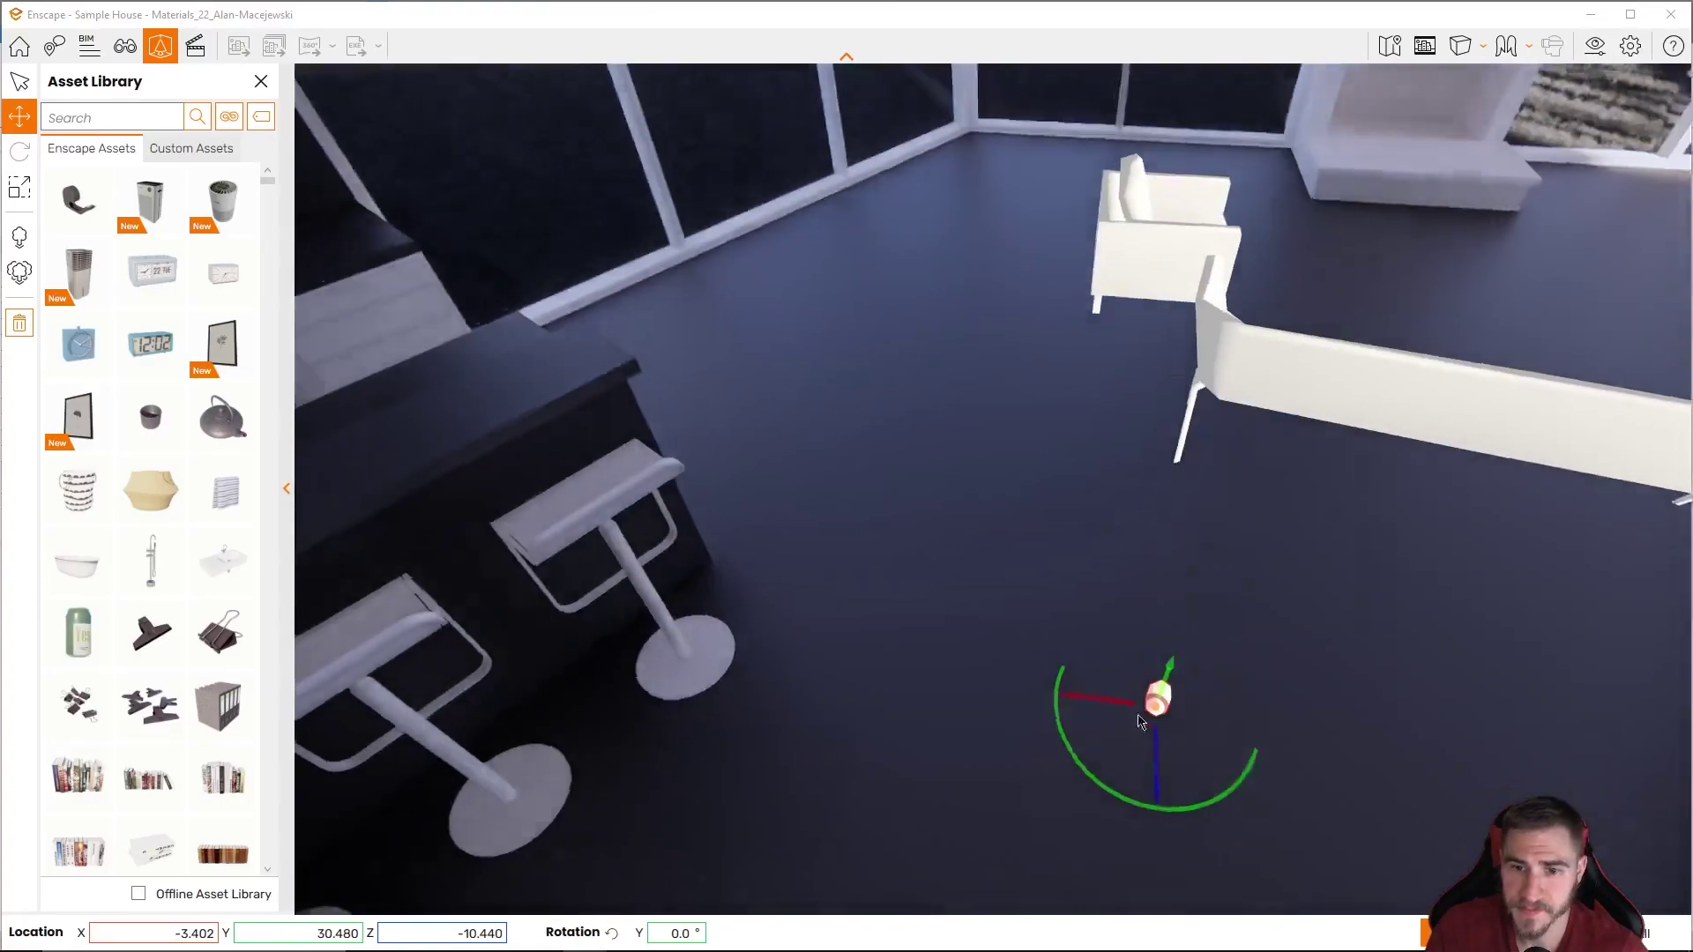
pyautogui.moveTo(1150, 687); pyautogui.dragTo(571, 353)
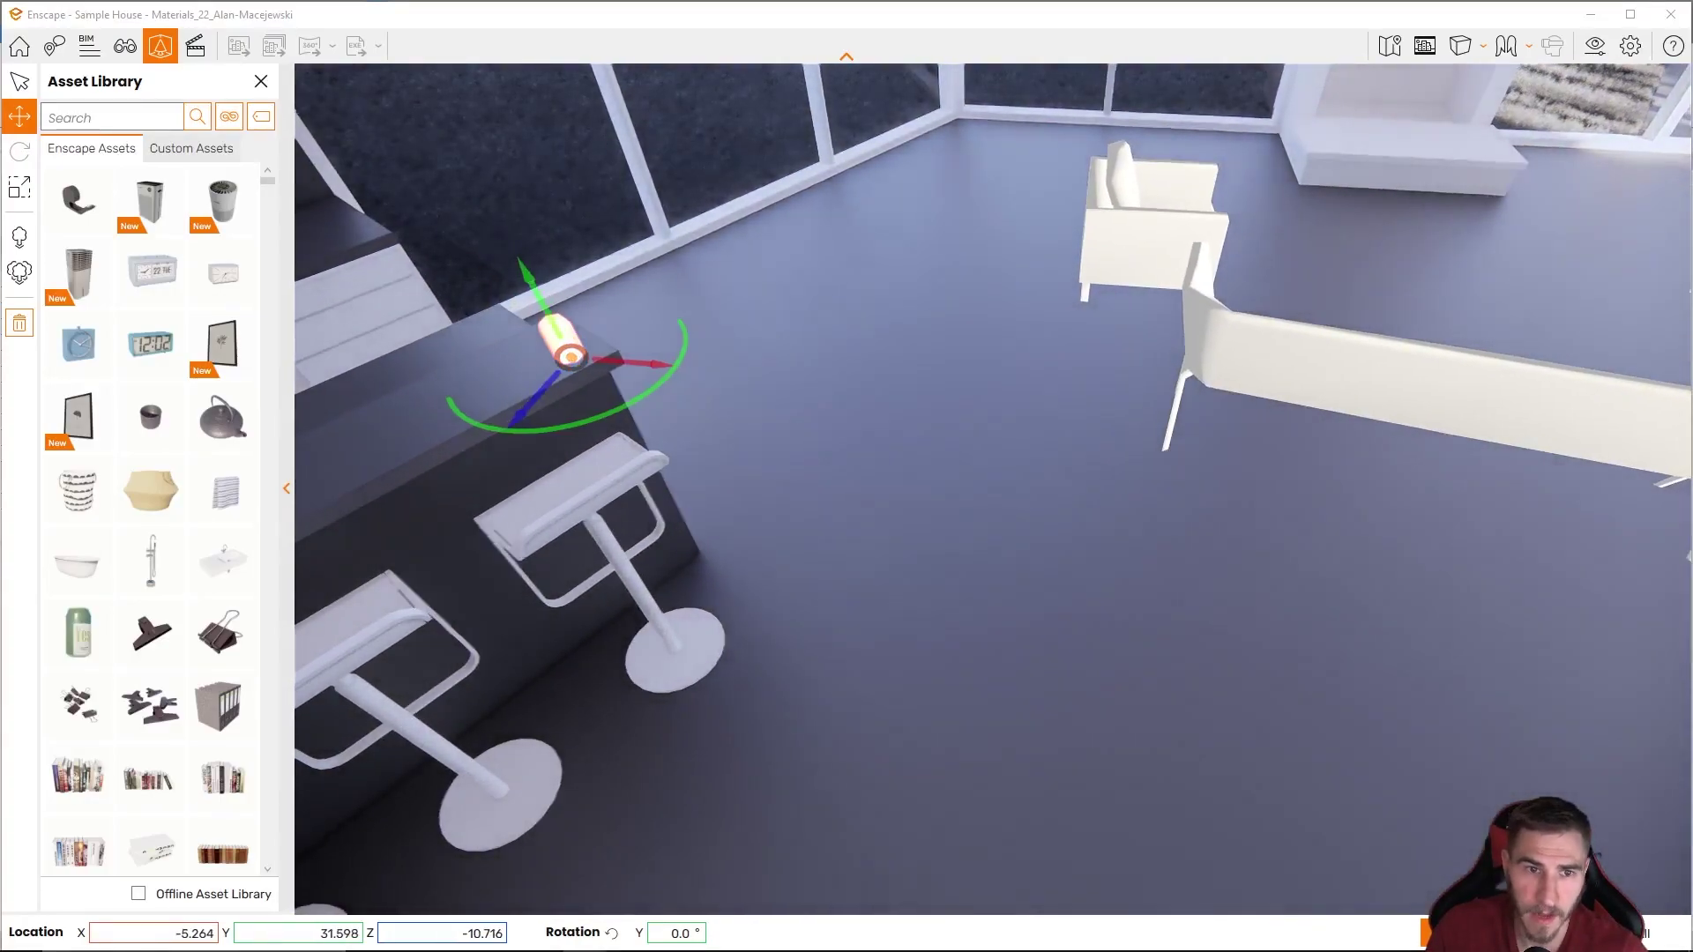
# - Shift the bench along the X axis to about -1.46 and rotate it to about 180.5°
pyautogui.moveTo(749, 476); pyautogui.dragTo(556, 397)
pyautogui.moveTo(825, 507); pyautogui.dragTo(982, 461)
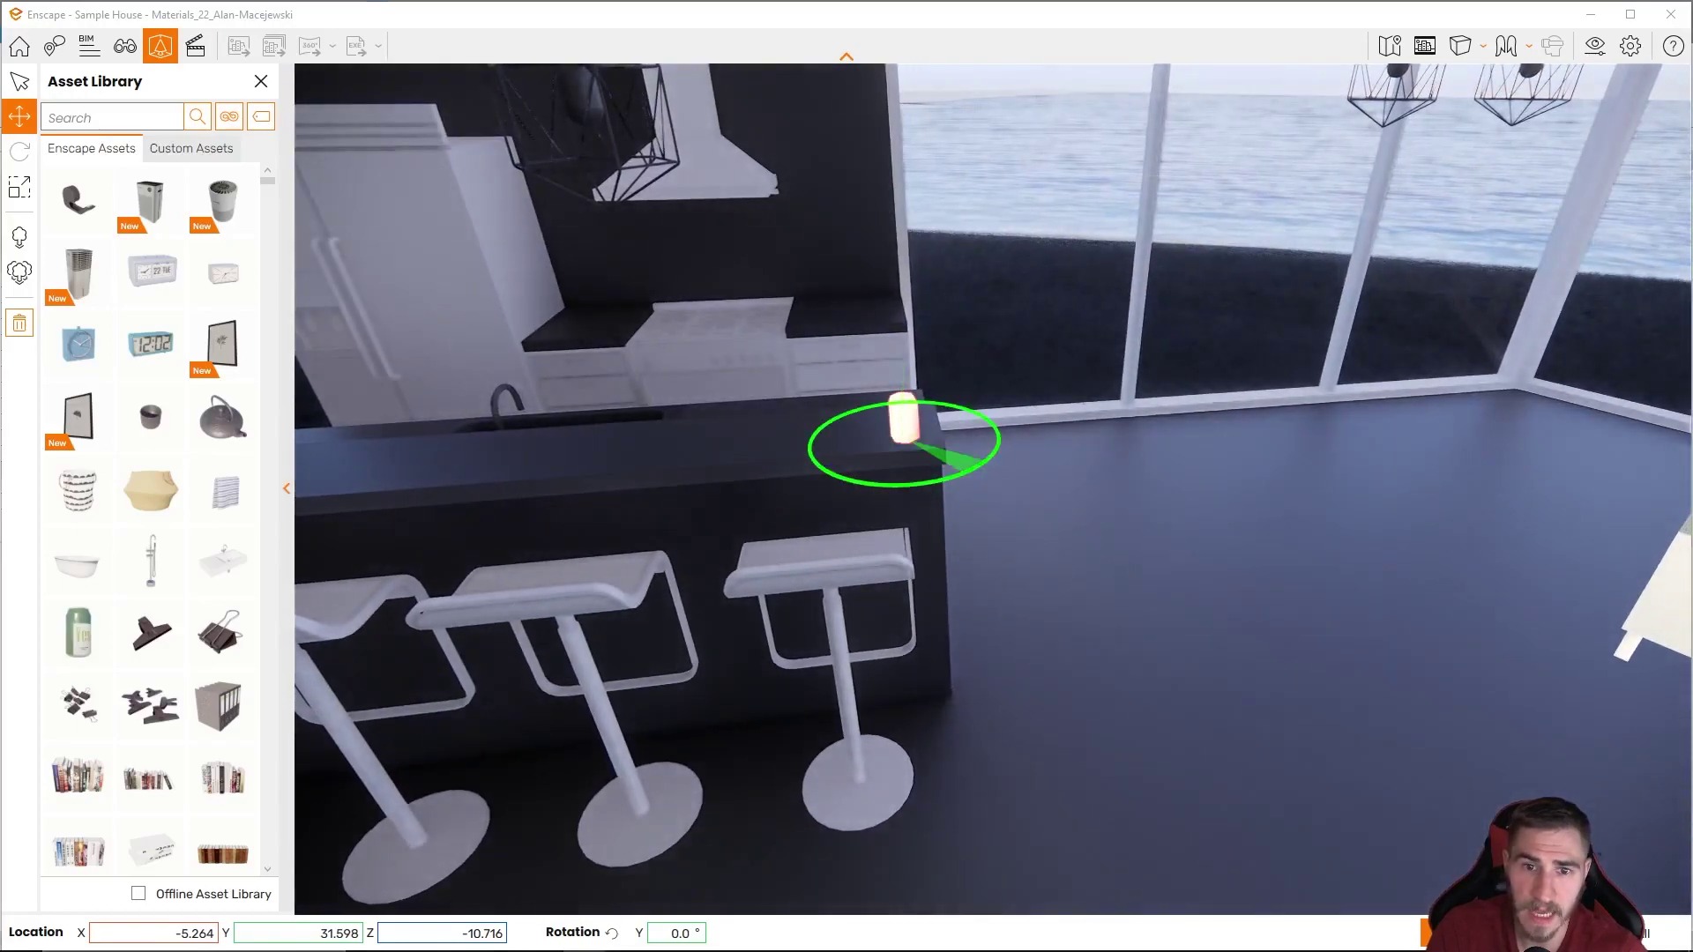
pyautogui.moveTo(943, 650); pyautogui.dragTo(1258, 624)
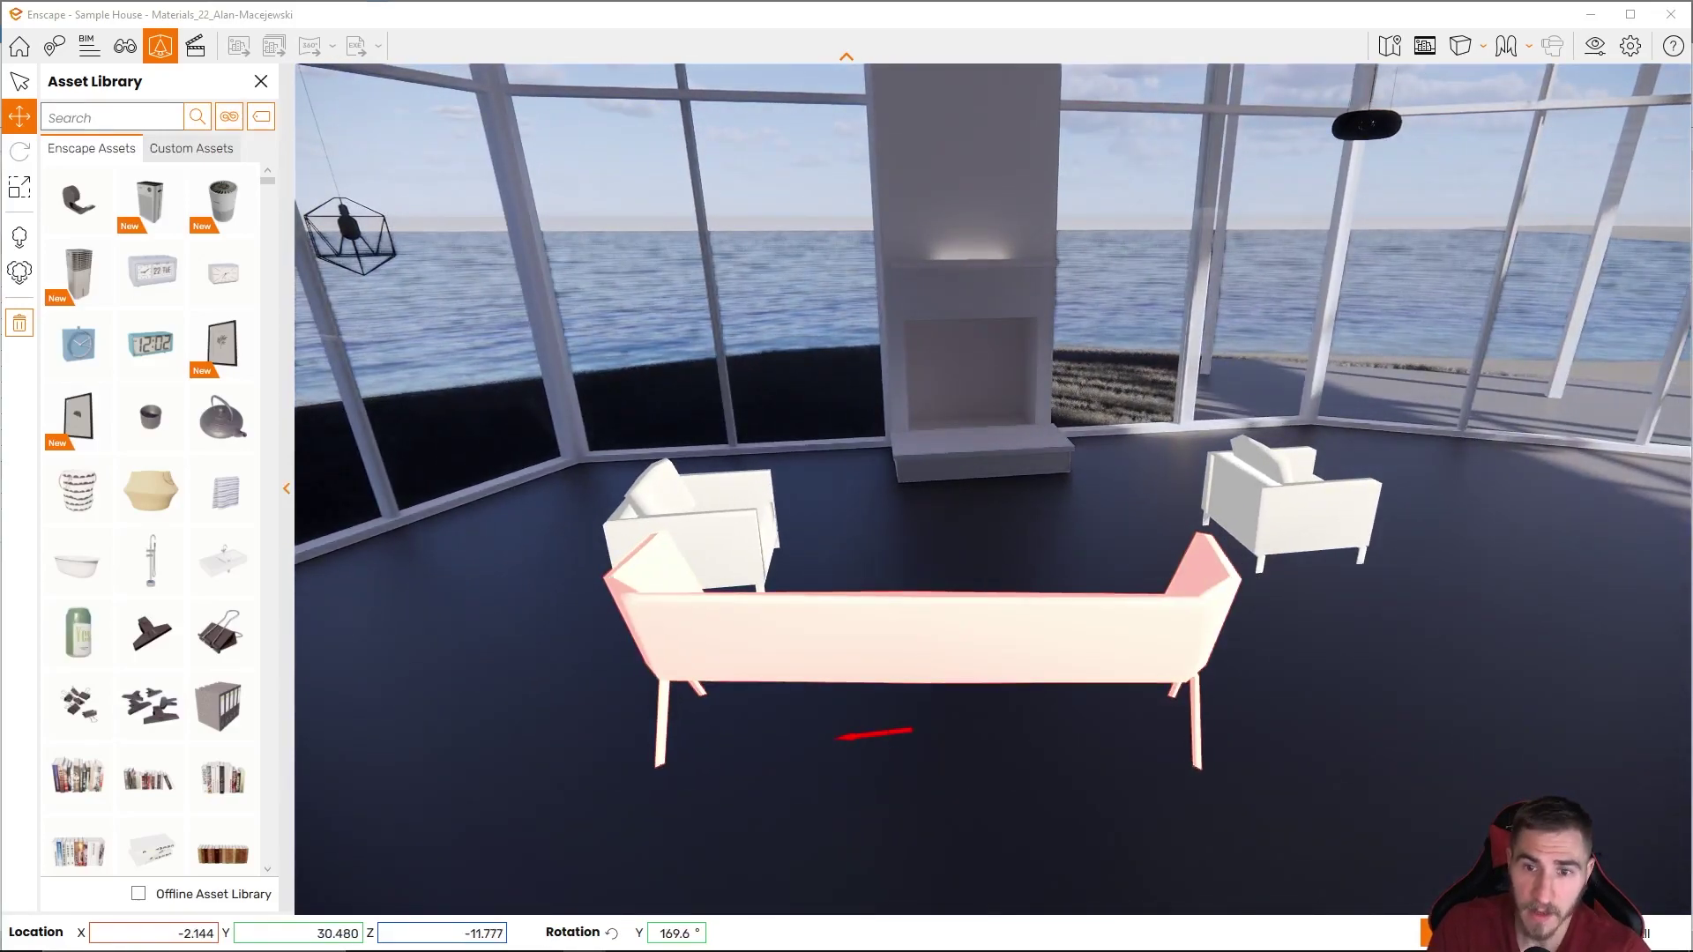
pyautogui.moveTo(873, 734); pyautogui.dragTo(1020, 766)
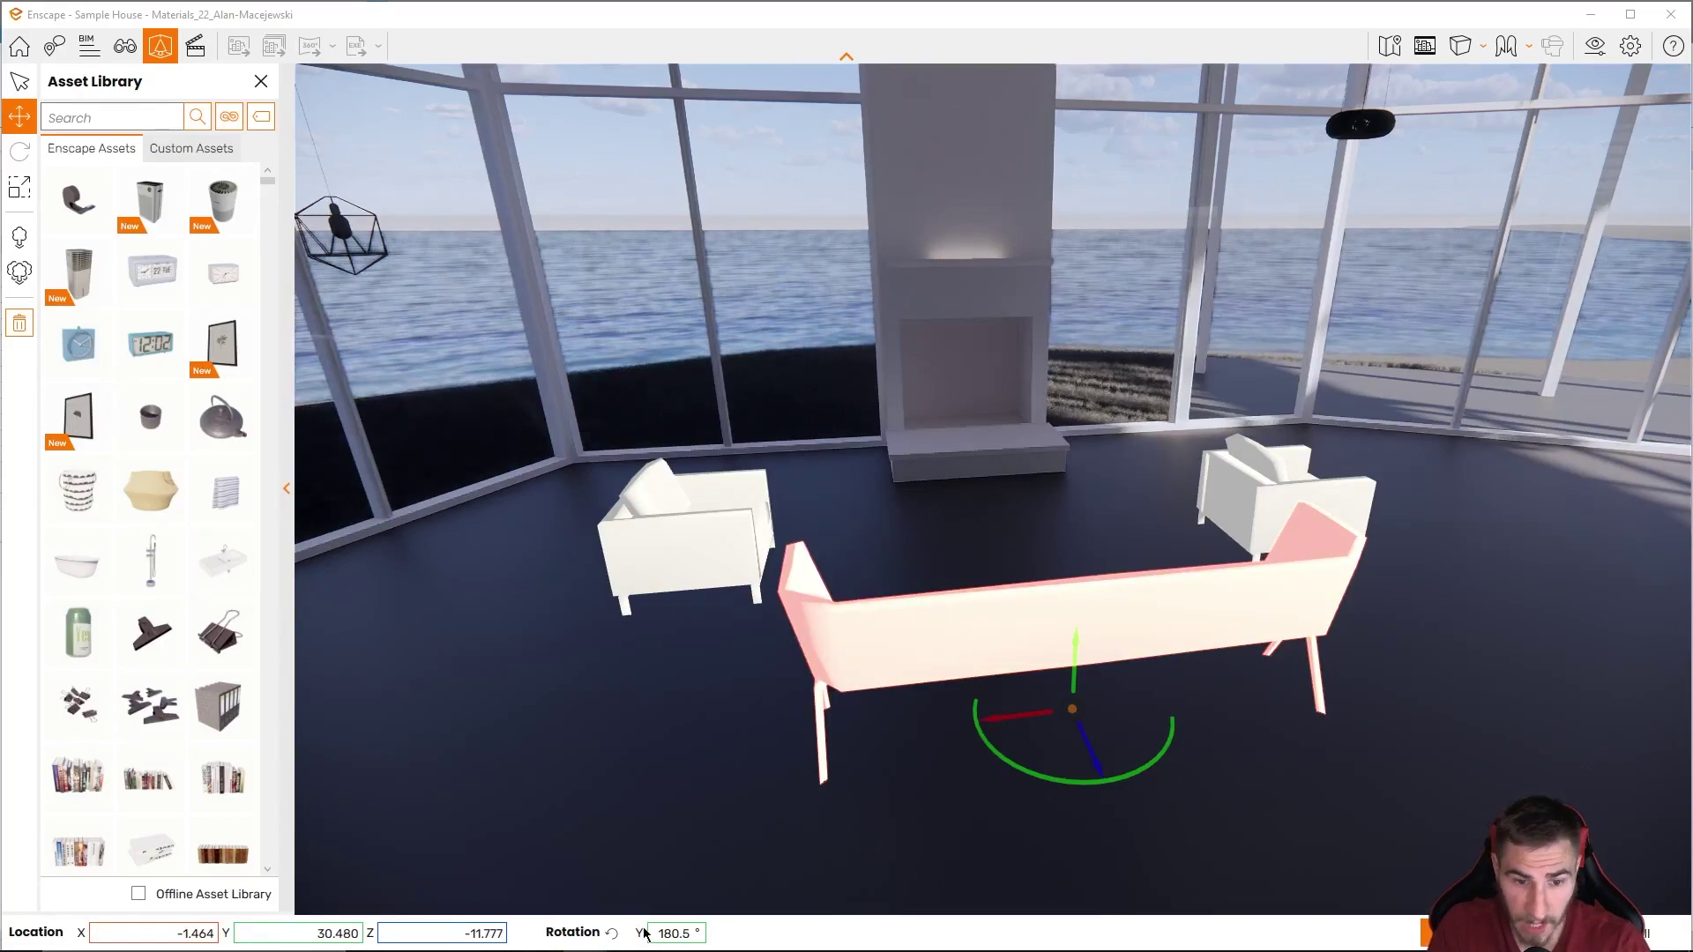
# - Try exact Y rotations of 190° and 110° on the bench
pyautogui.doubleClick(676, 933)
pyautogui.press('Return')
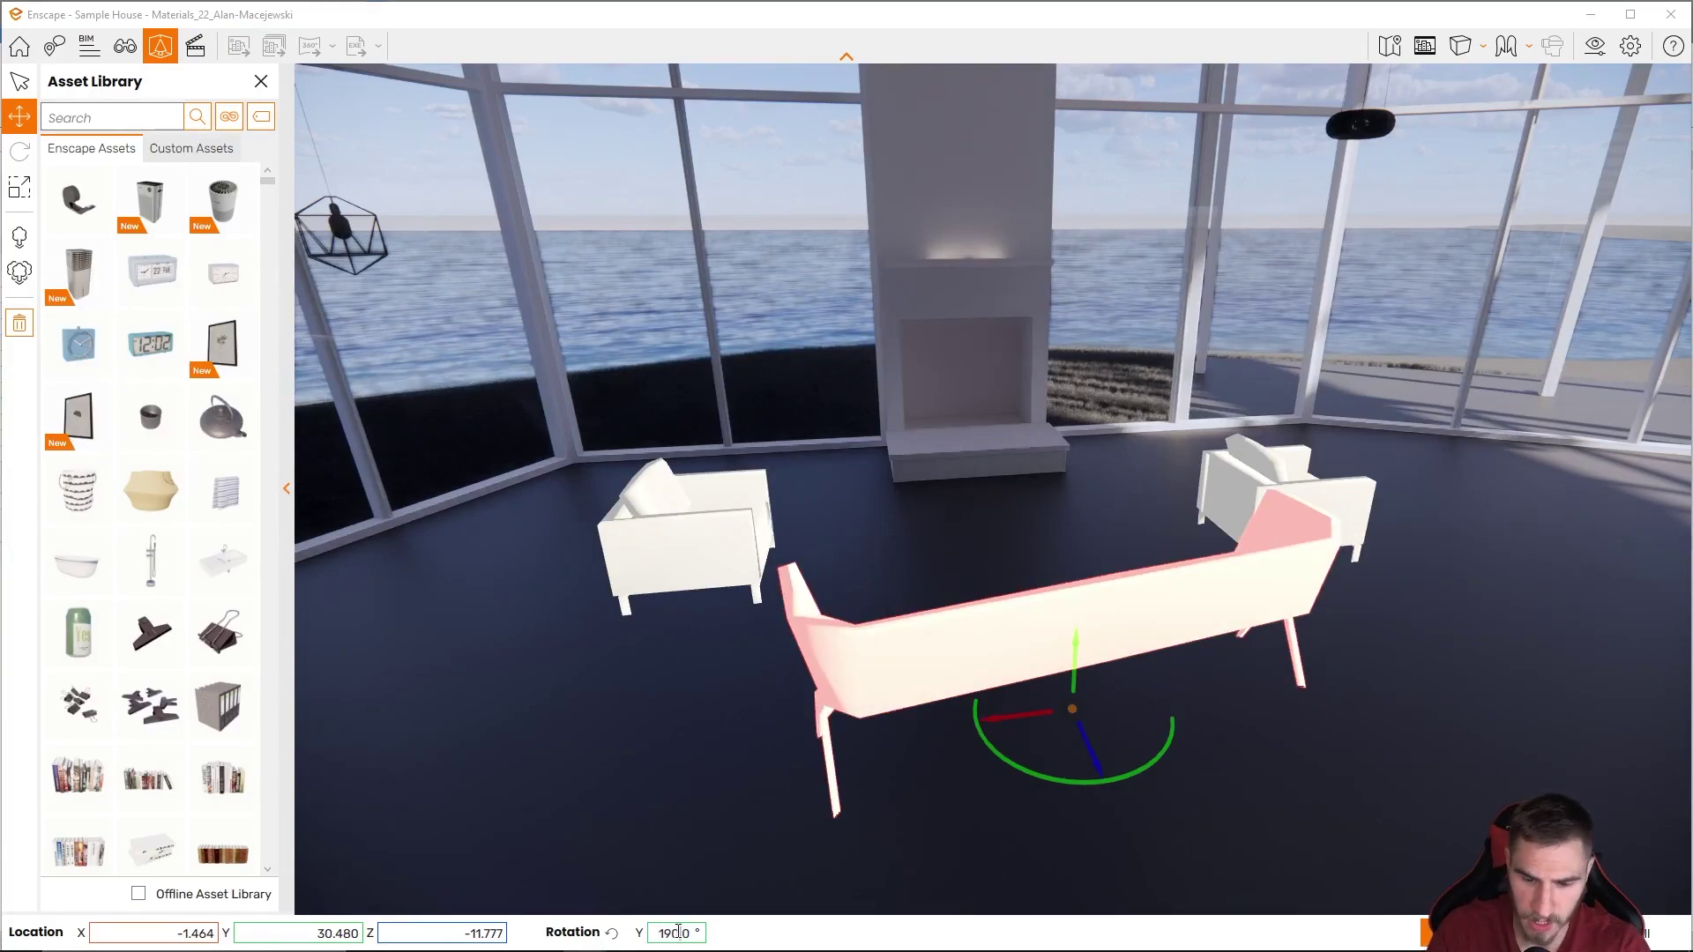
pyautogui.press('Return')
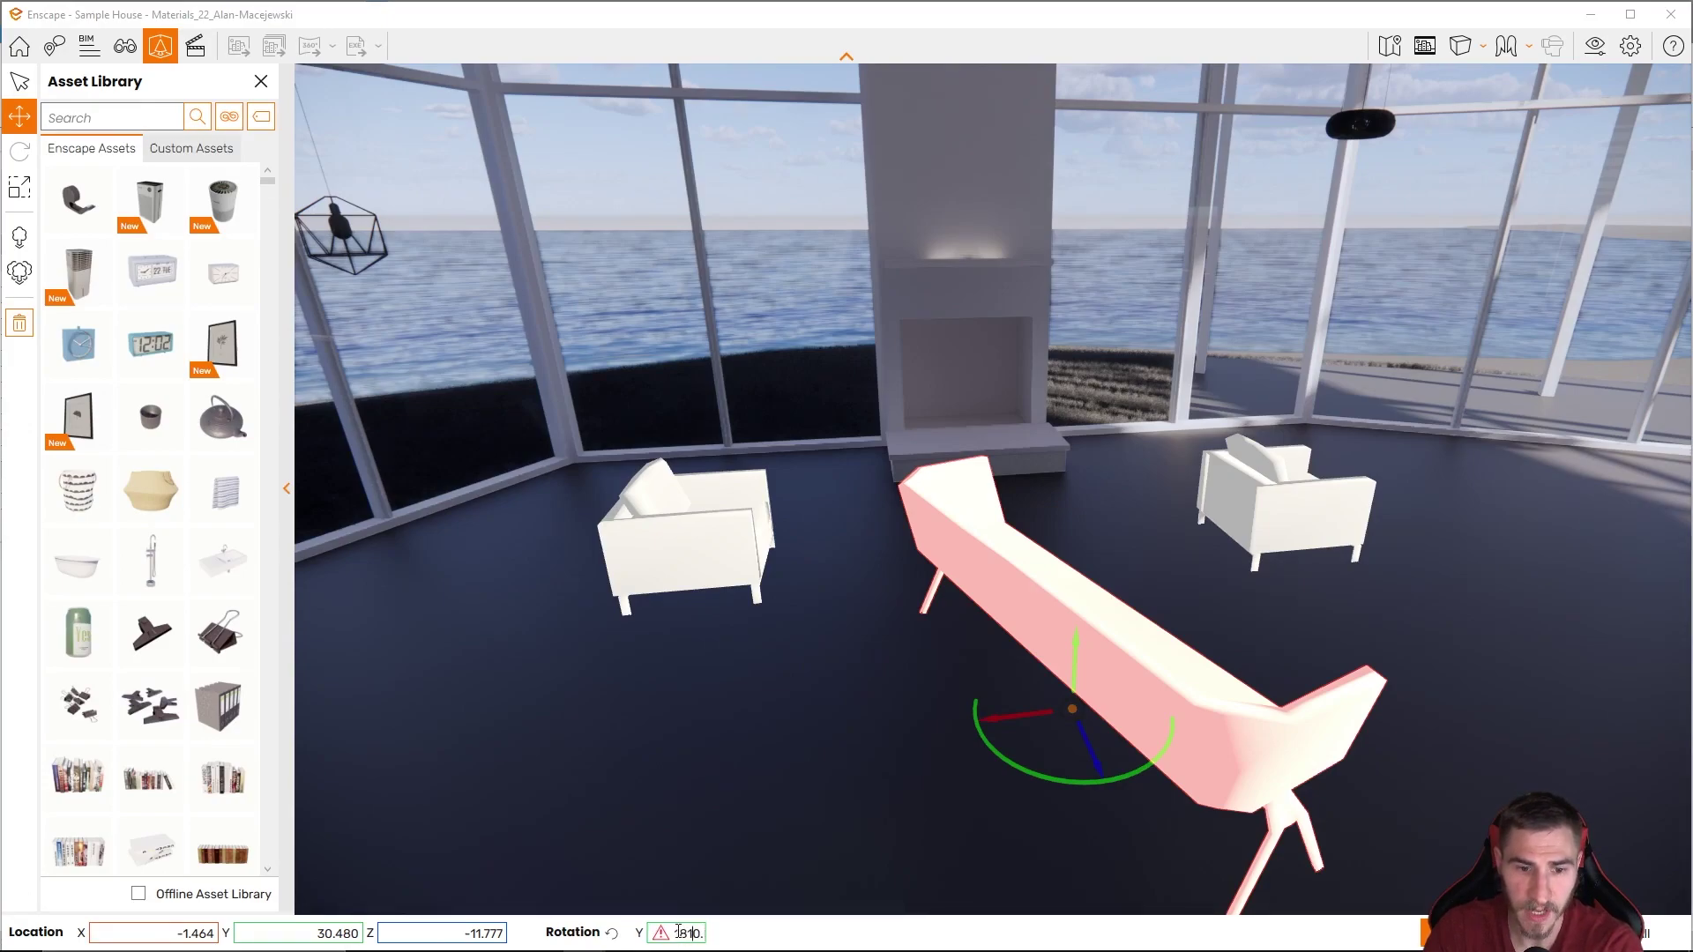
pyautogui.click(1583, 667)
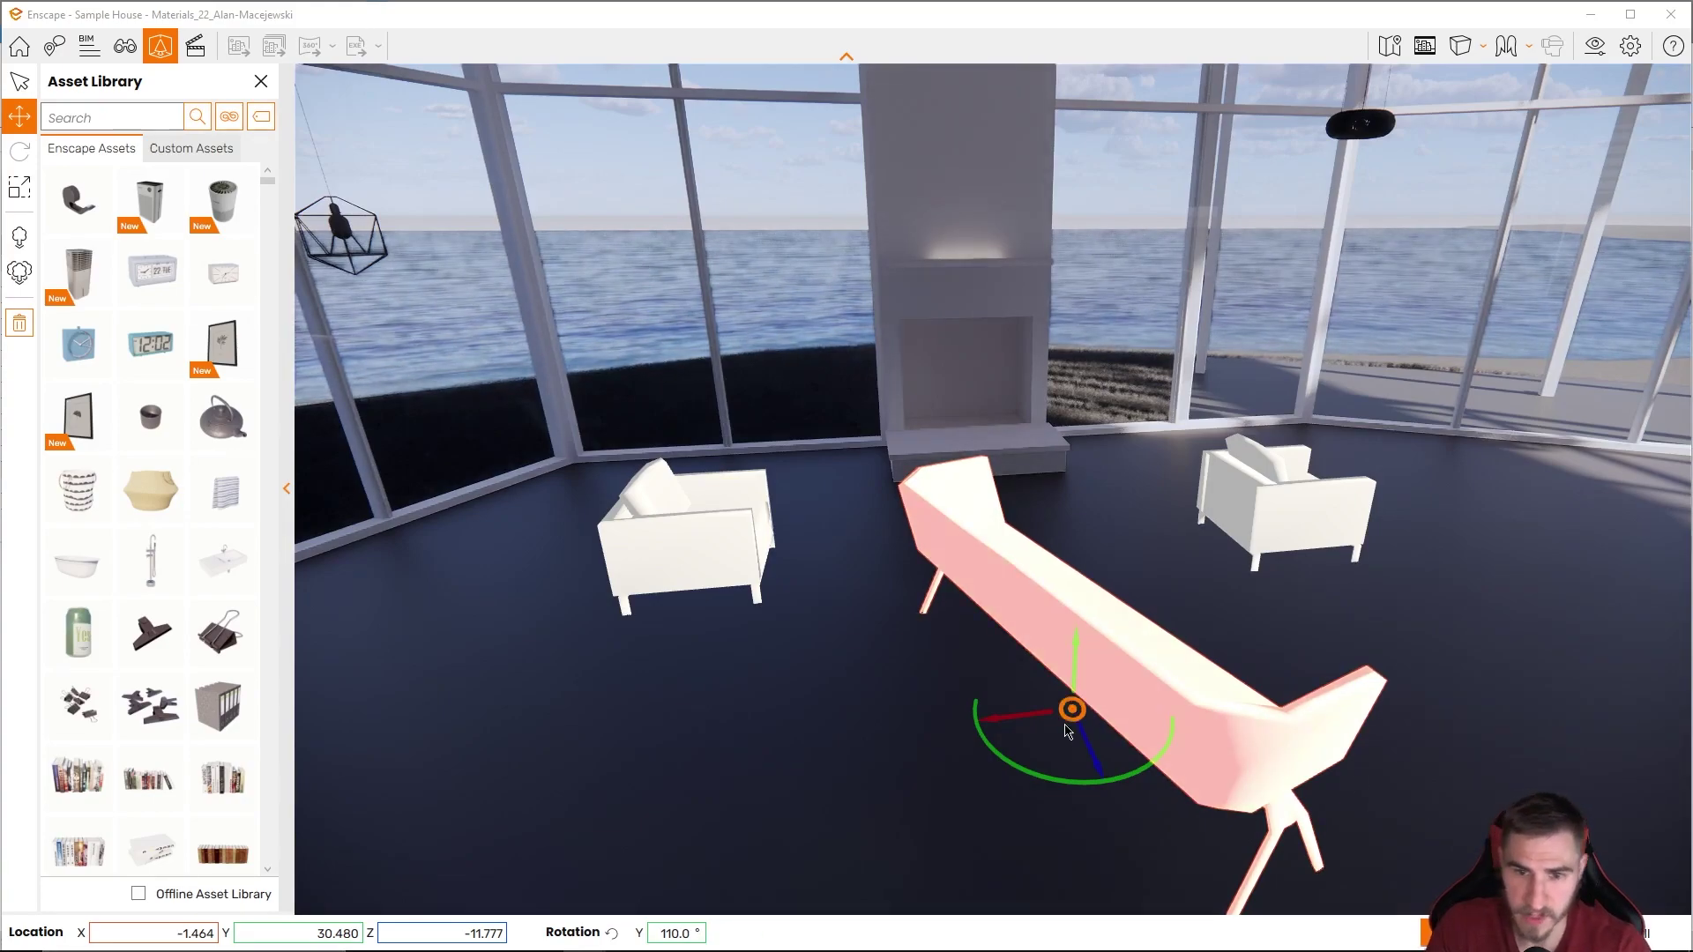
# - Rotate the bench freehand so it faces the fireplace between the two armchairs
pyautogui.moveTo(1002, 764); pyautogui.dragTo(1136, 759)
pyautogui.moveTo(1161, 698); pyautogui.dragTo(1372, 594)
pyautogui.click(1254, 519)
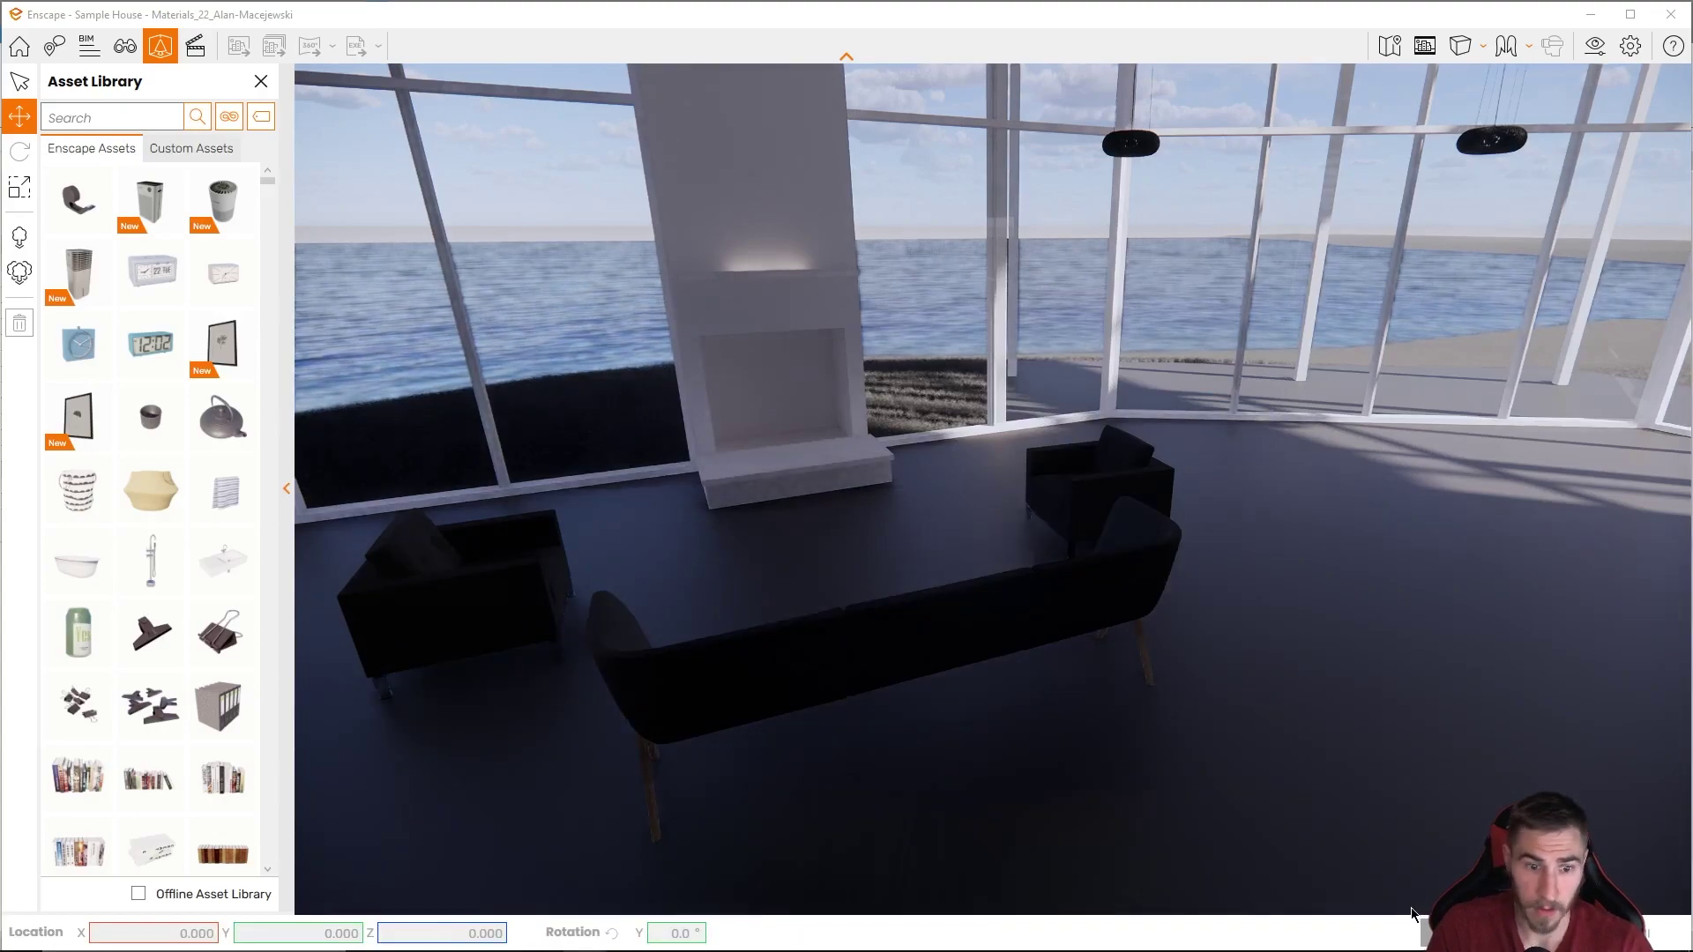
# - Switch to Revit and select the bench in the 3D view to examine how its rendered placement carried over
pyautogui.moveTo(584, 935)
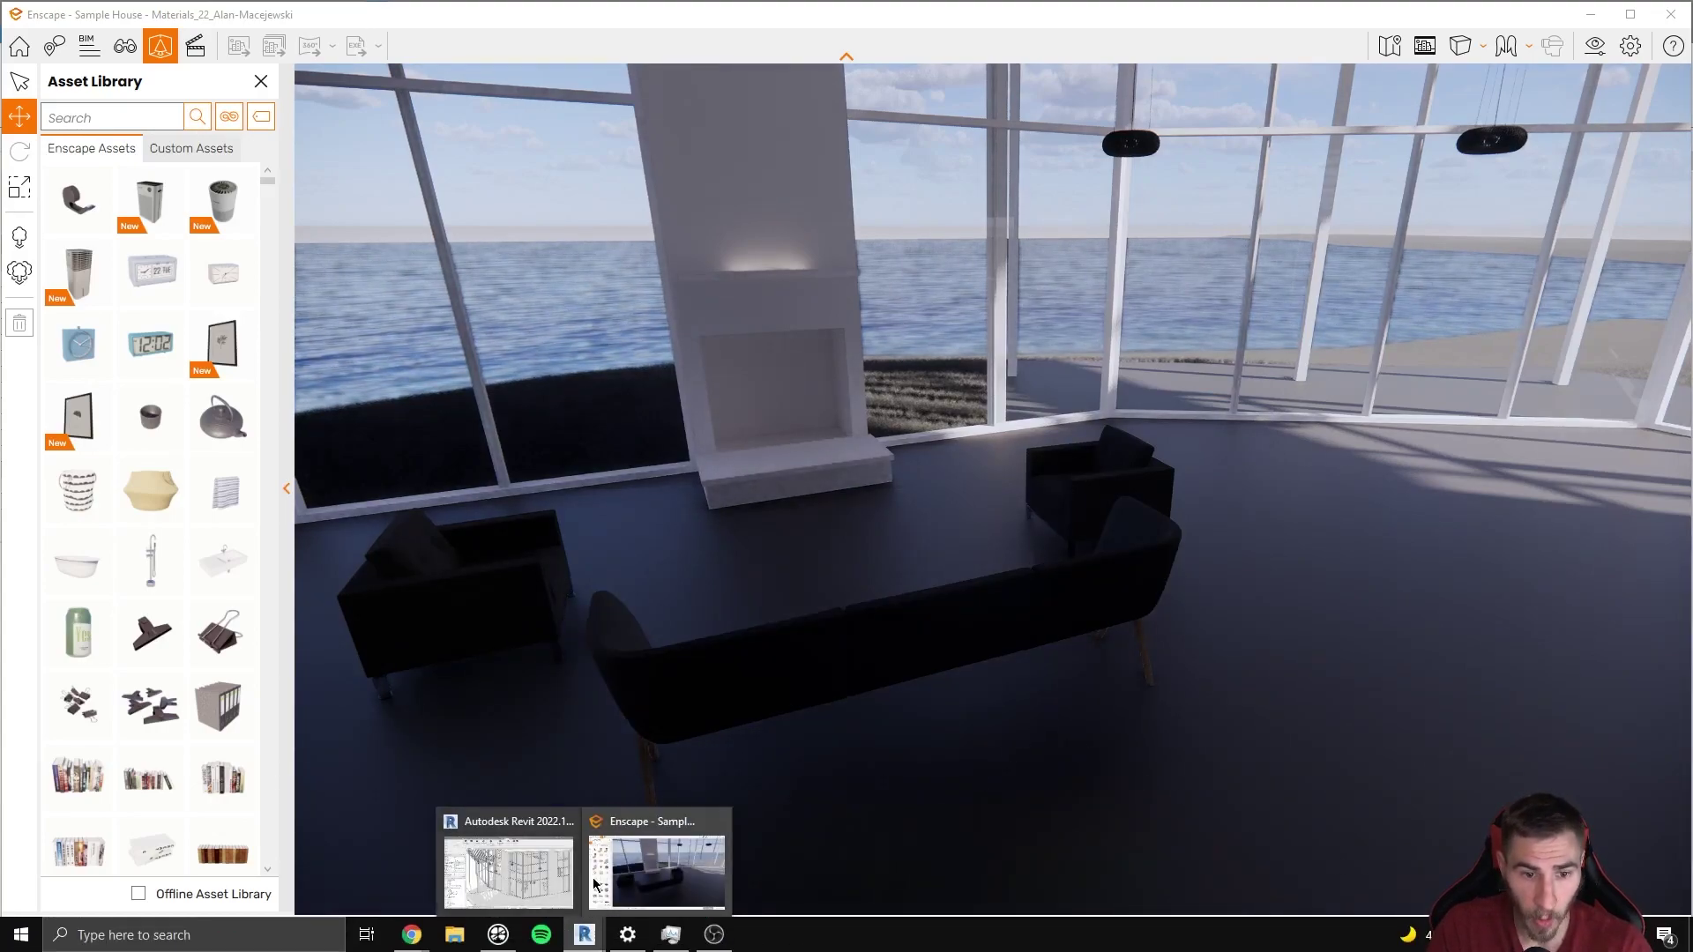
pyautogui.click(569, 878)
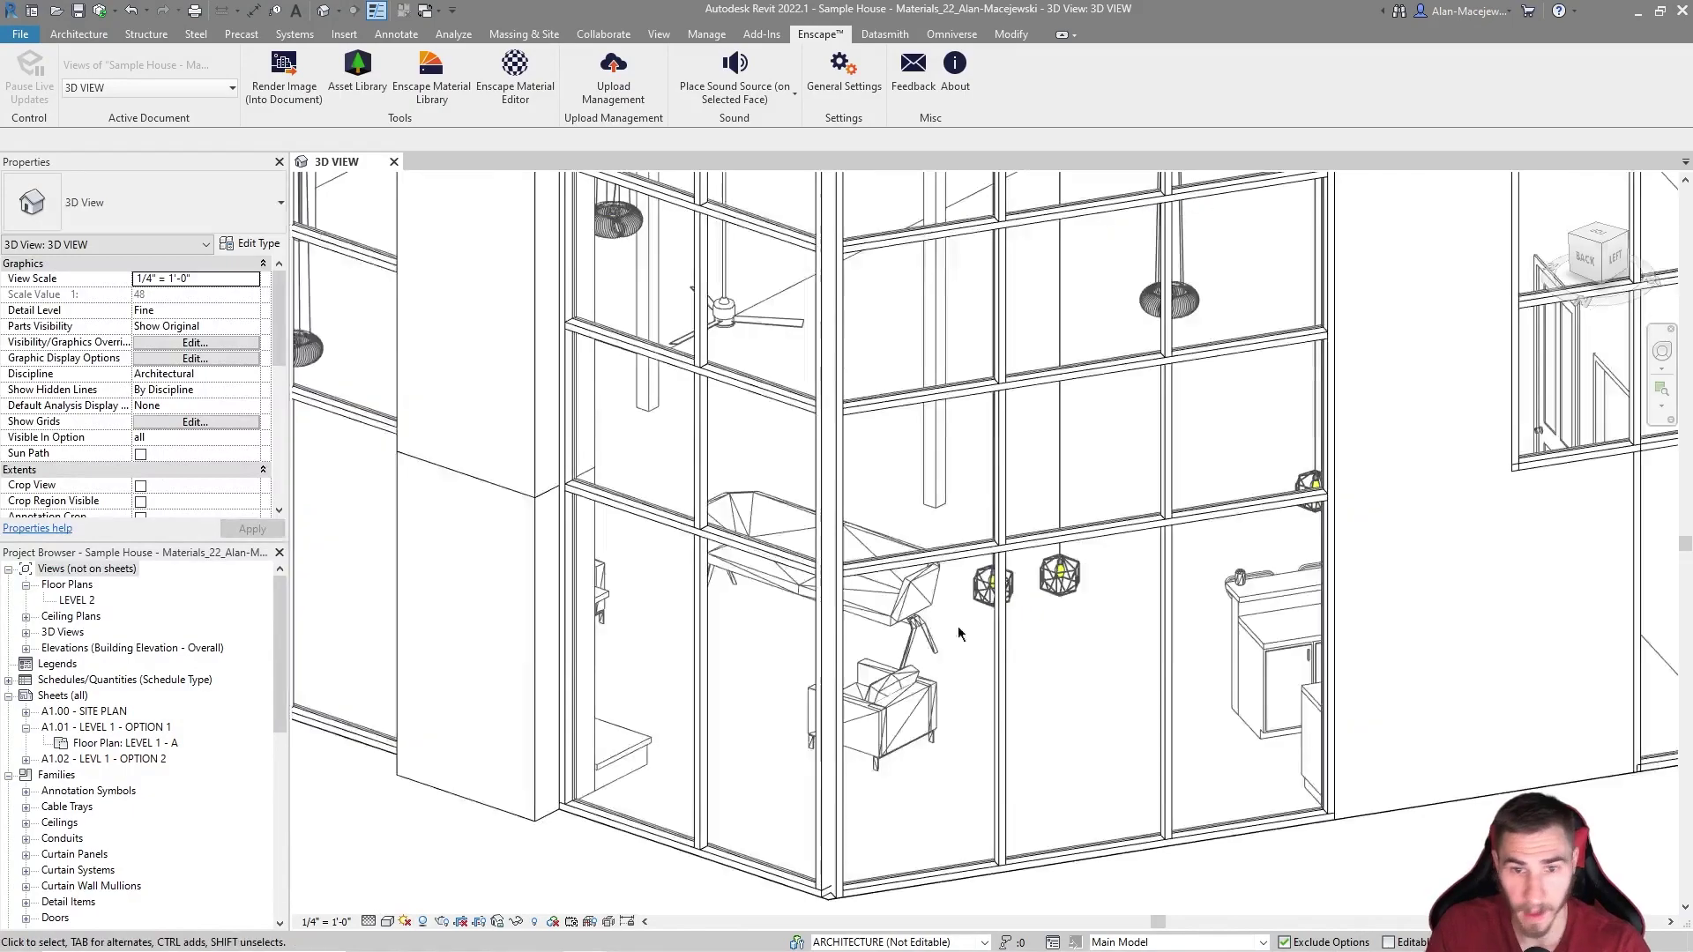
pyautogui.click(917, 591)
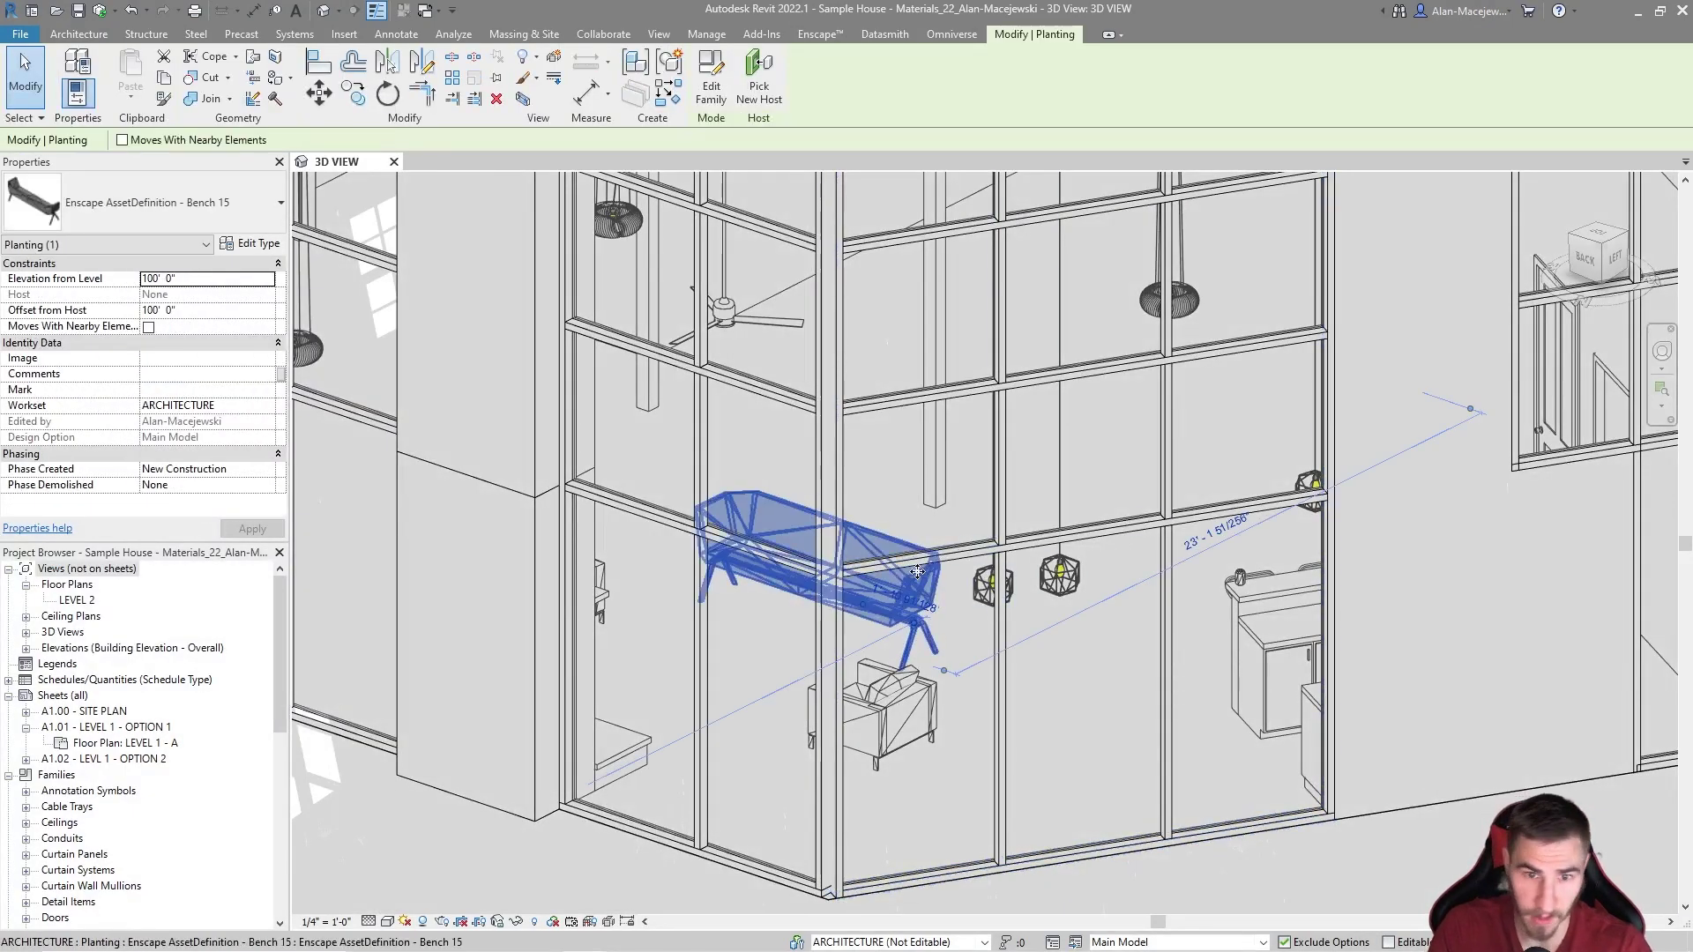
pyautogui.moveTo(934, 563); pyautogui.dragTo(941, 559)
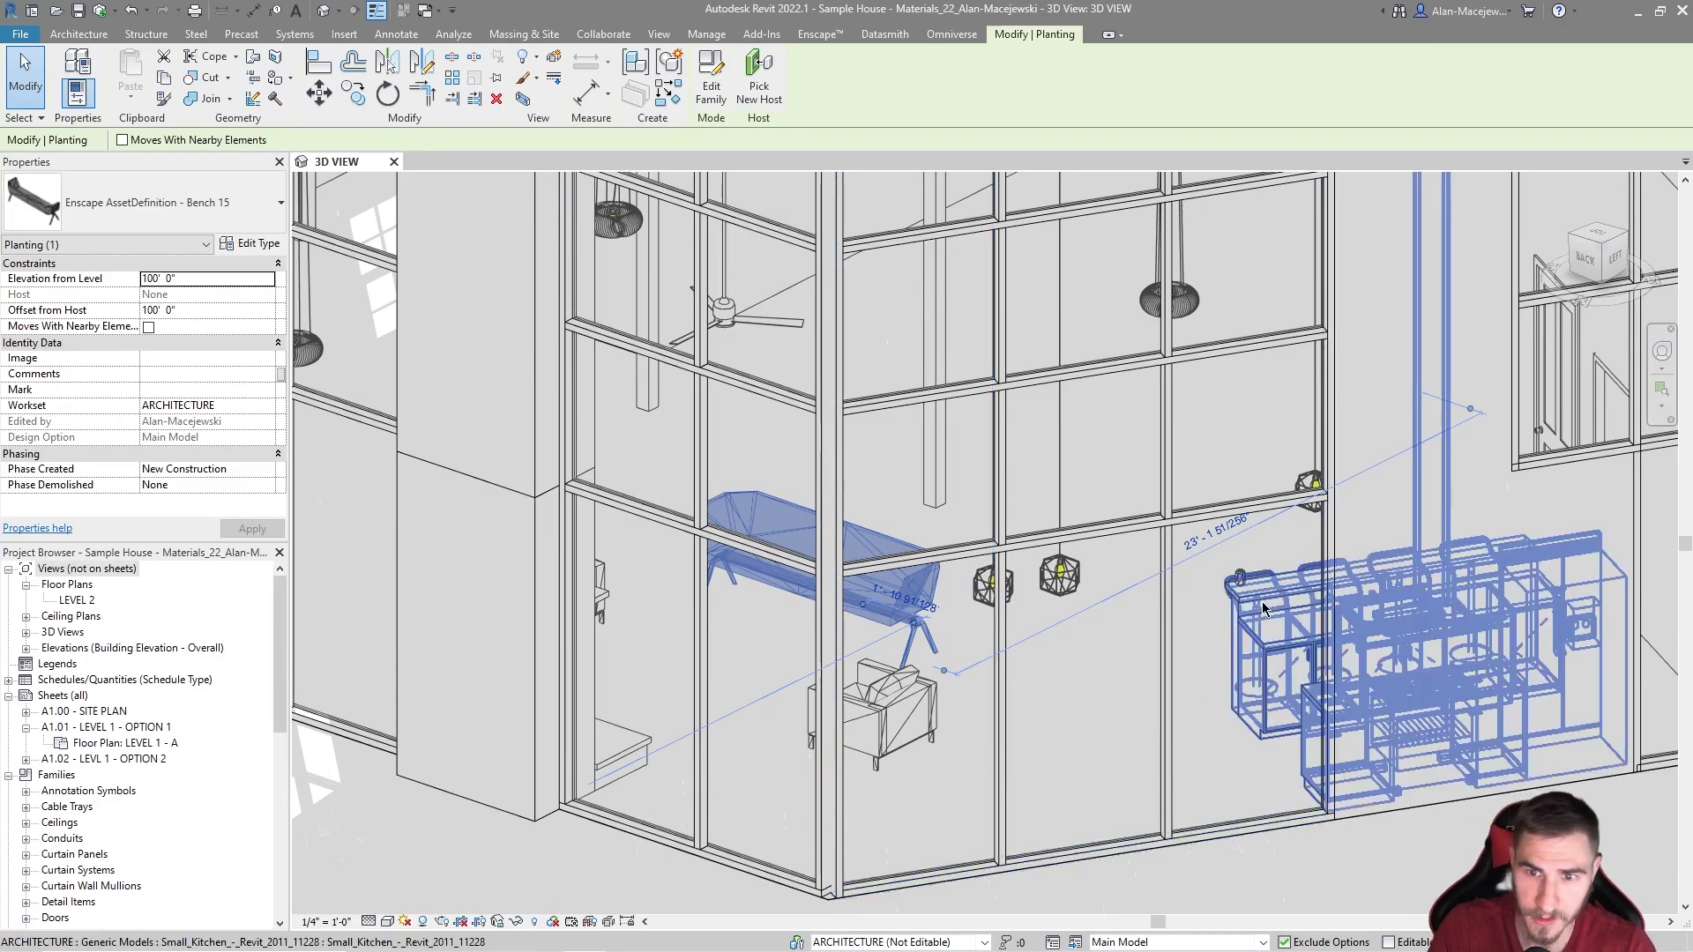
pyautogui.scroll(3, 1229, 571)
pyautogui.scroll(-3, 1213, 559)
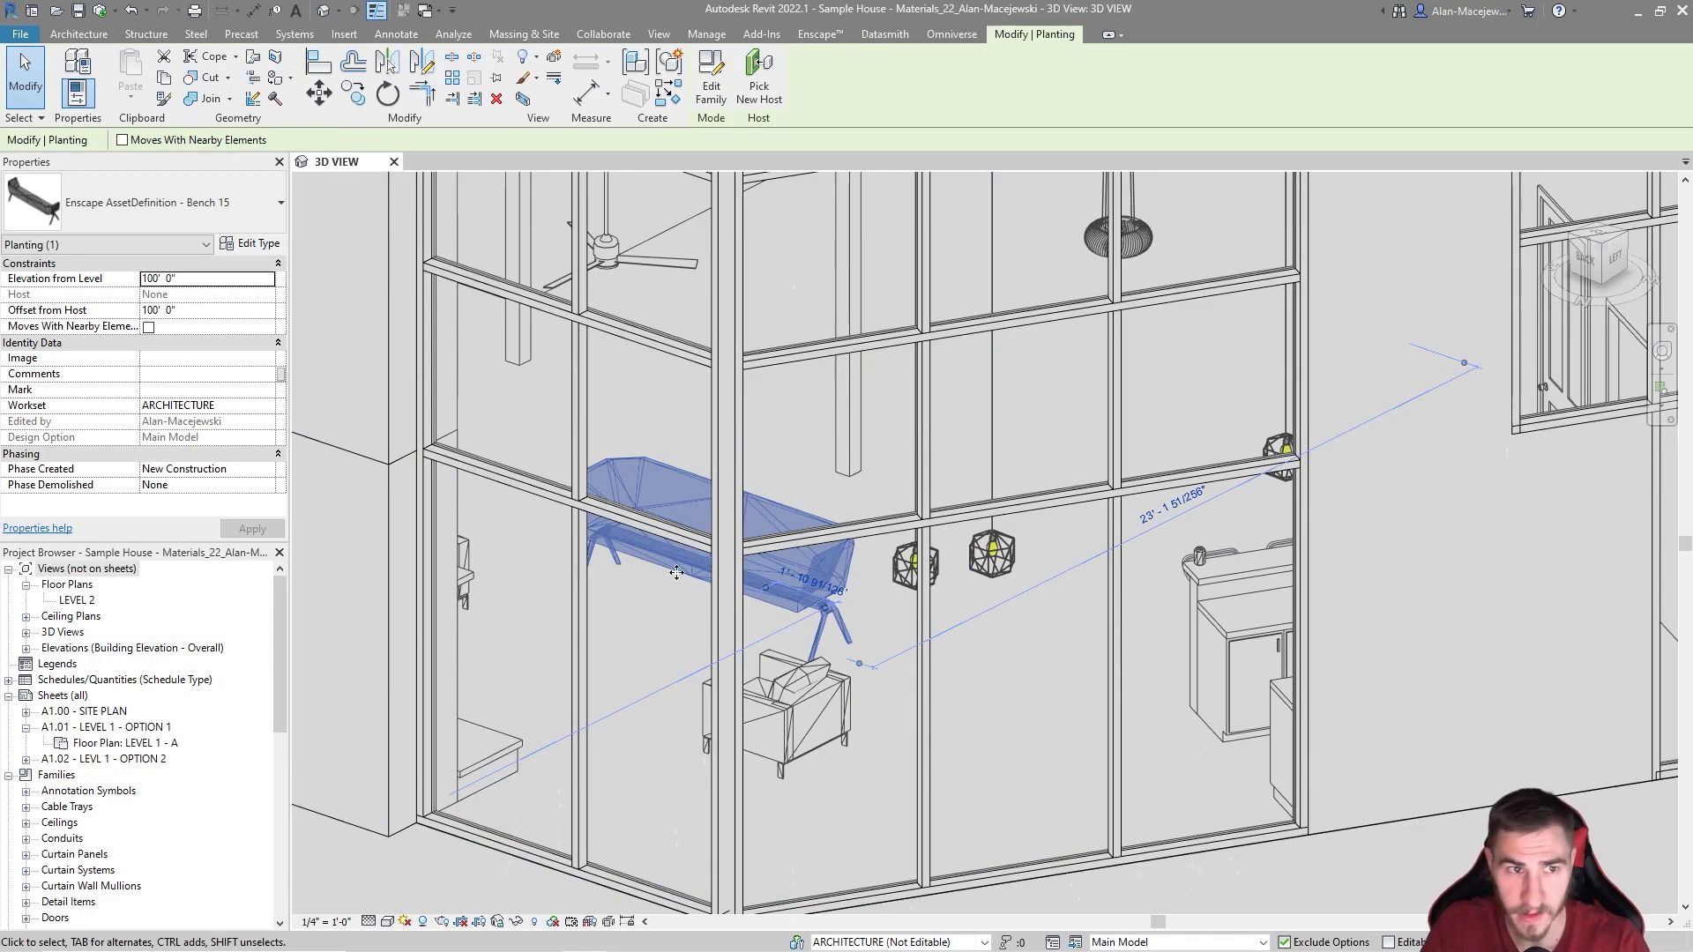
pyautogui.click(1020, 718)
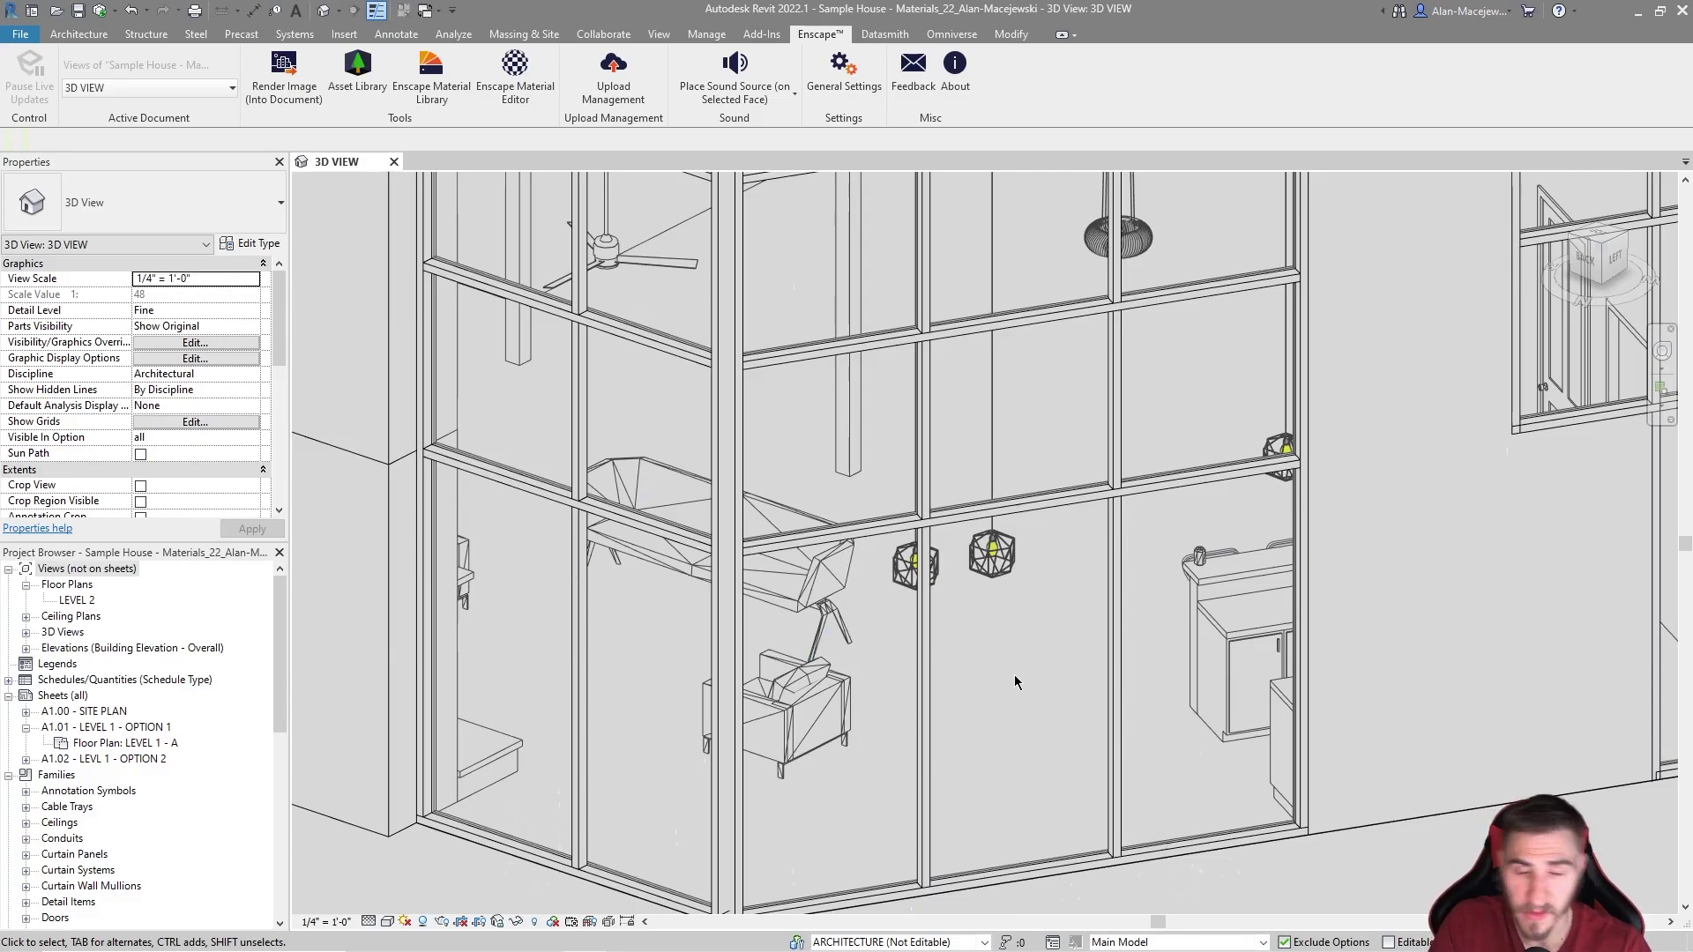
# - Move the Armchair 03 freehand along the glazed wall away from the bench in Revit, and return to Enscape
pyautogui.click(809, 689)
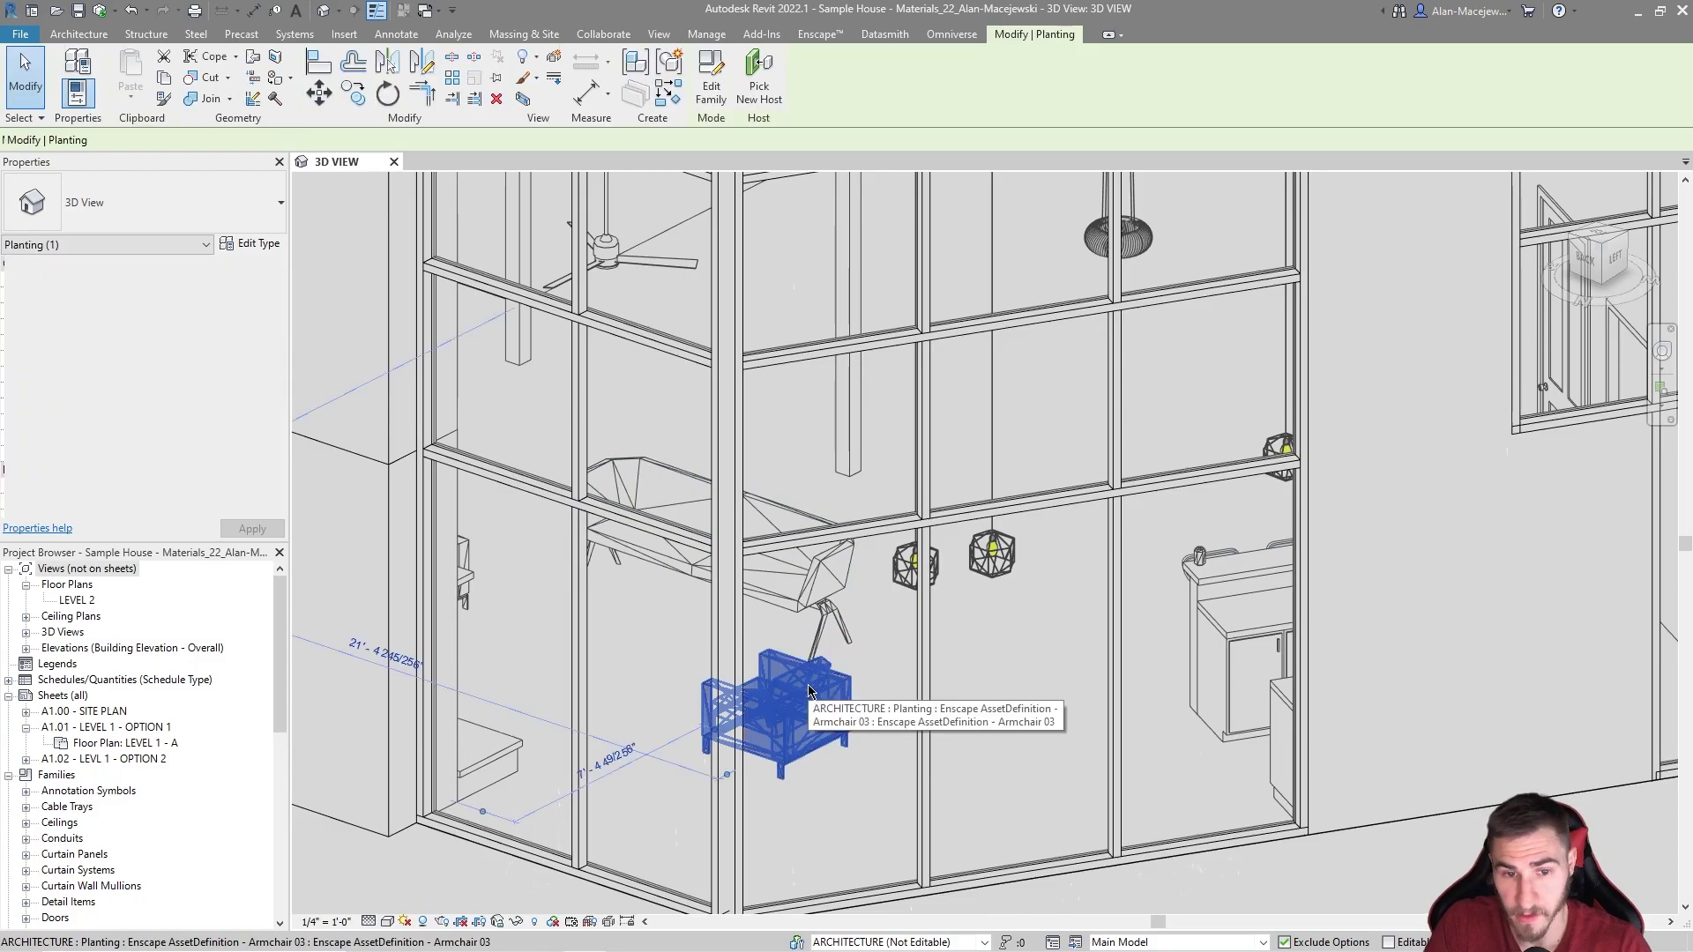
pyautogui.moveTo(810, 689); pyautogui.dragTo(1000, 706)
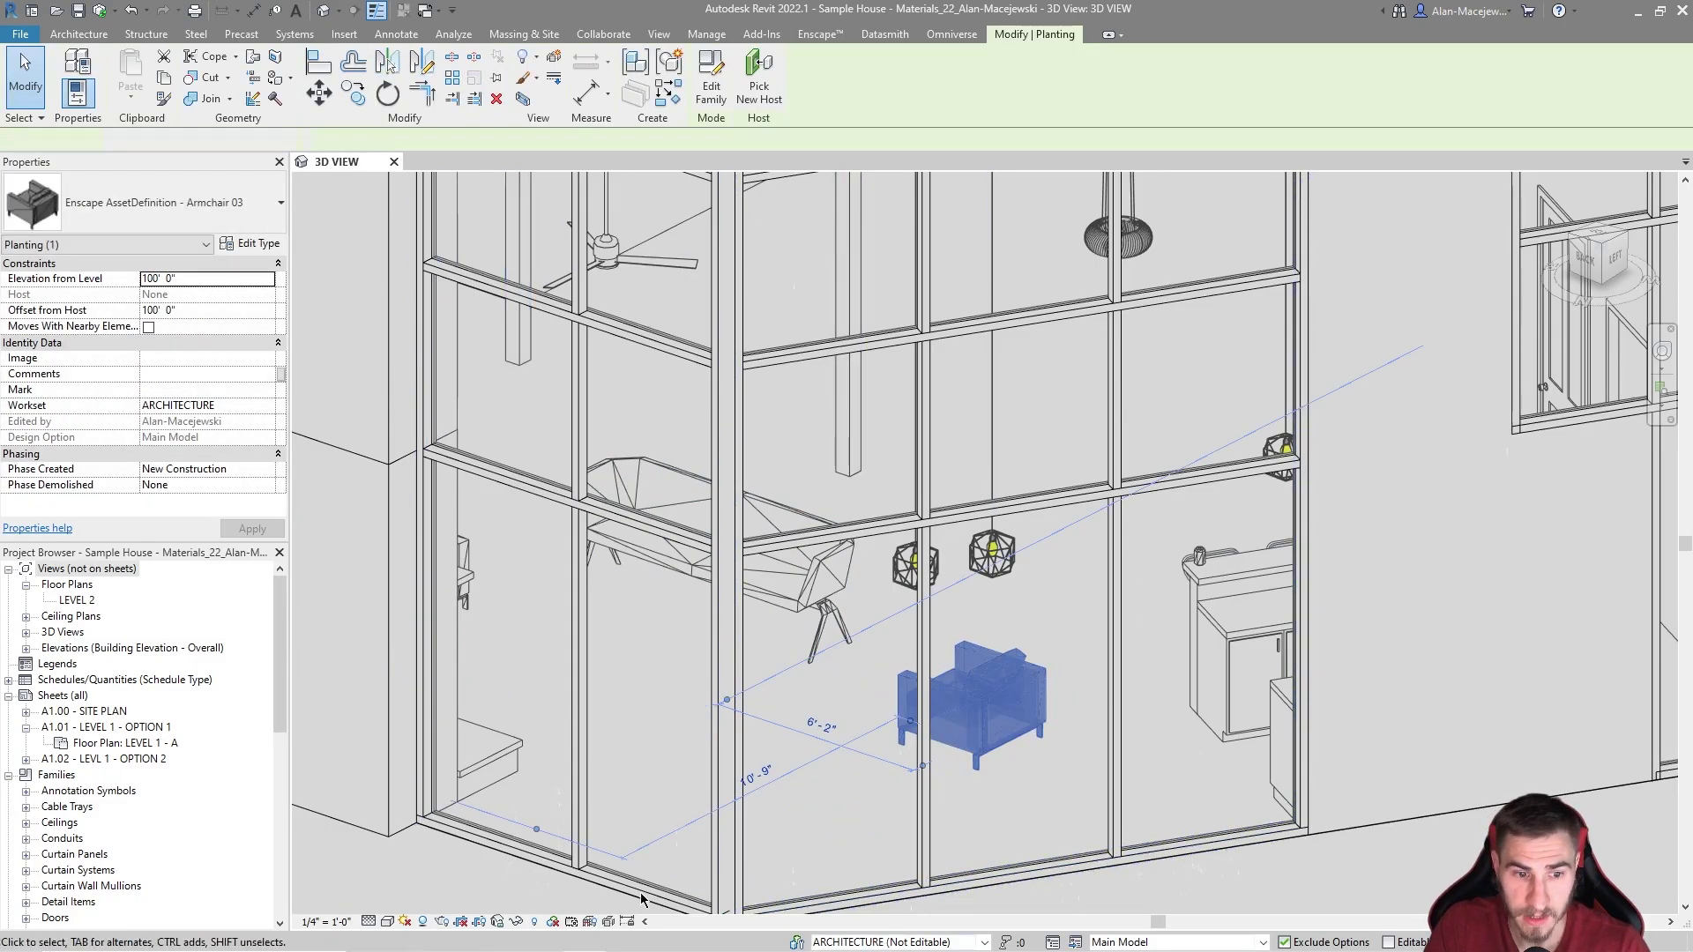
pyautogui.press('super')
pyautogui.press('super')
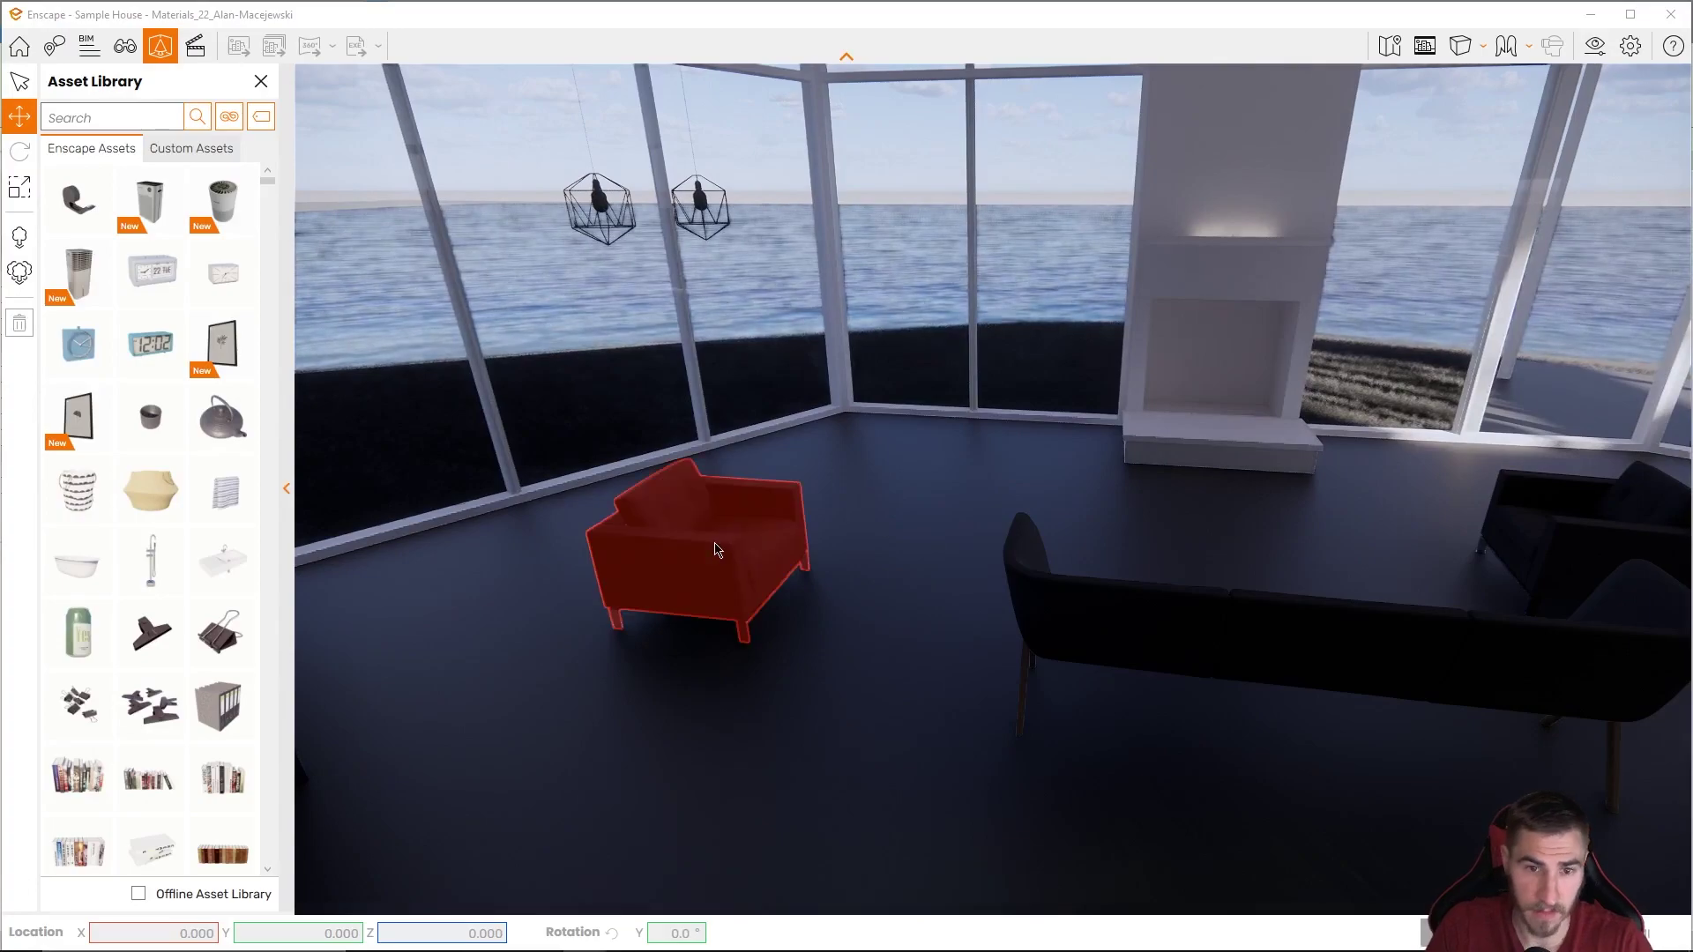
# - Move the relocated armchair to about X -3.385, Z -13.708, rotate it to about 17.2°, and deselect it
pyautogui.click(733, 585)
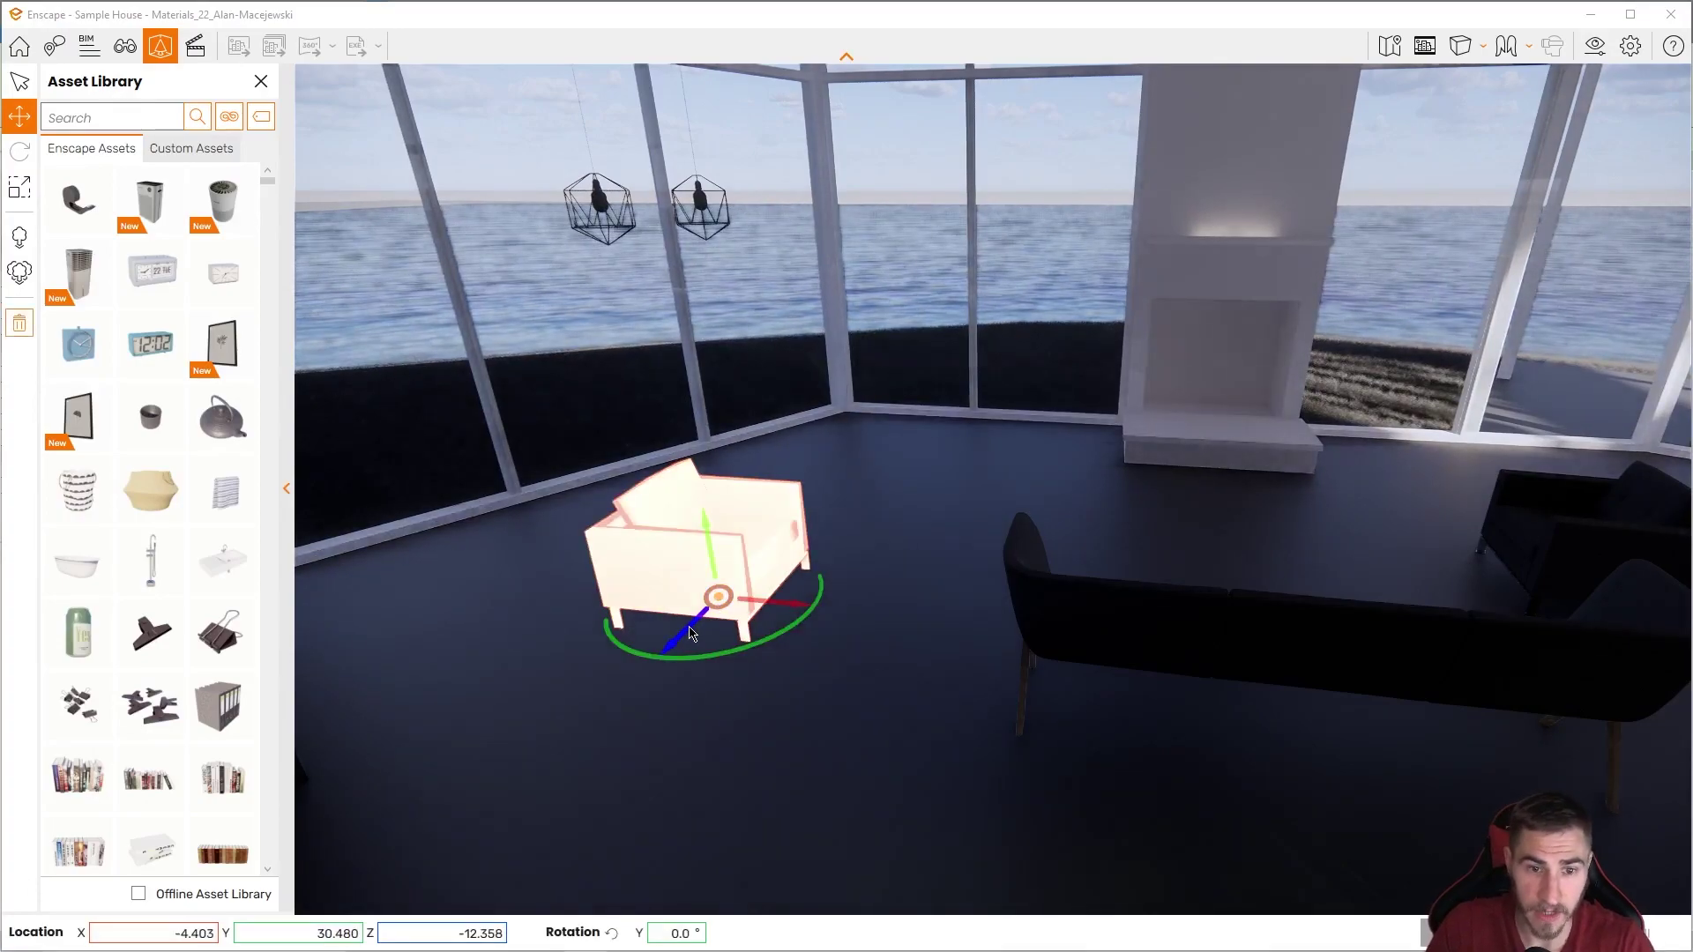
pyautogui.moveTo(690, 633); pyautogui.dragTo(948, 513)
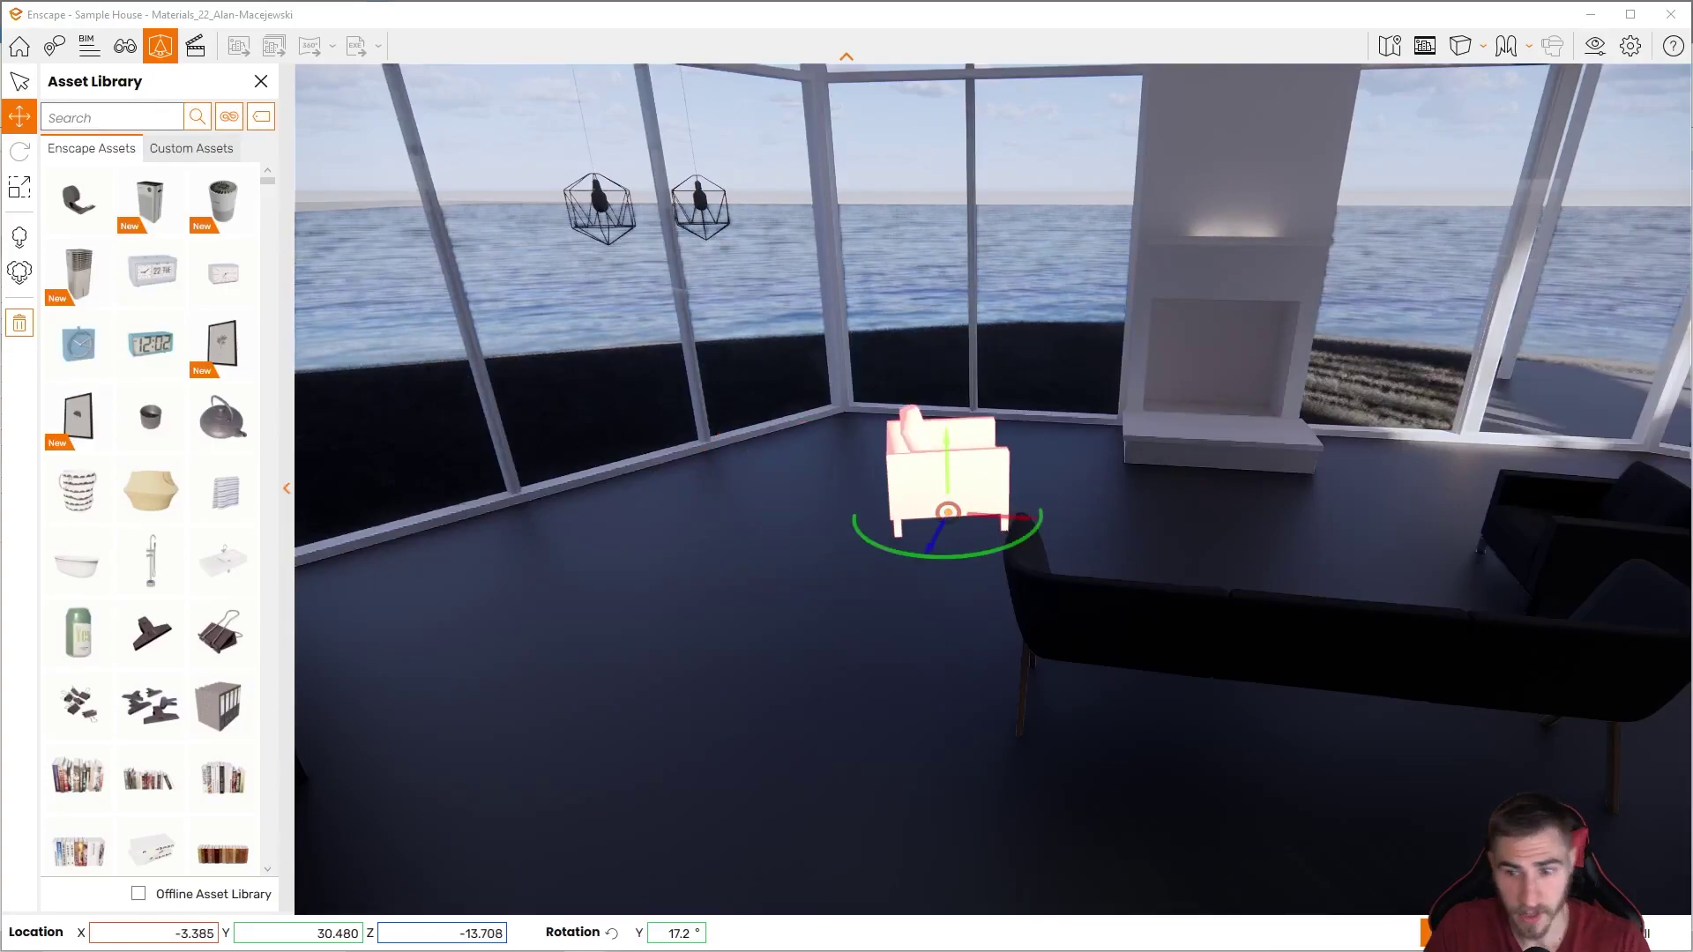
pyautogui.click(1152, 646)
pyautogui.hotkey('alt', 'Tab')
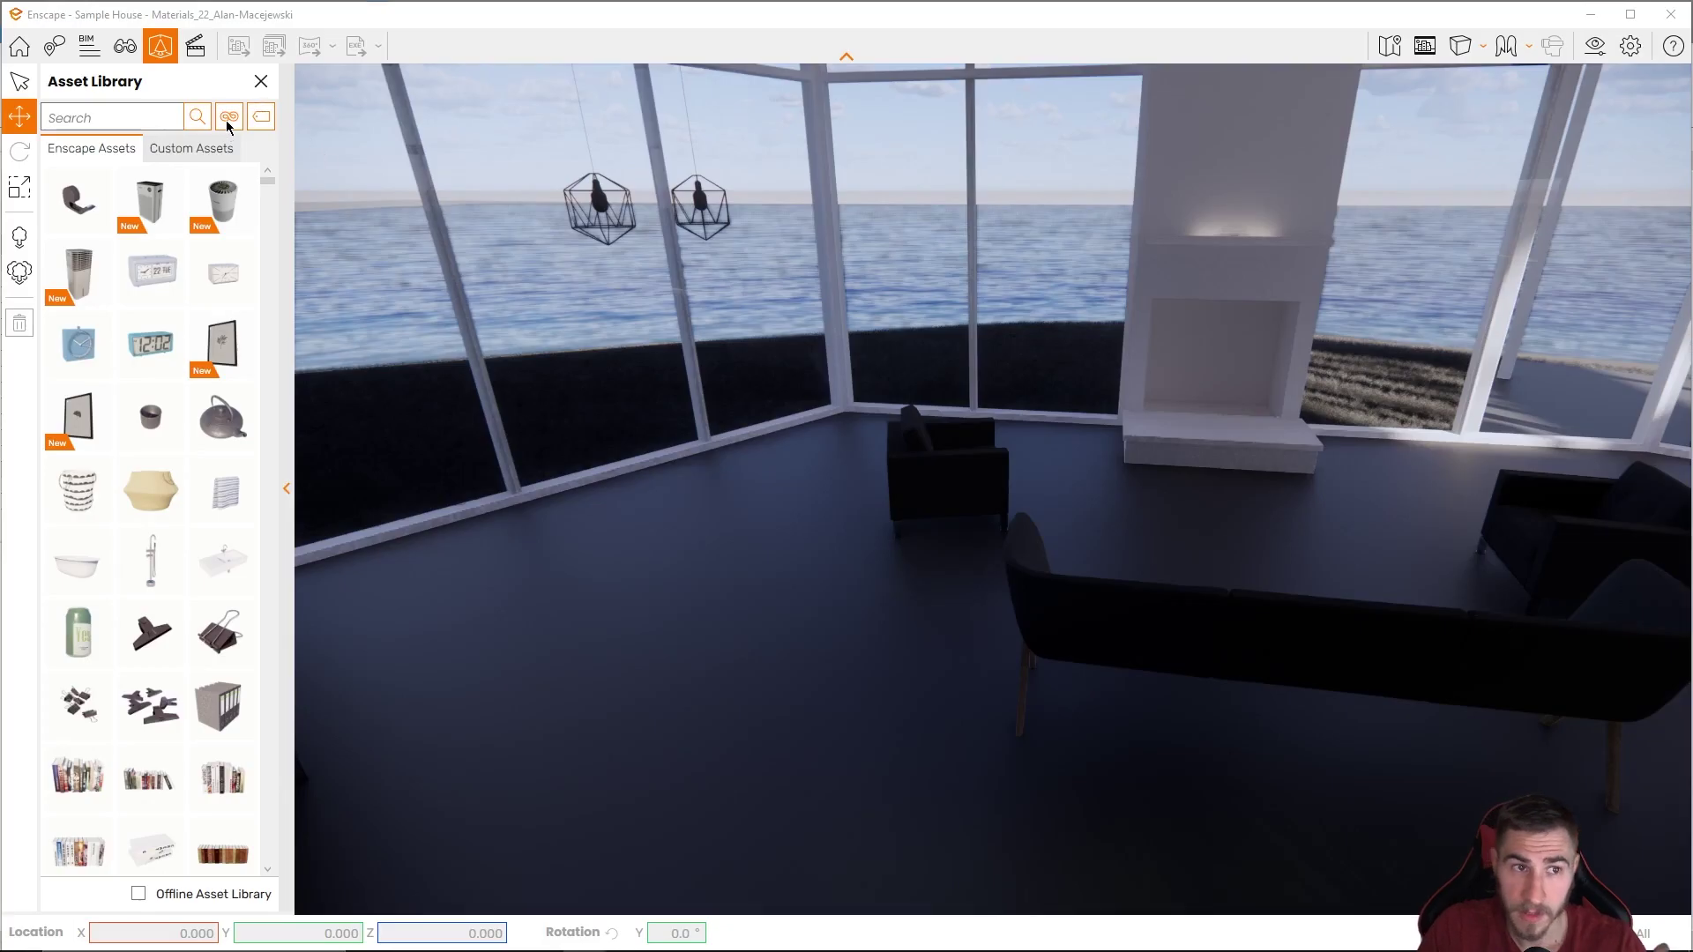
# - Filter the asset library to new assets, browse the people, street furniture and planting, and close the library
pyautogui.click(229, 116)
pyautogui.click(319, 534)
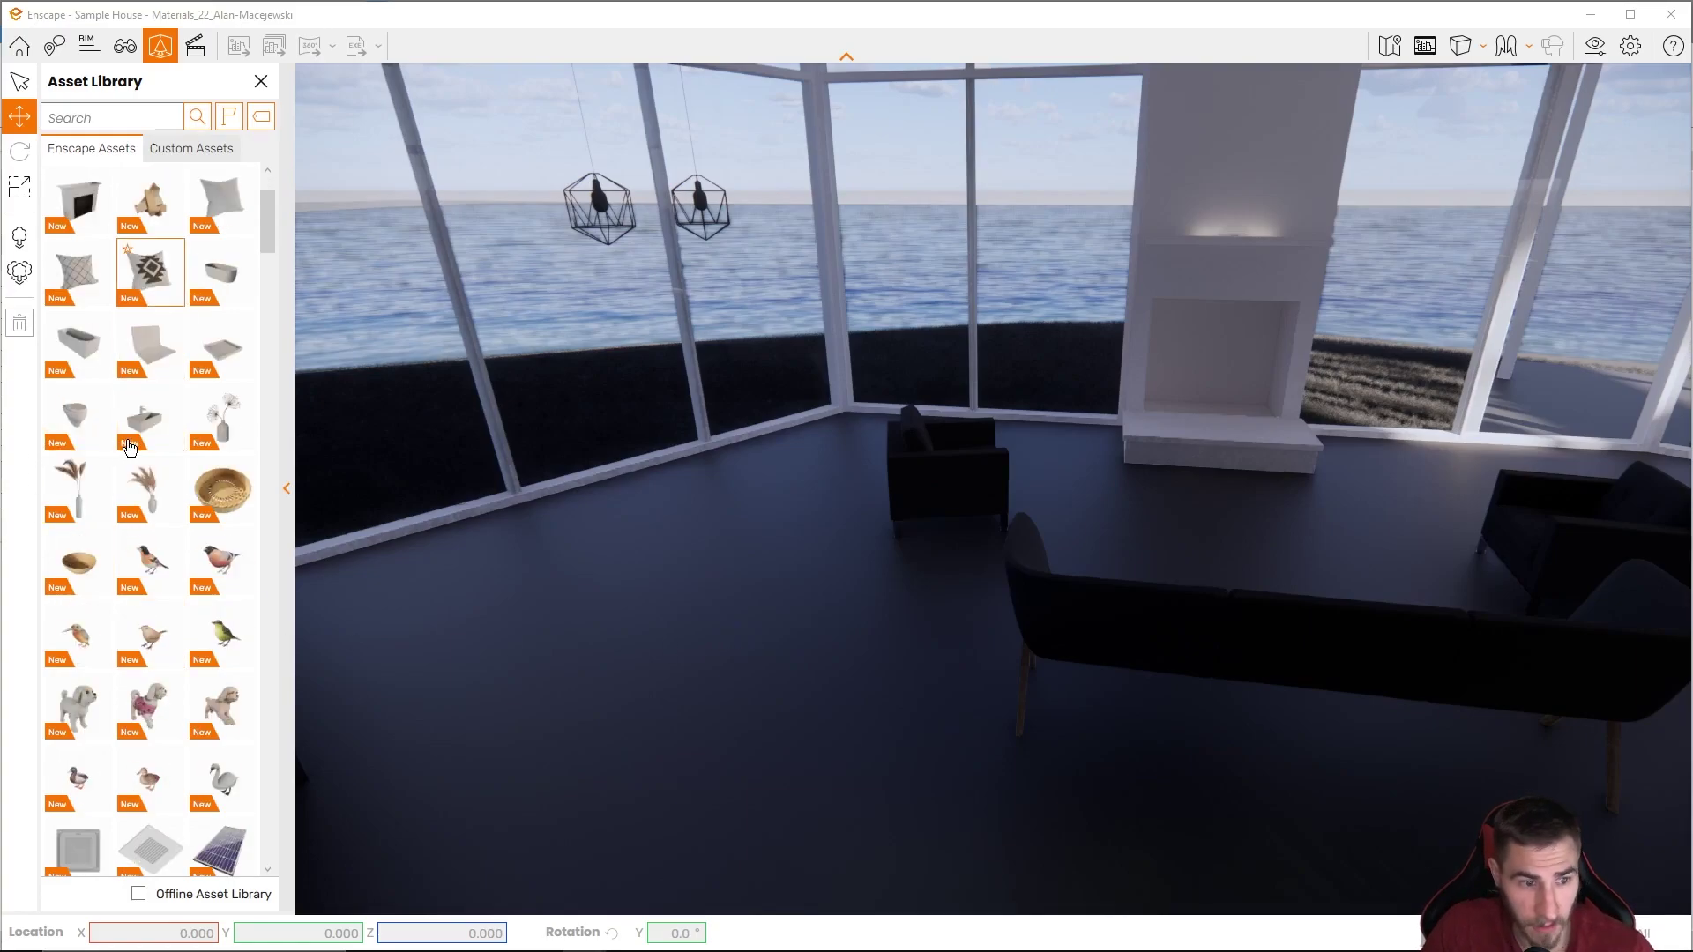
pyautogui.scroll(-10, 130, 447)
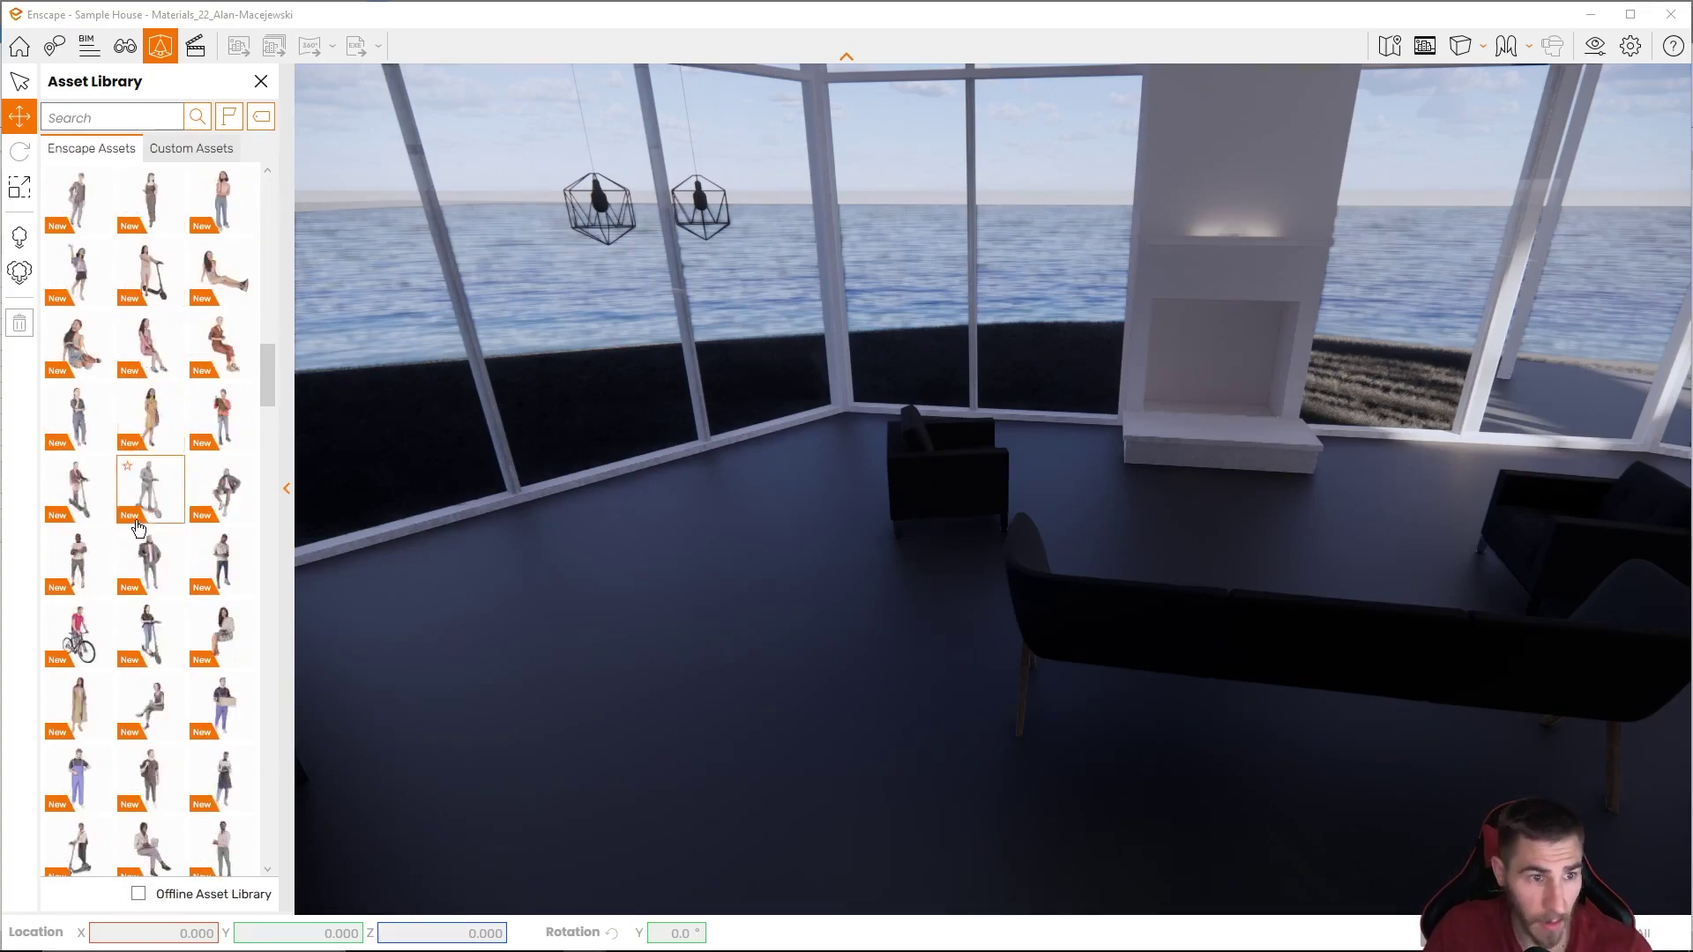
pyautogui.scroll(-10, 138, 527)
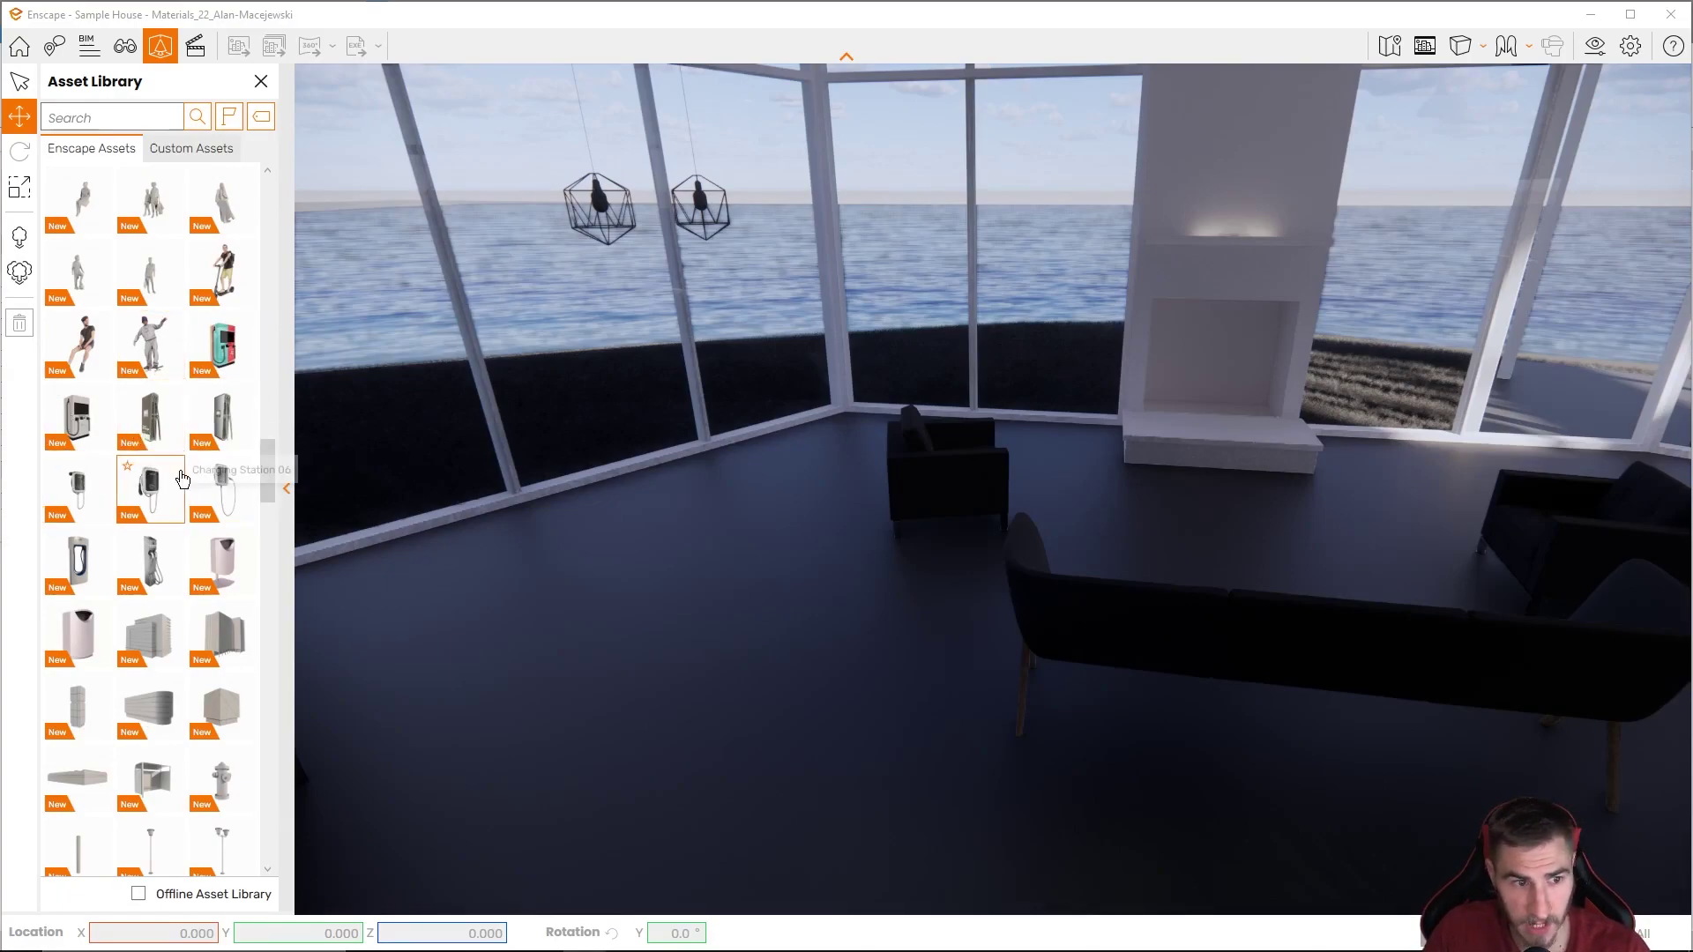
pyautogui.scroll(-7, 182, 479)
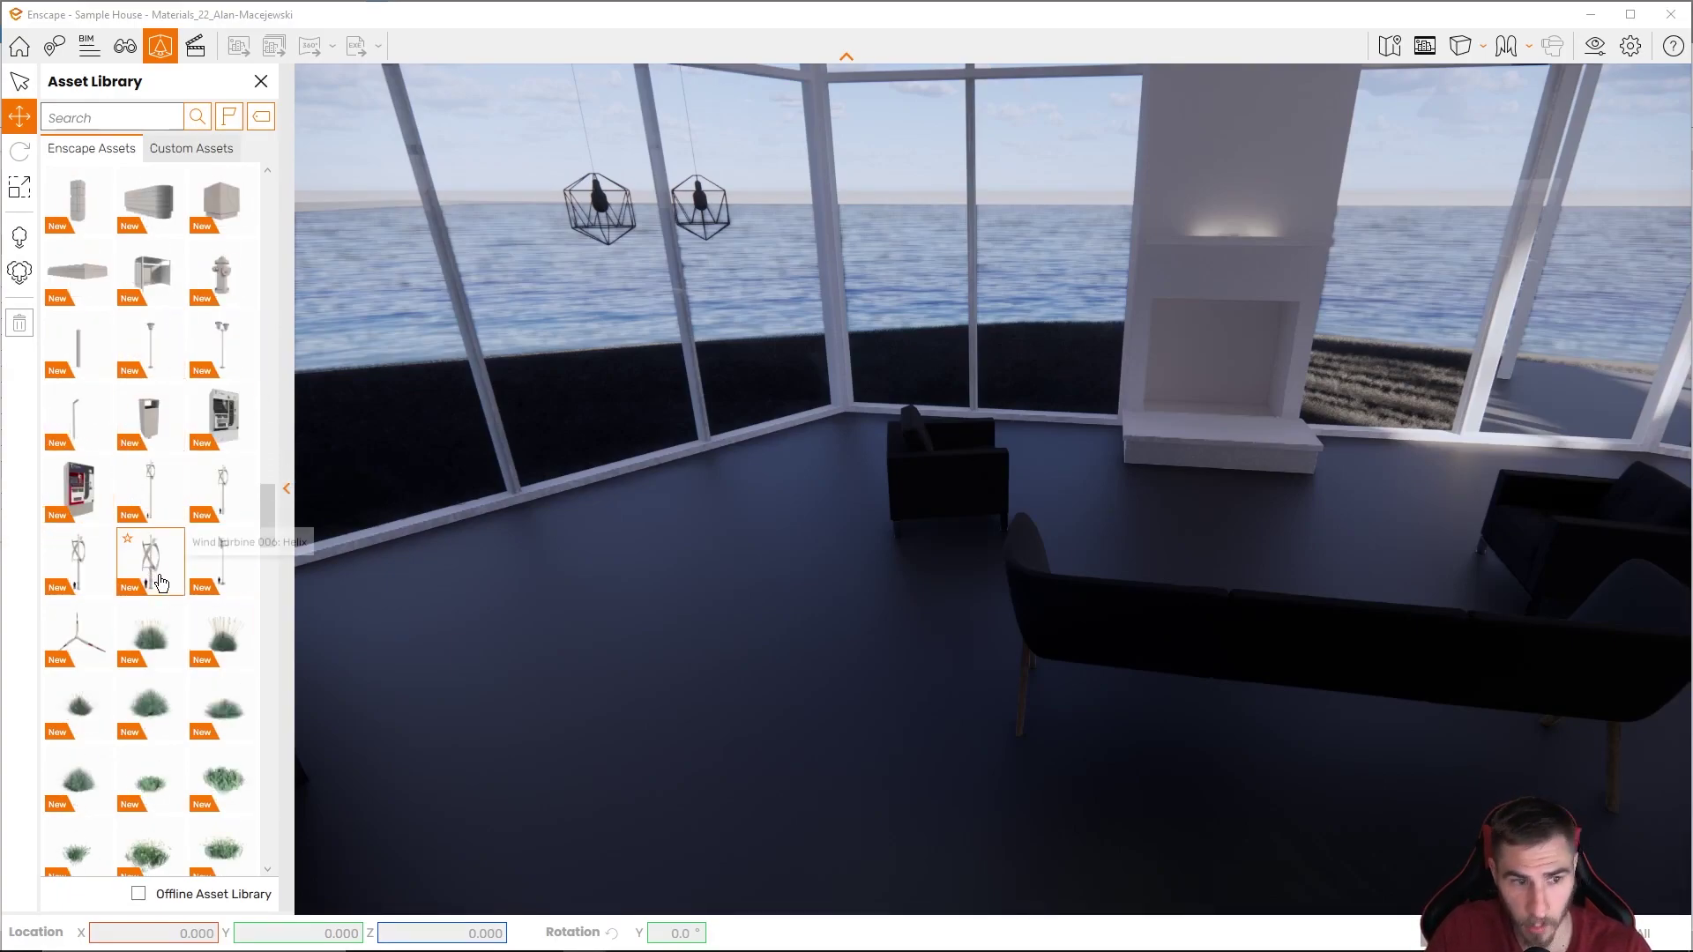
pyautogui.scroll(-10, 160, 582)
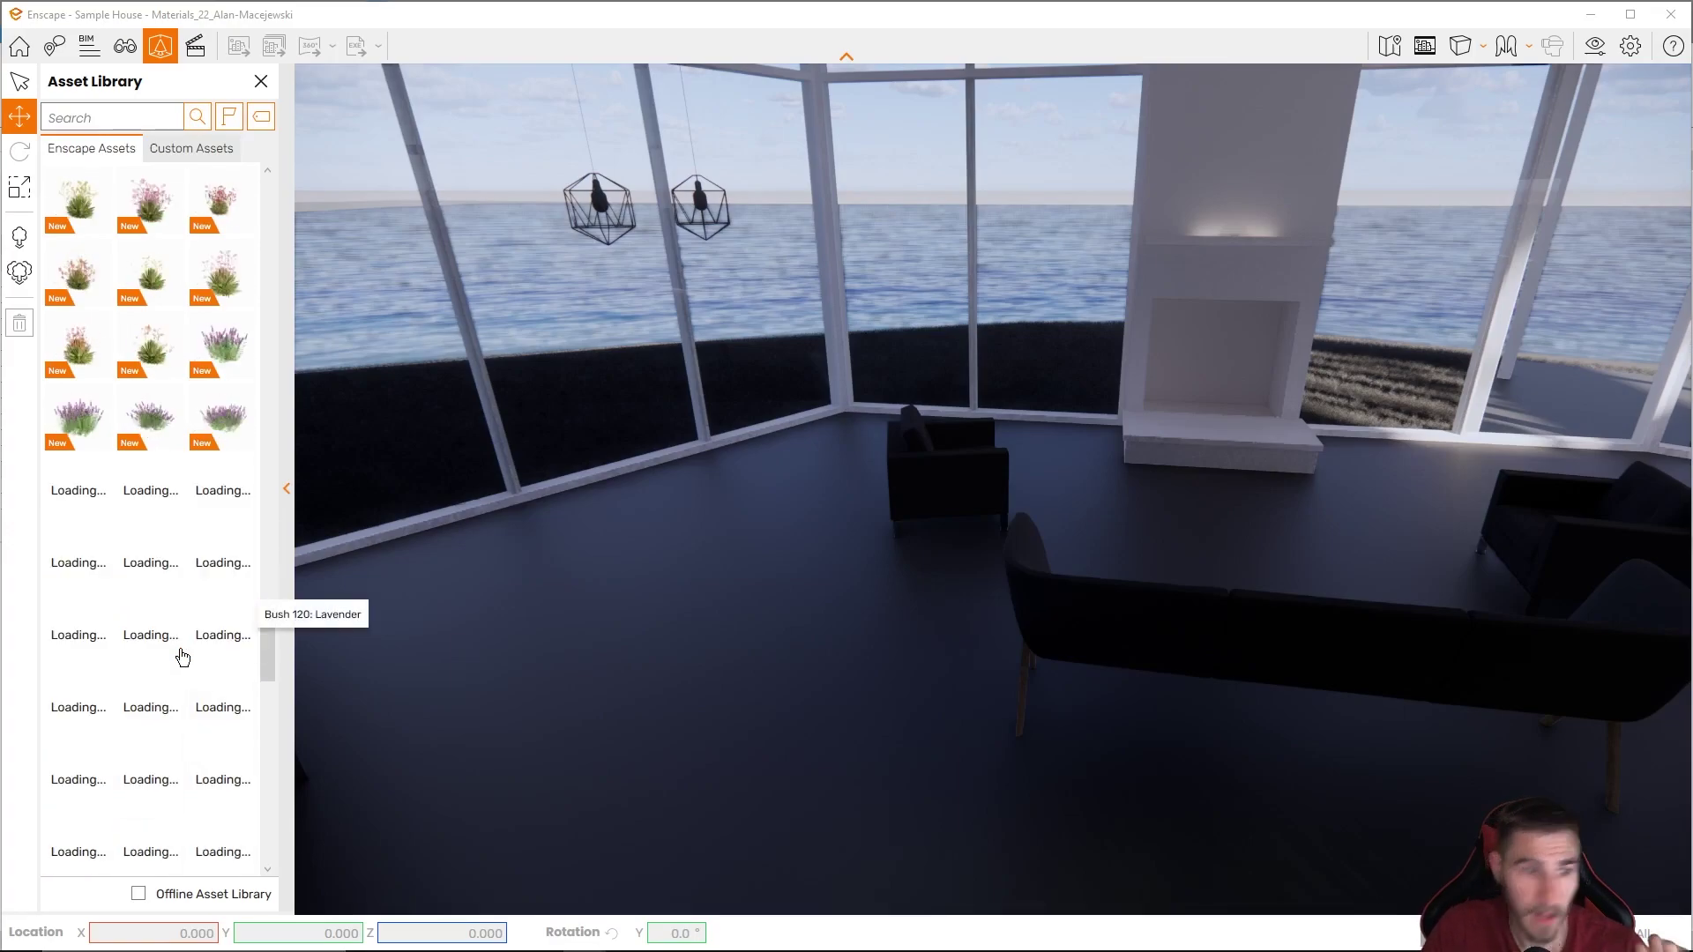
pyautogui.scroll(-1, 177, 635)
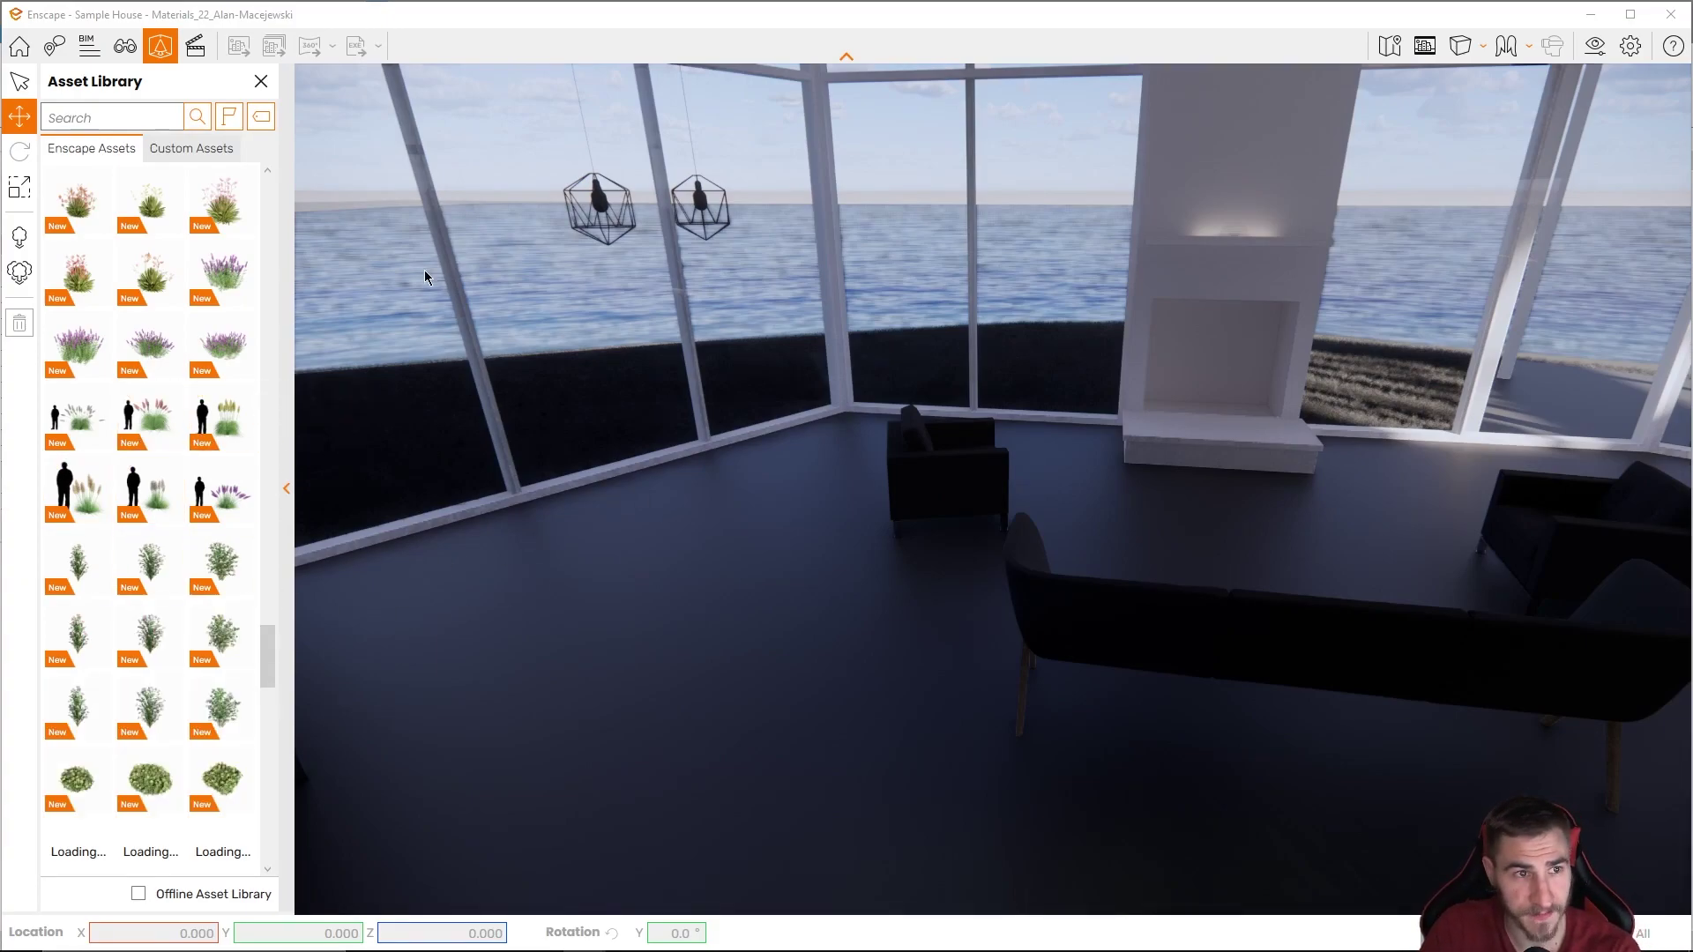
pyautogui.click(261, 81)
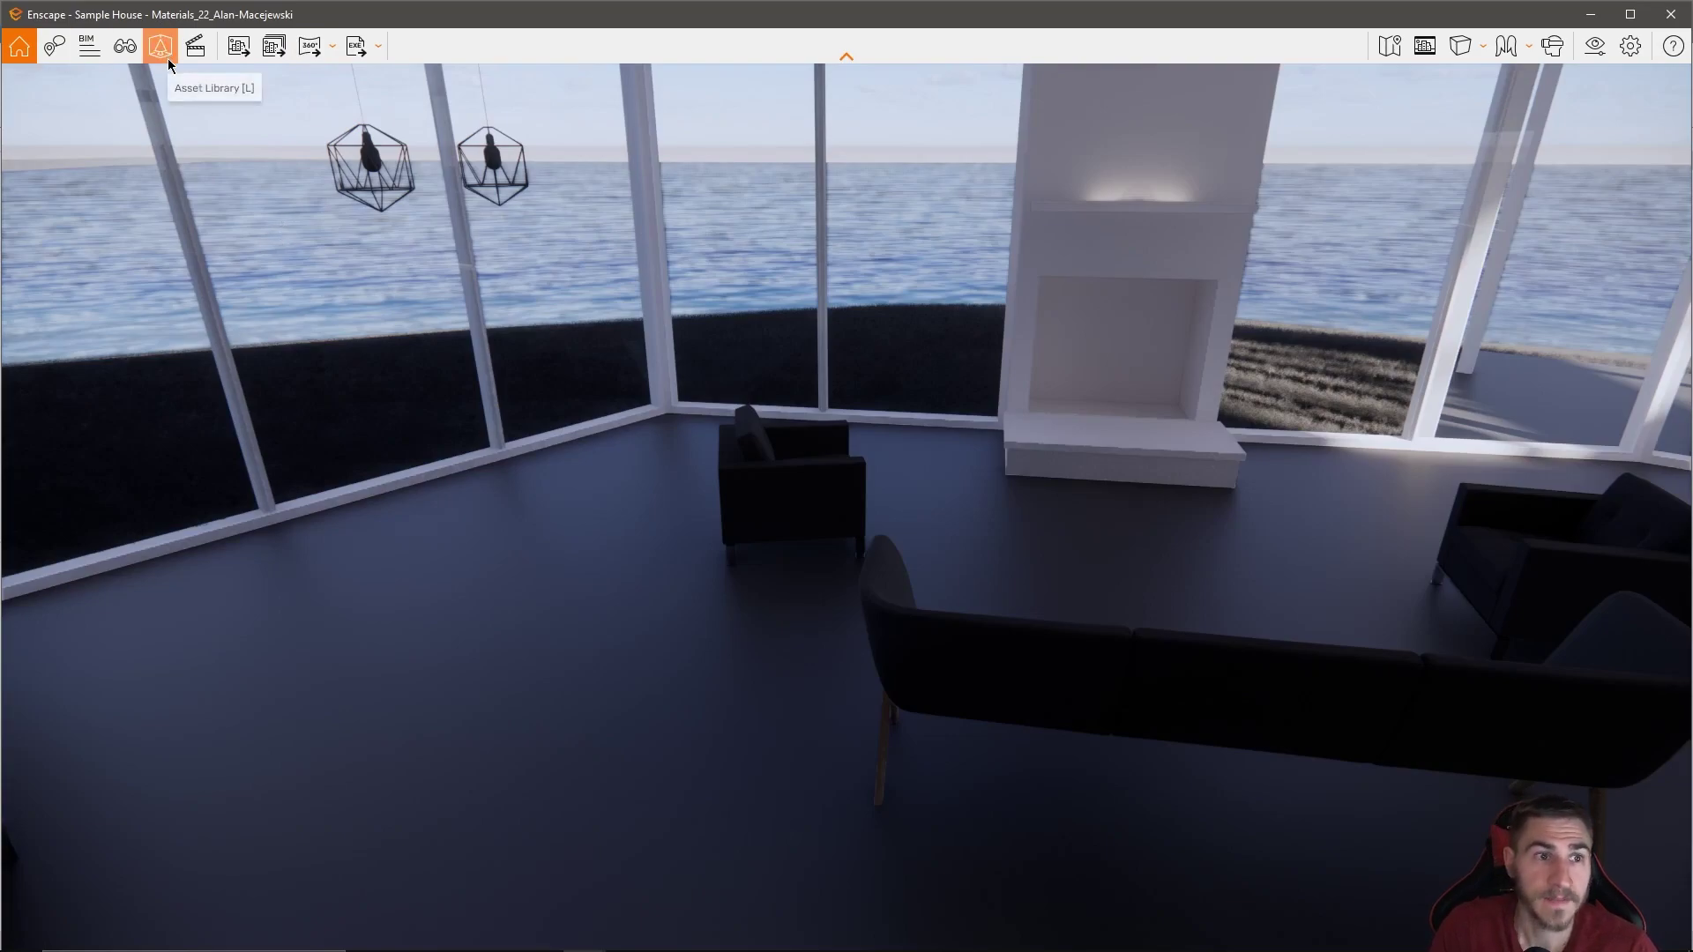
# - Try a batch rendering selection of _ENSCAPE START, 3D VIEW, 3D VIEW Copy 1 and Back, check the output types, and close without rendering
pyautogui.click(271, 50)
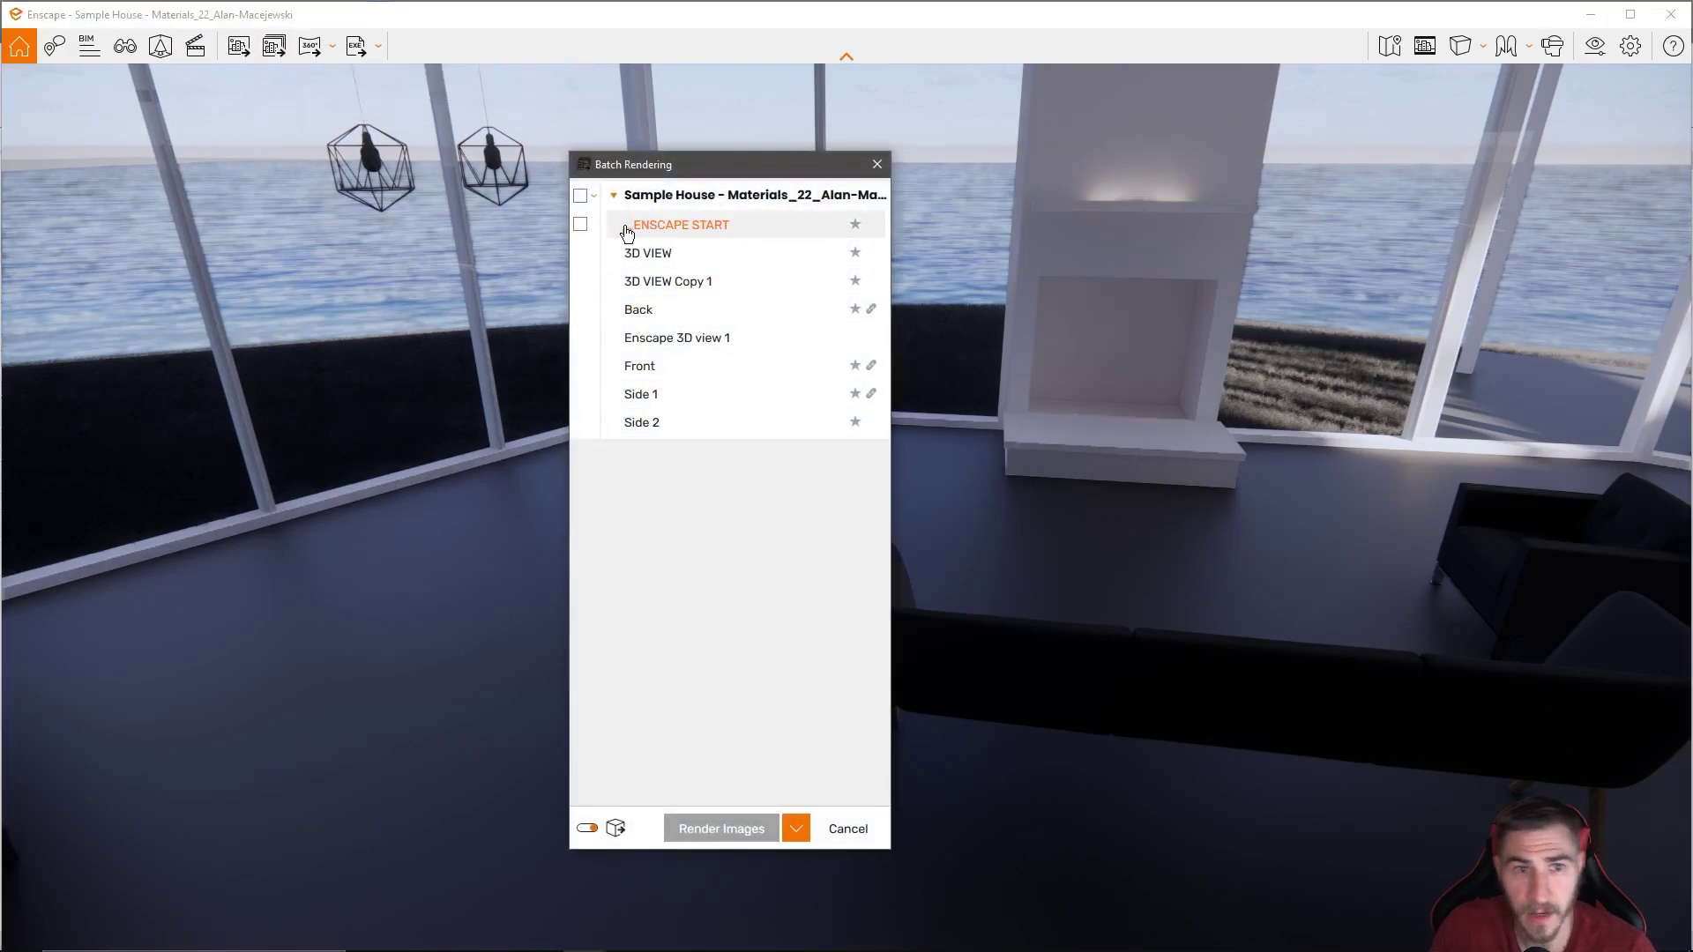
pyautogui.click(580, 225)
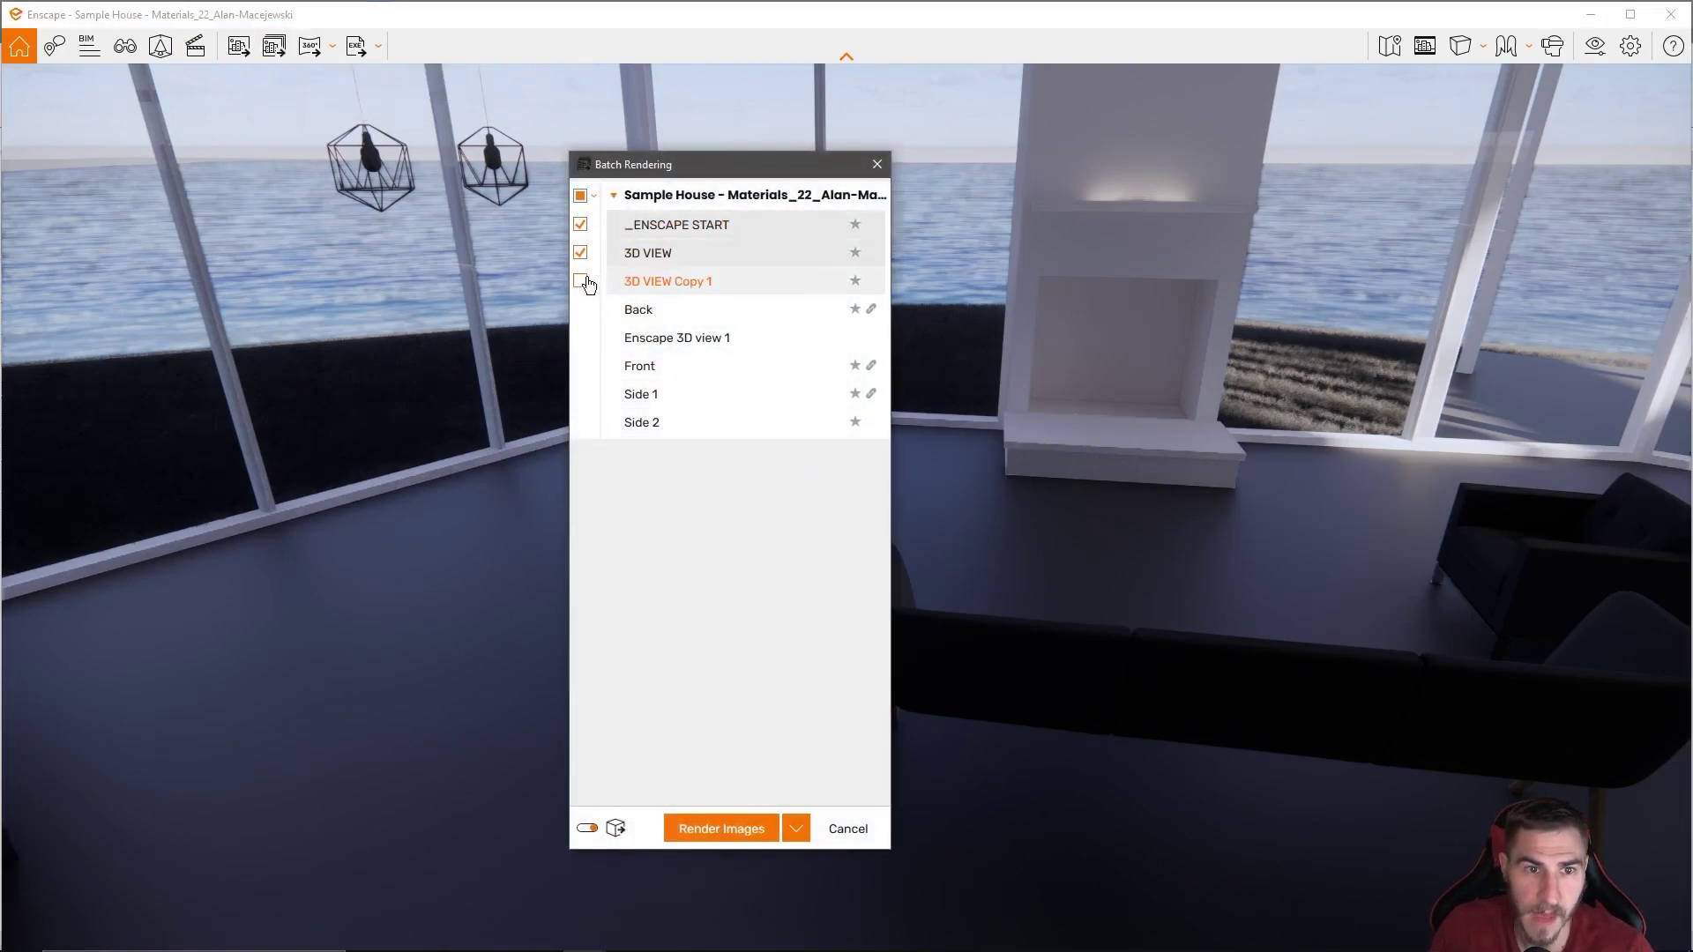
pyautogui.click(580, 280)
pyautogui.click(580, 309)
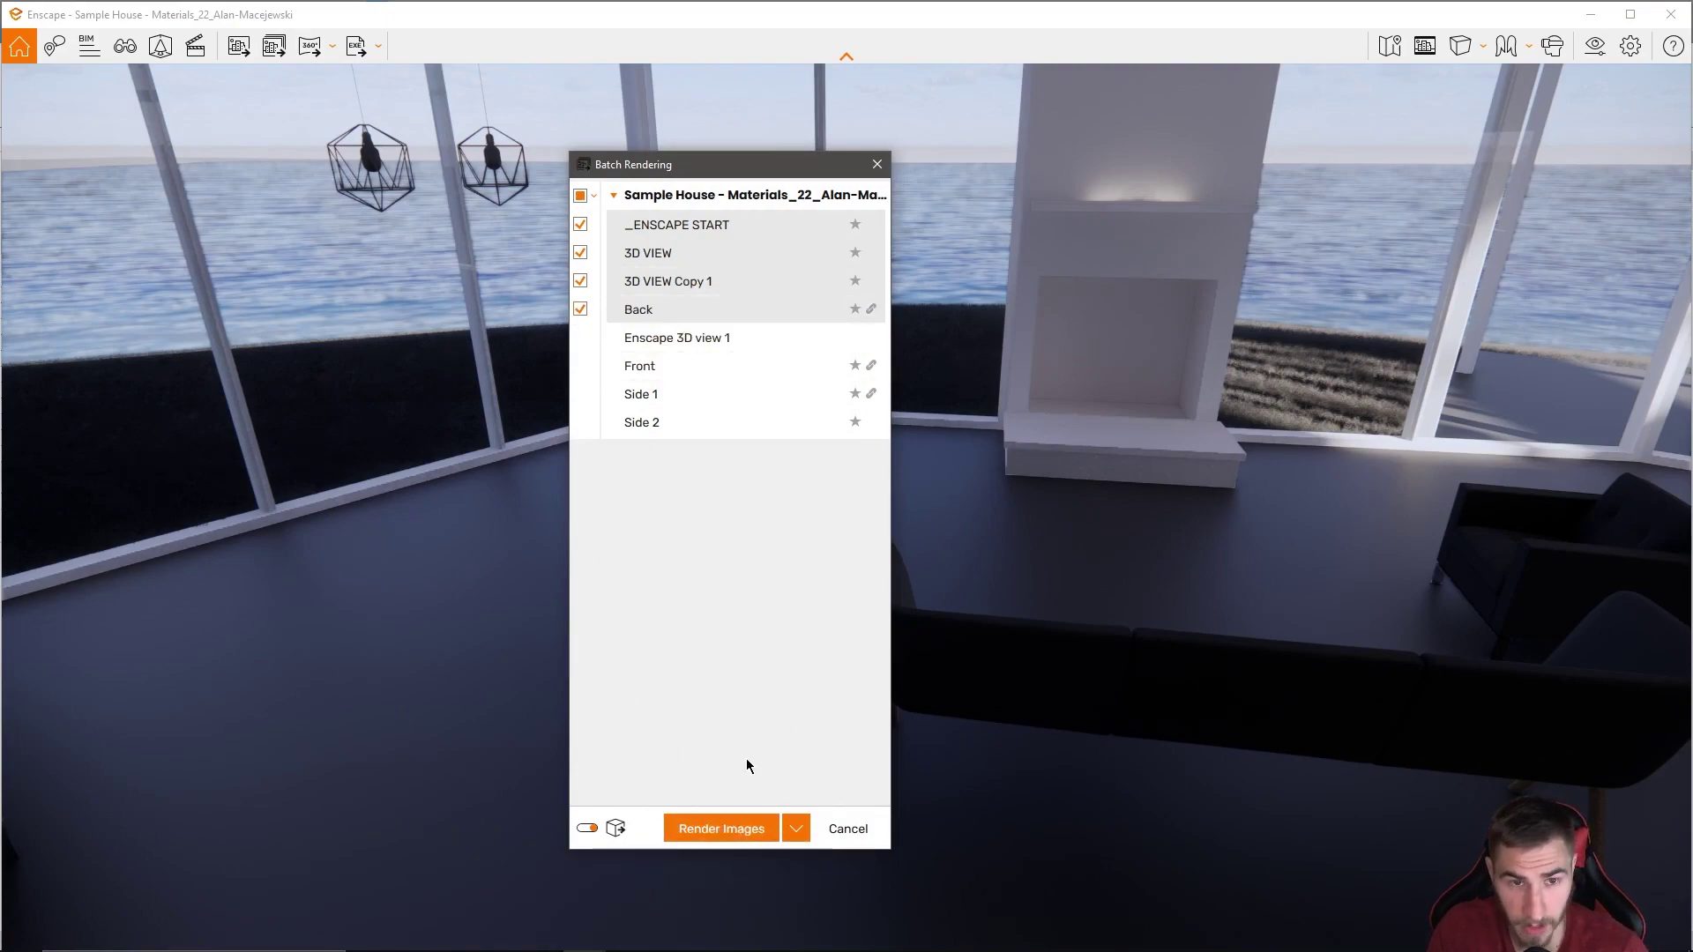
pyautogui.click(796, 828)
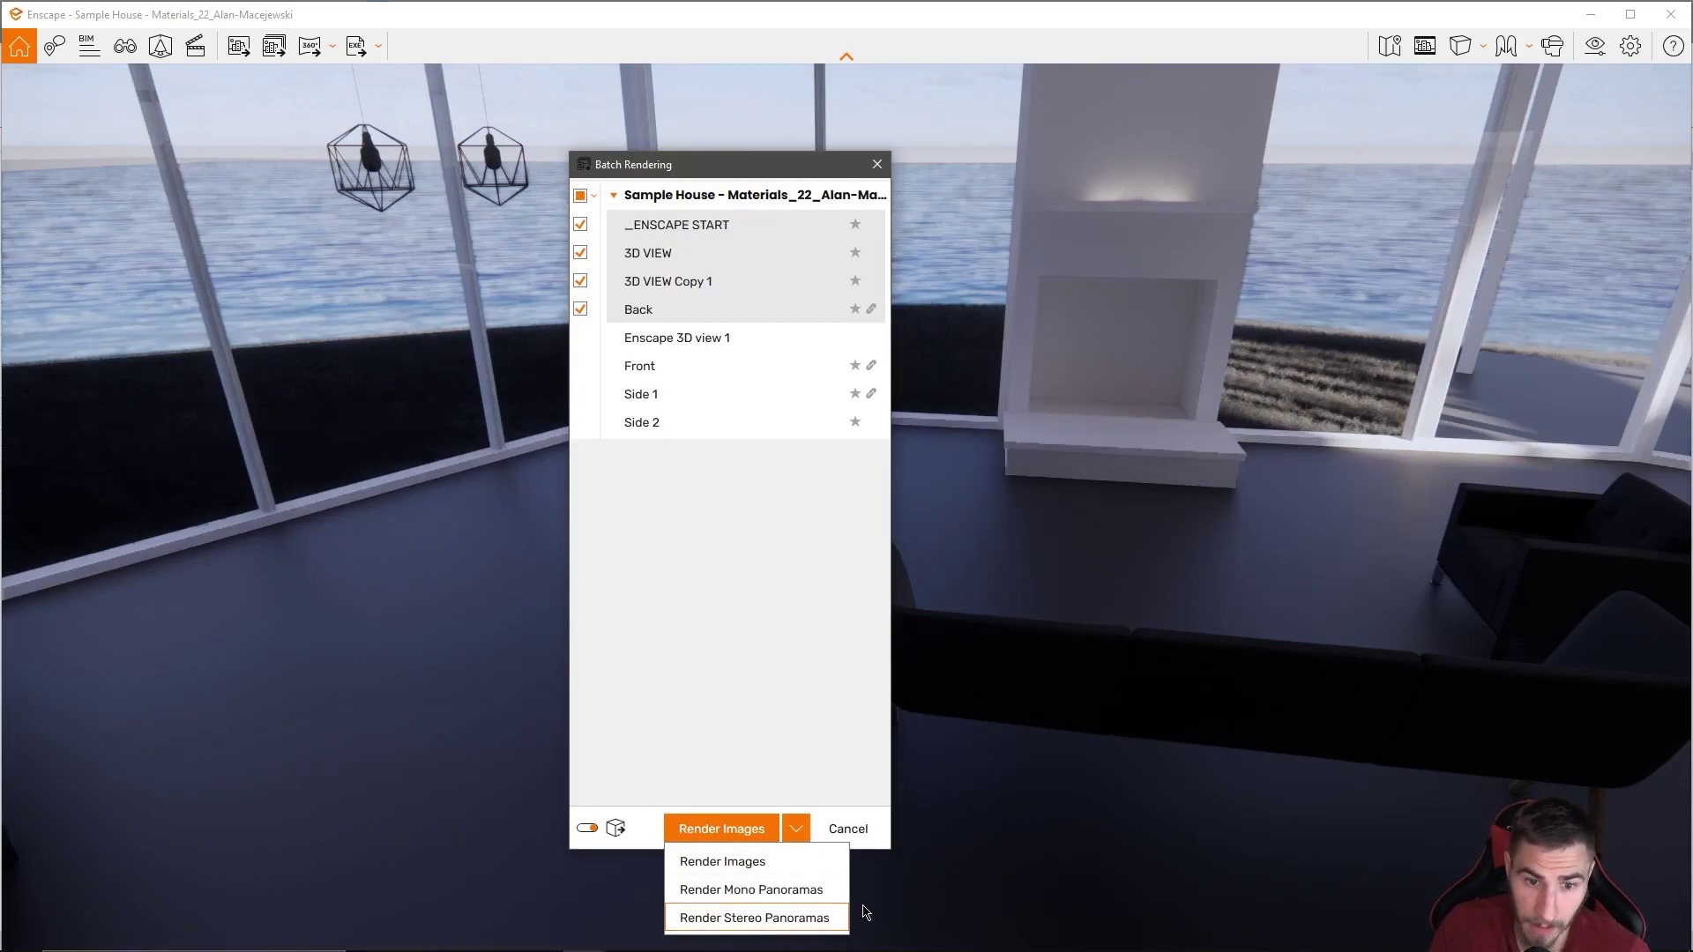
pyautogui.click(762, 700)
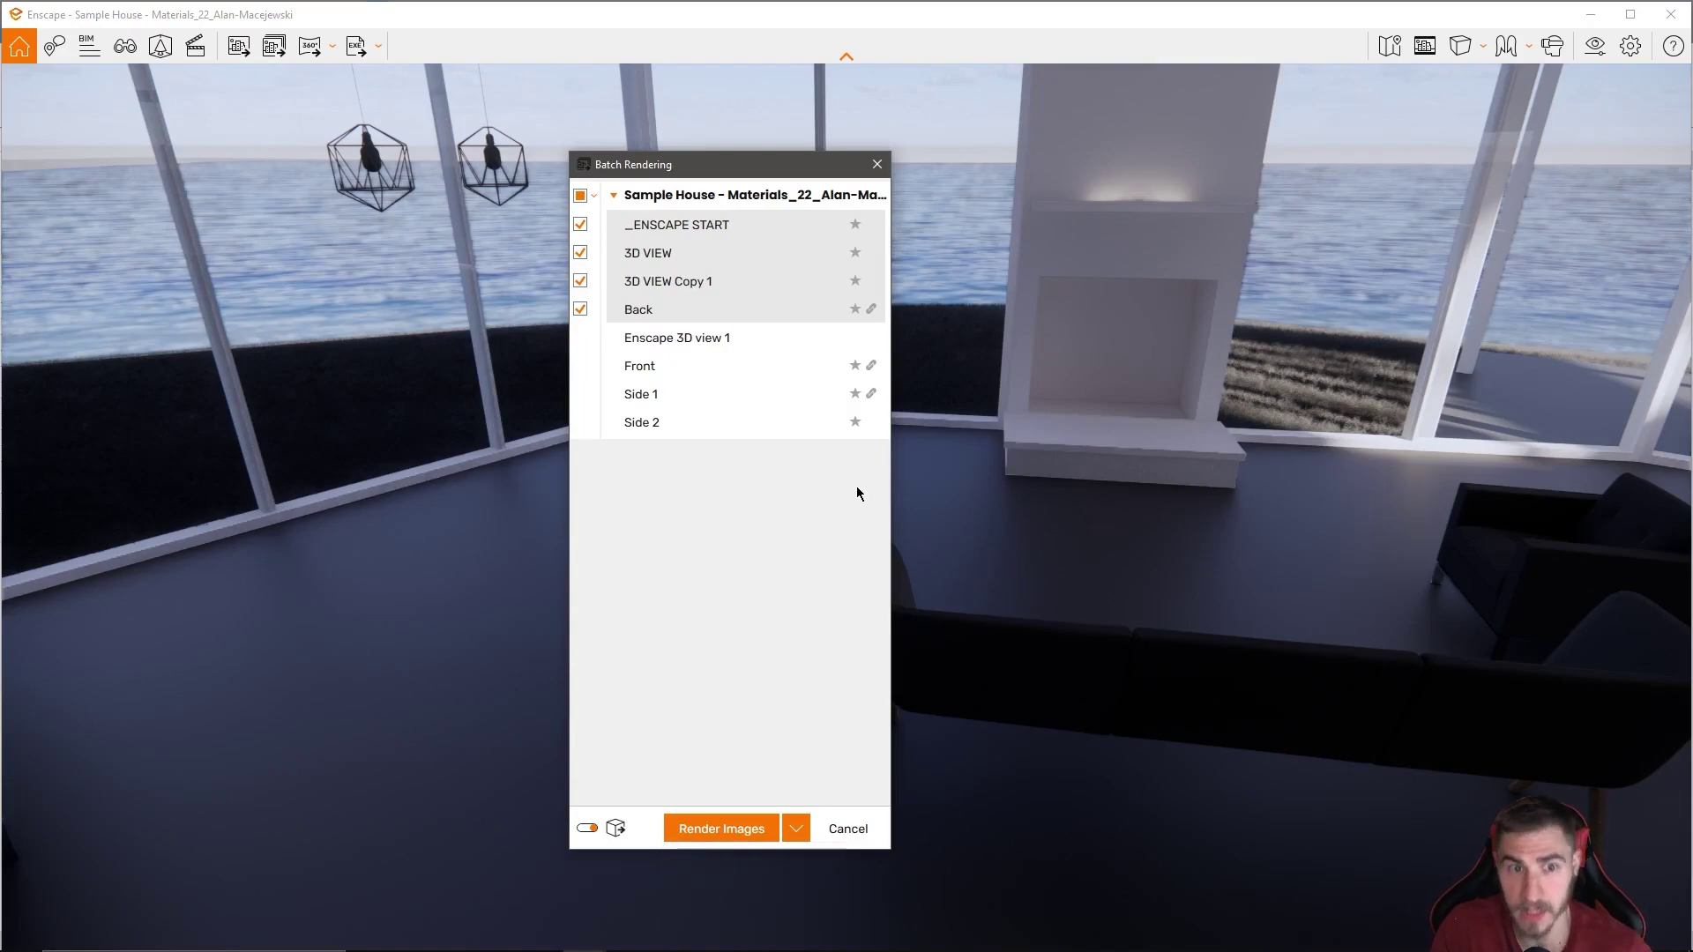
pyautogui.click(877, 164)
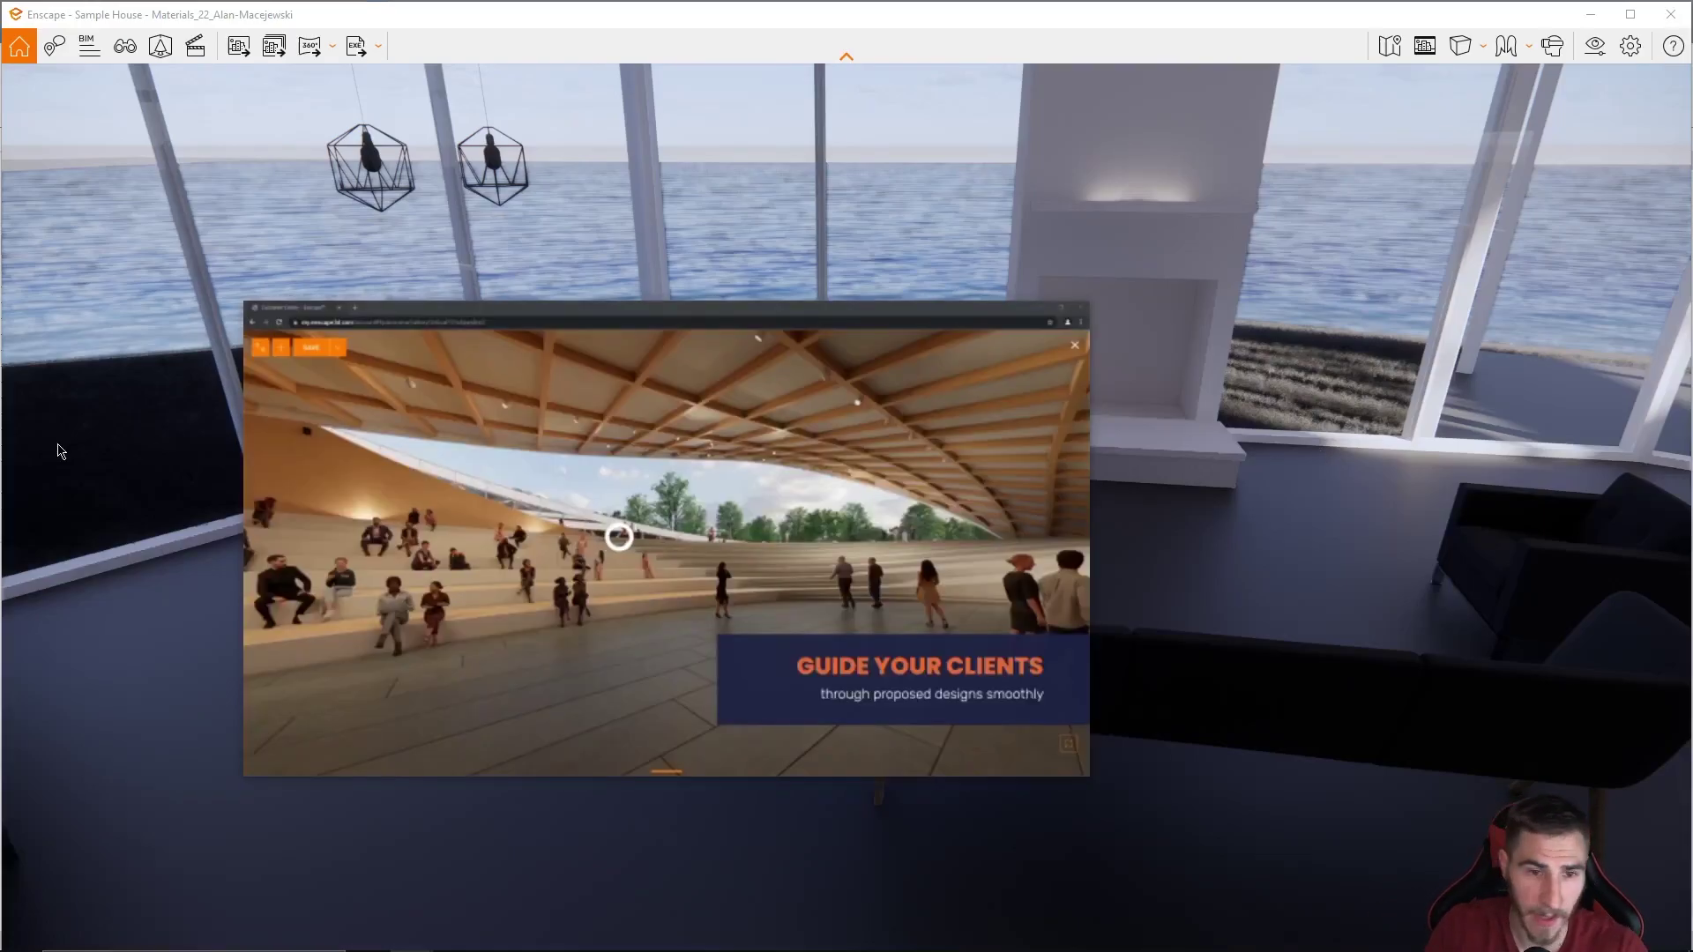
pyautogui.moveTo(798, 477)
pyautogui.click(1074, 315)
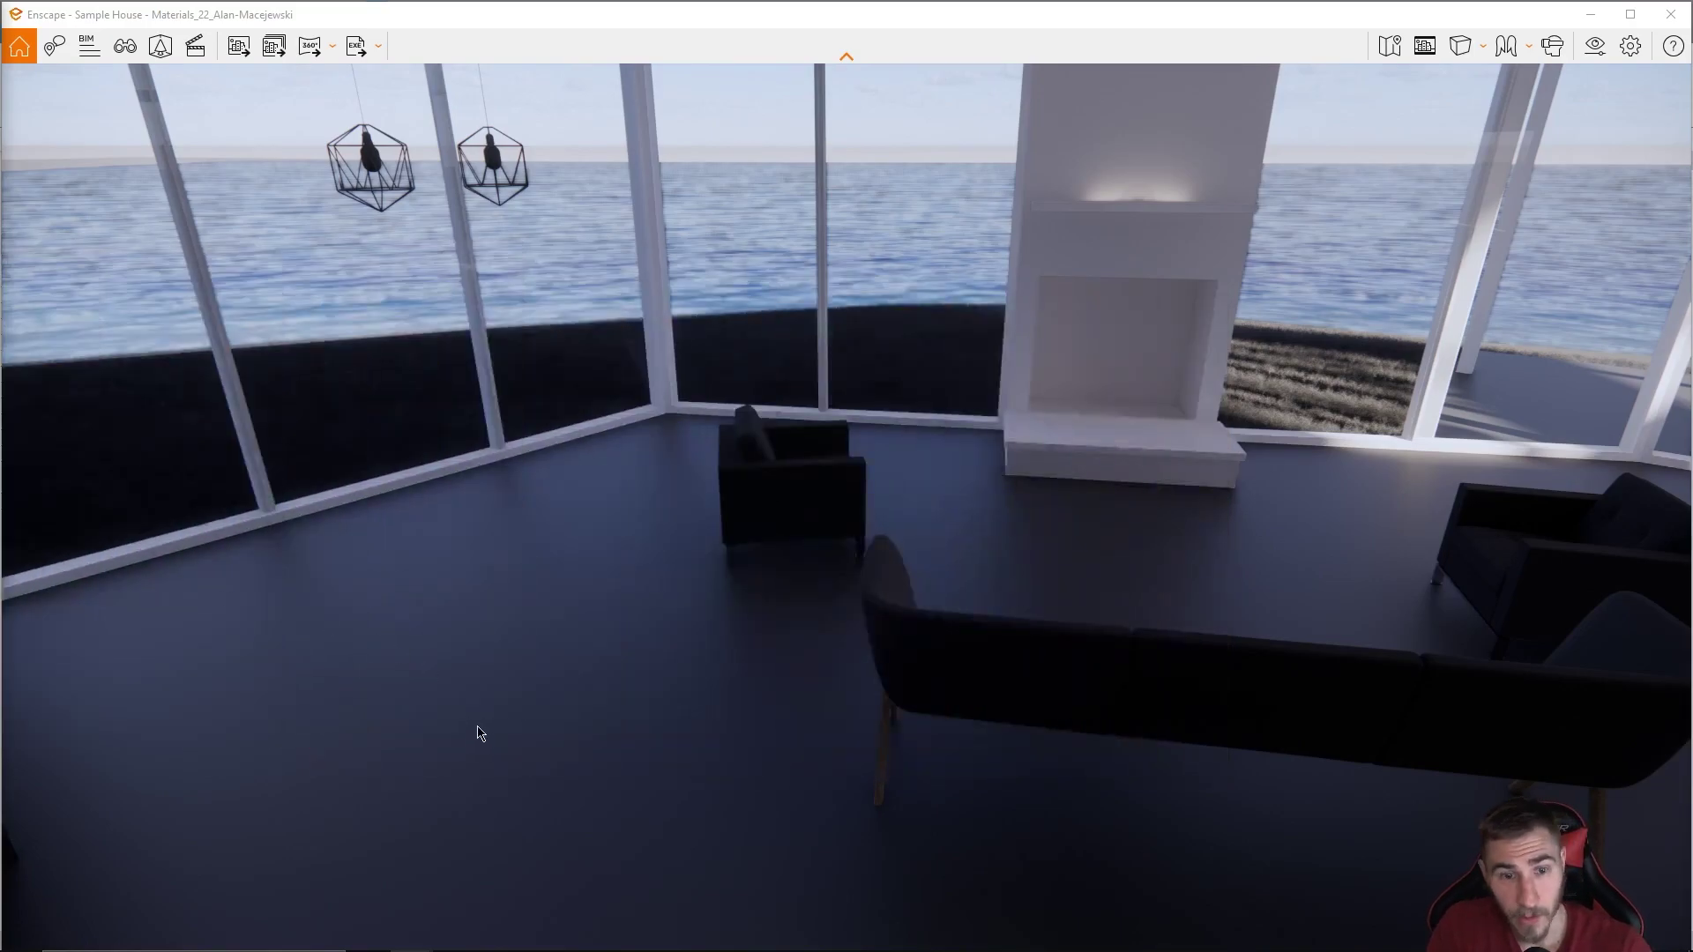
pyautogui.moveTo(454, 667); pyautogui.dragTo(555, 695)
pyautogui.press('a')
pyautogui.press('s')
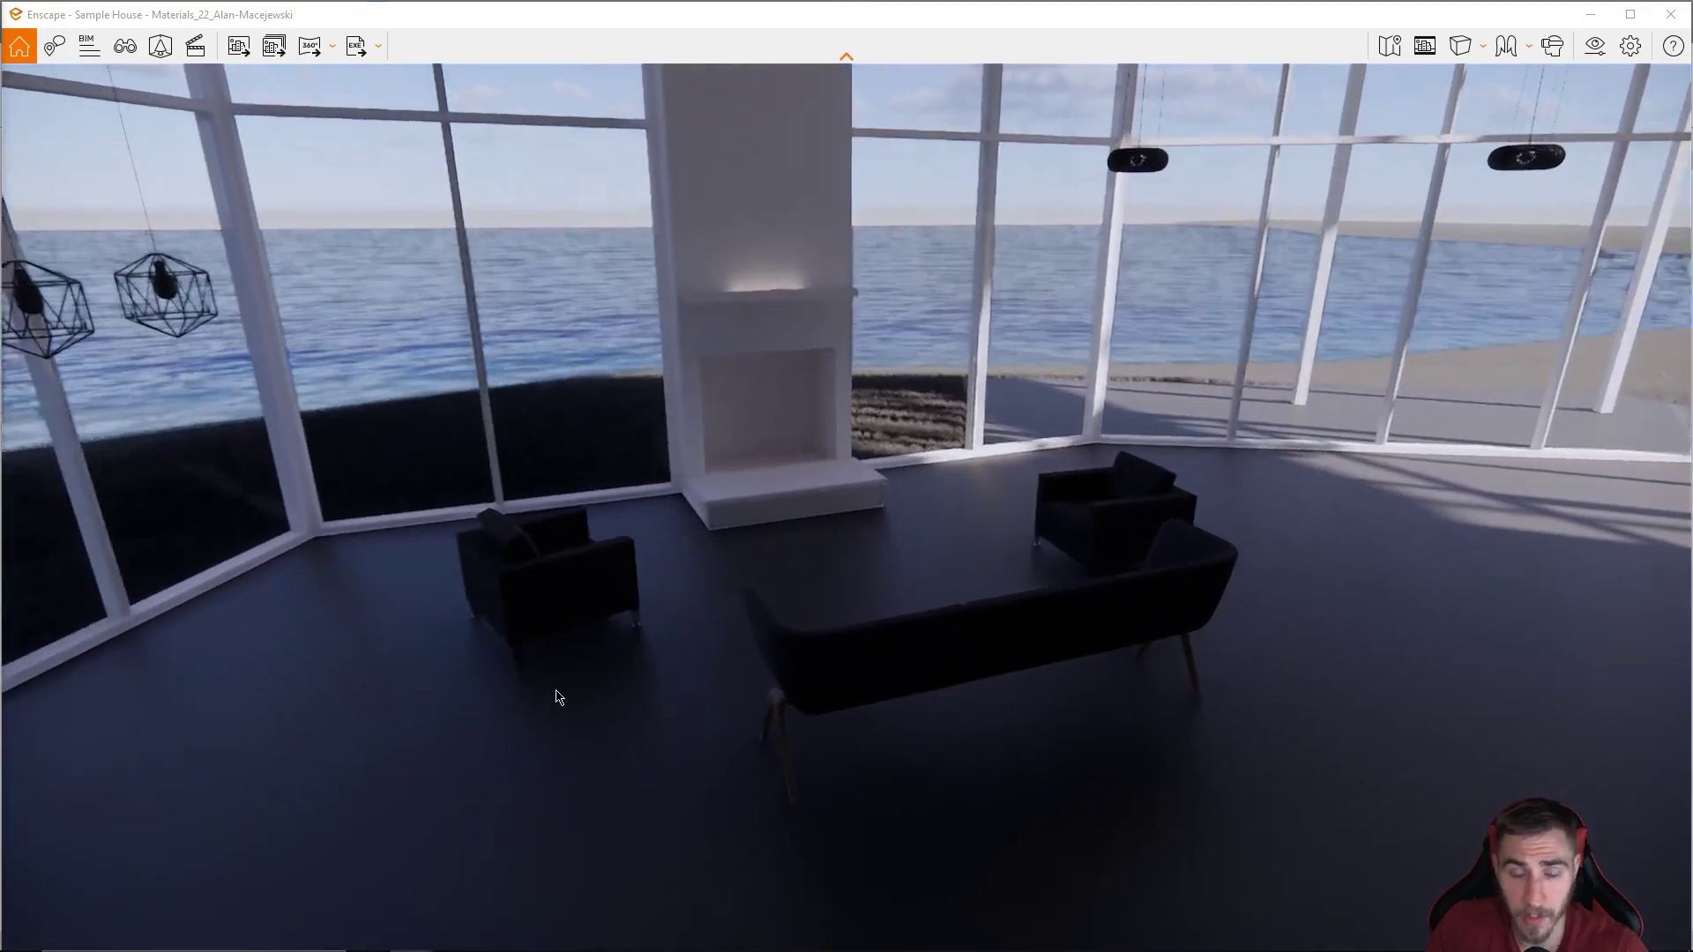